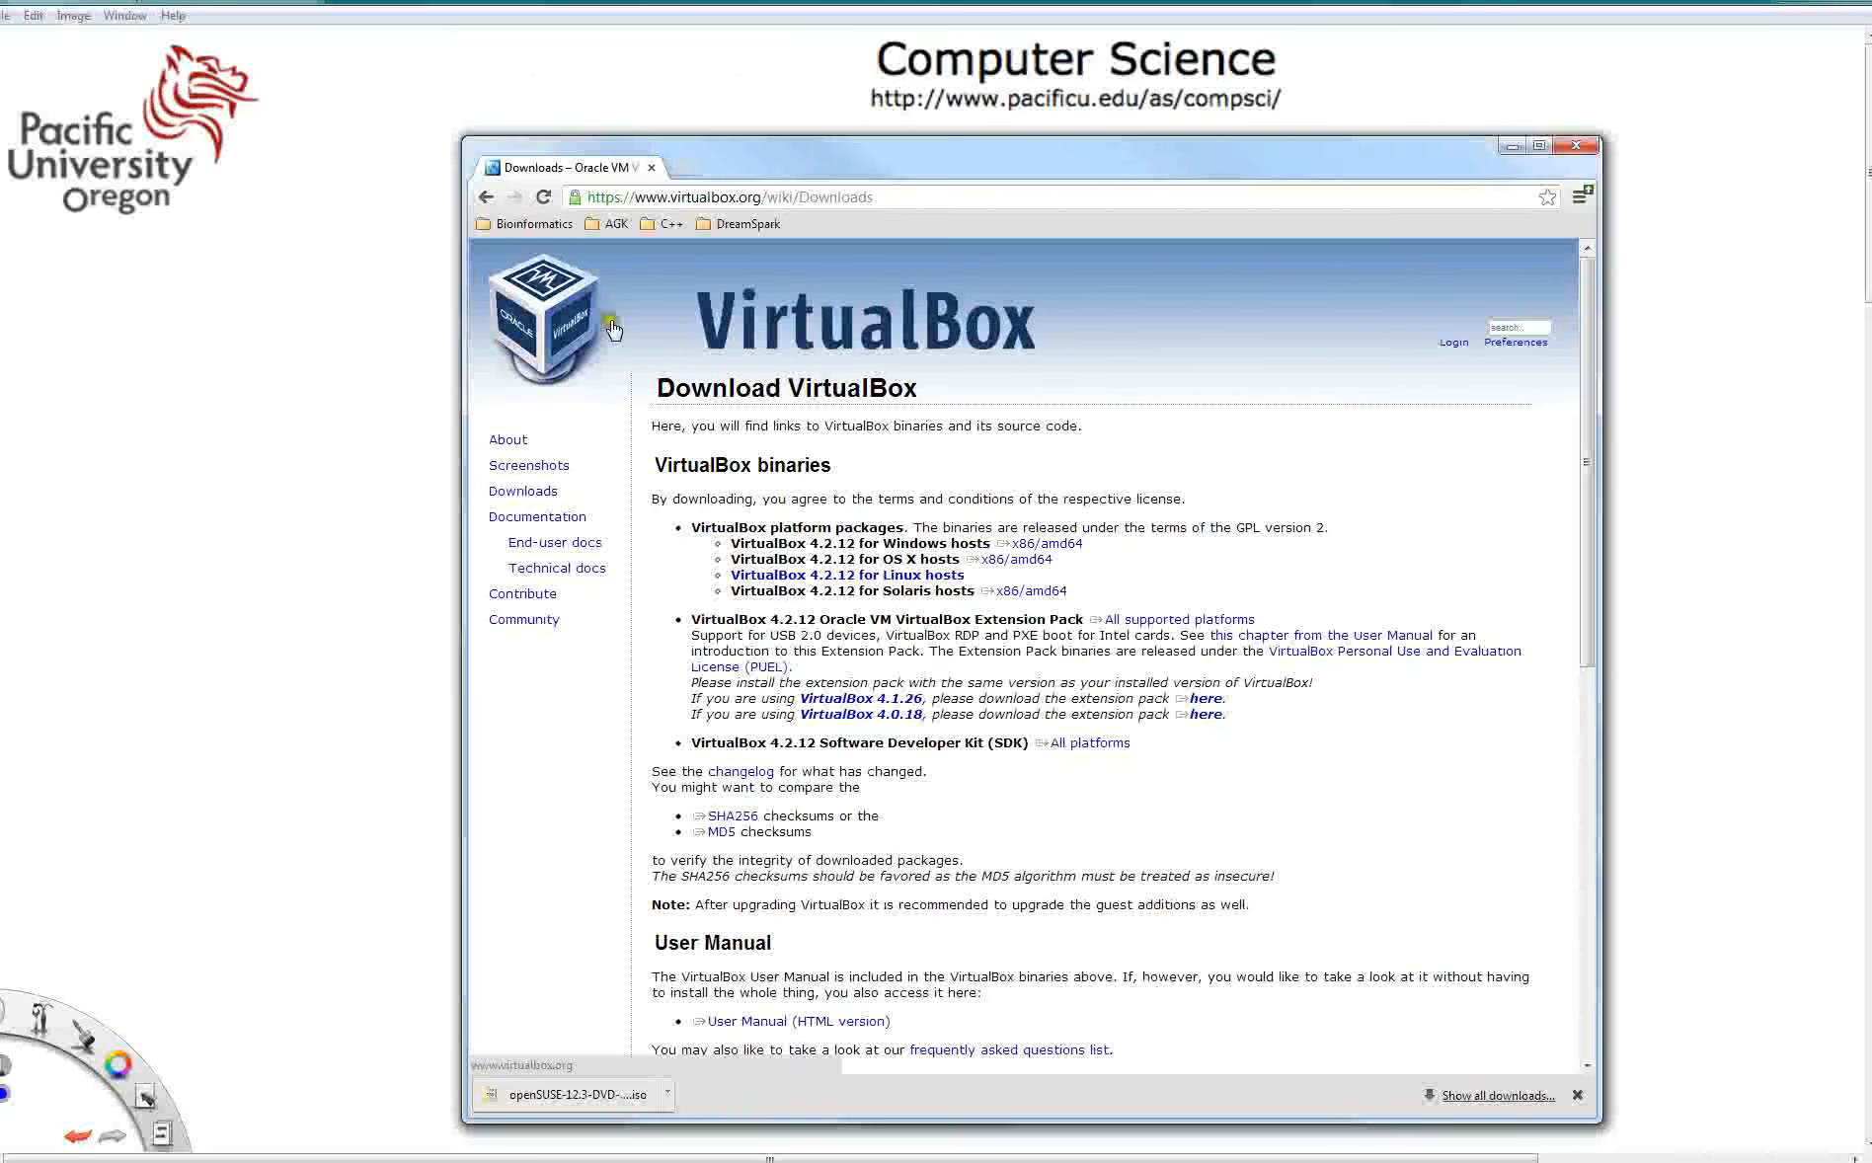
- Return to the search results and search the web for opensuse download
click(485, 196)
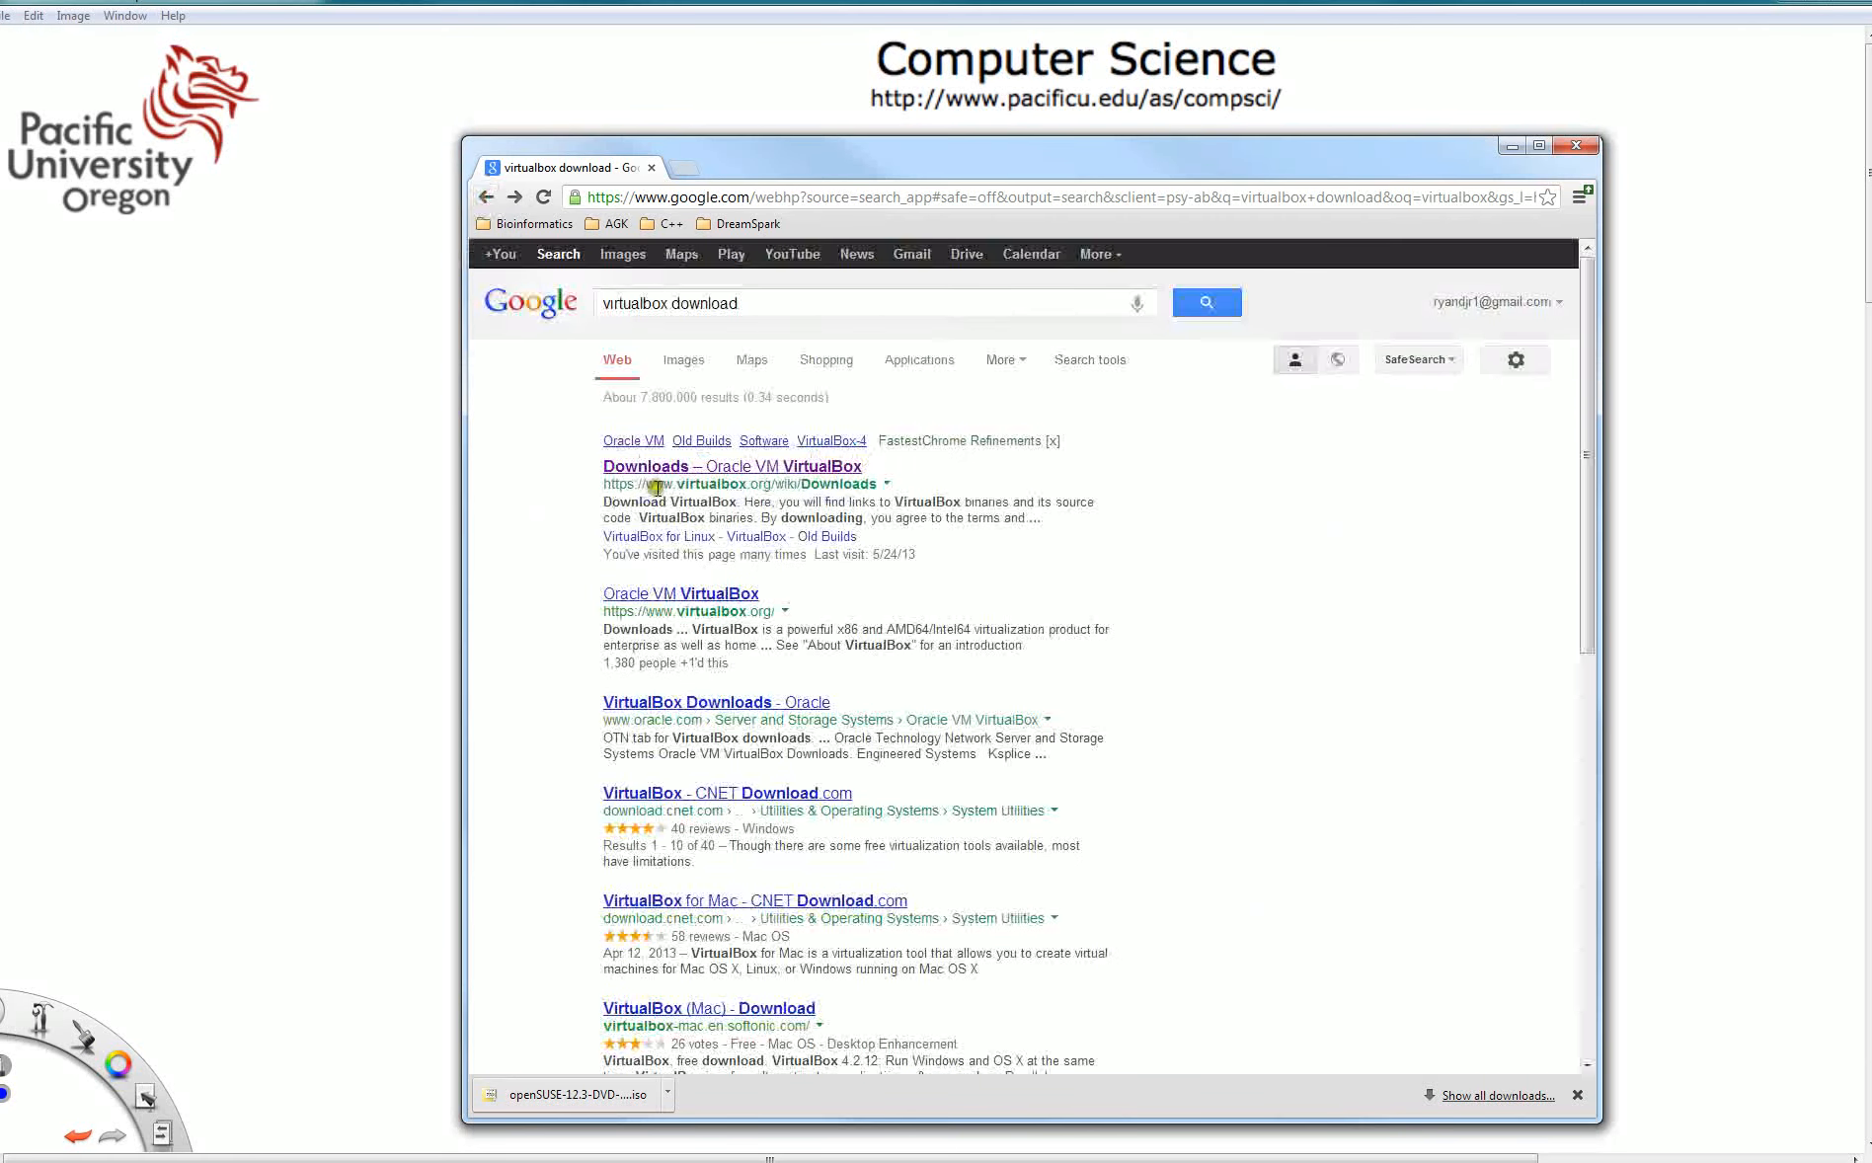
double_click(630, 303)
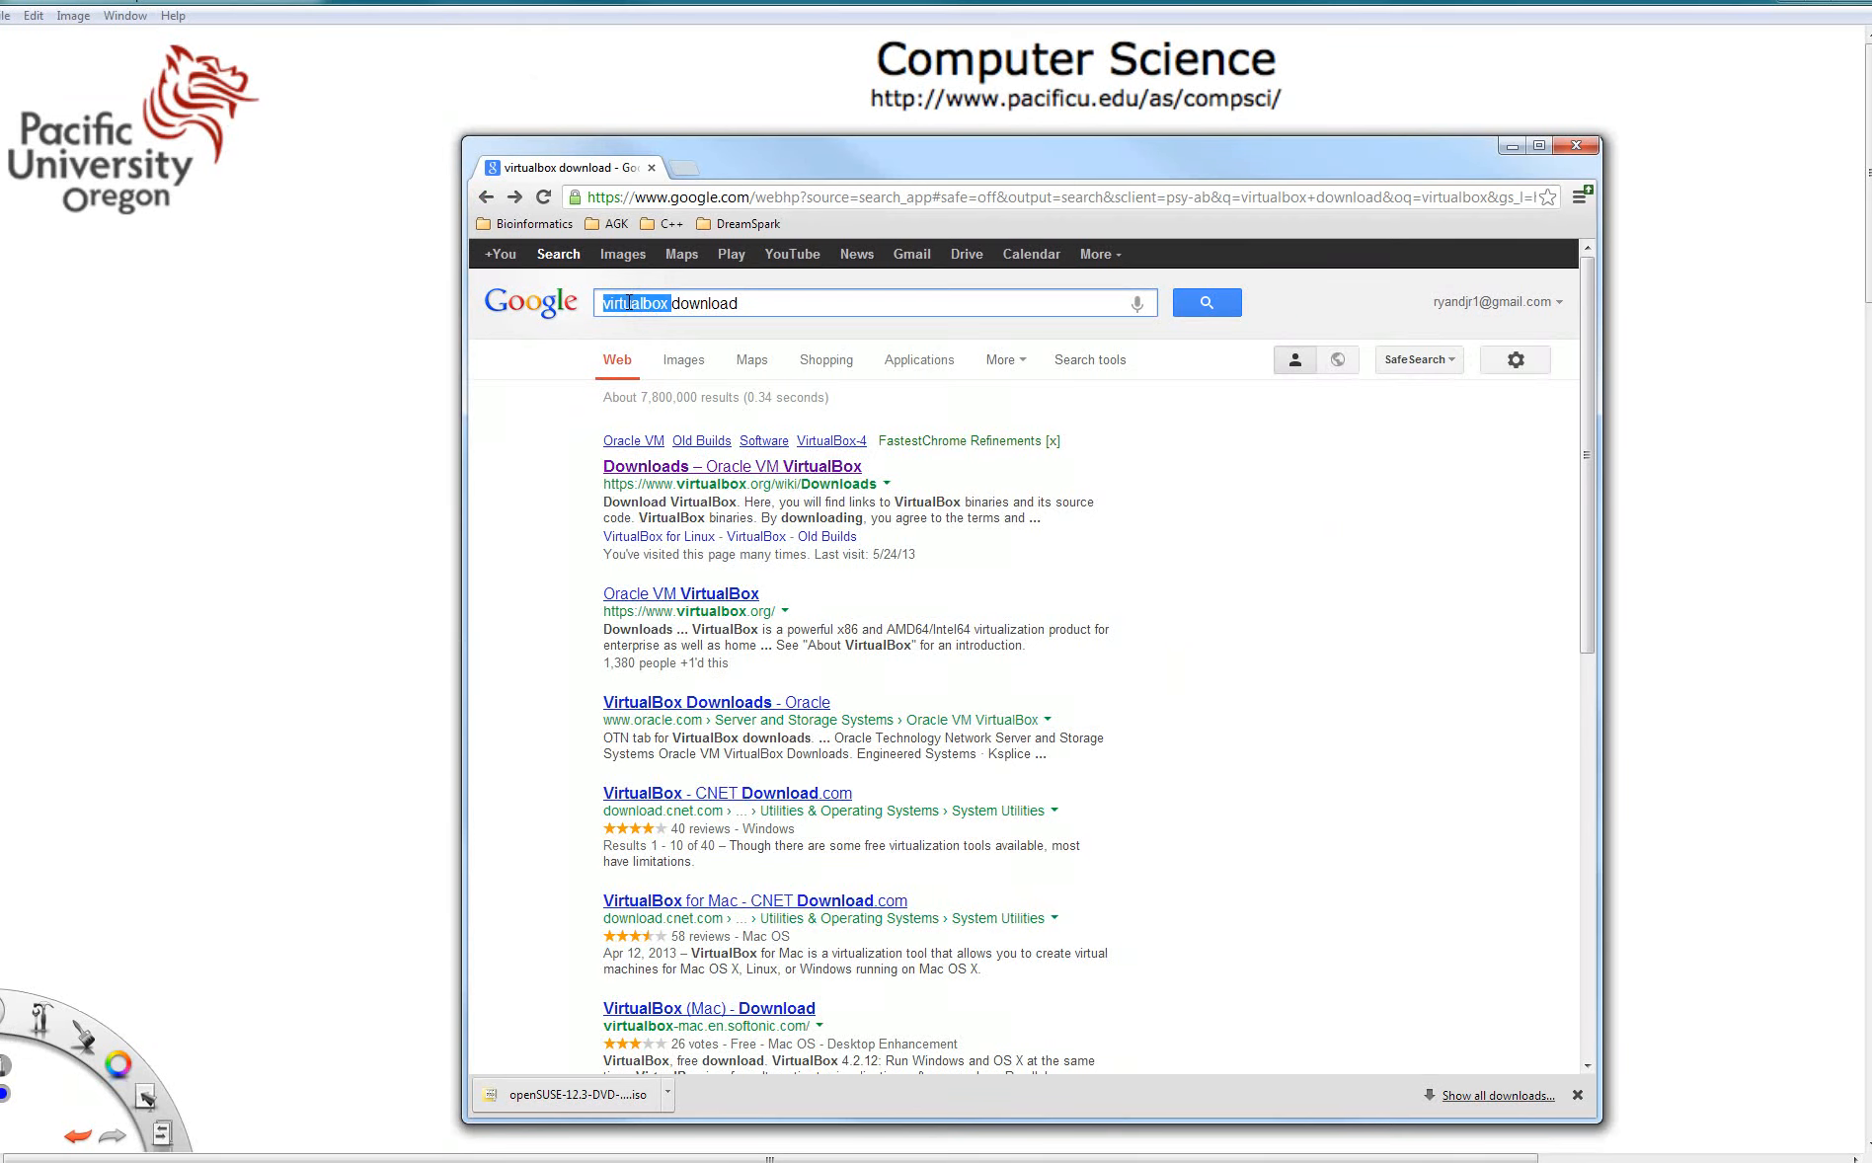
text(opensus)
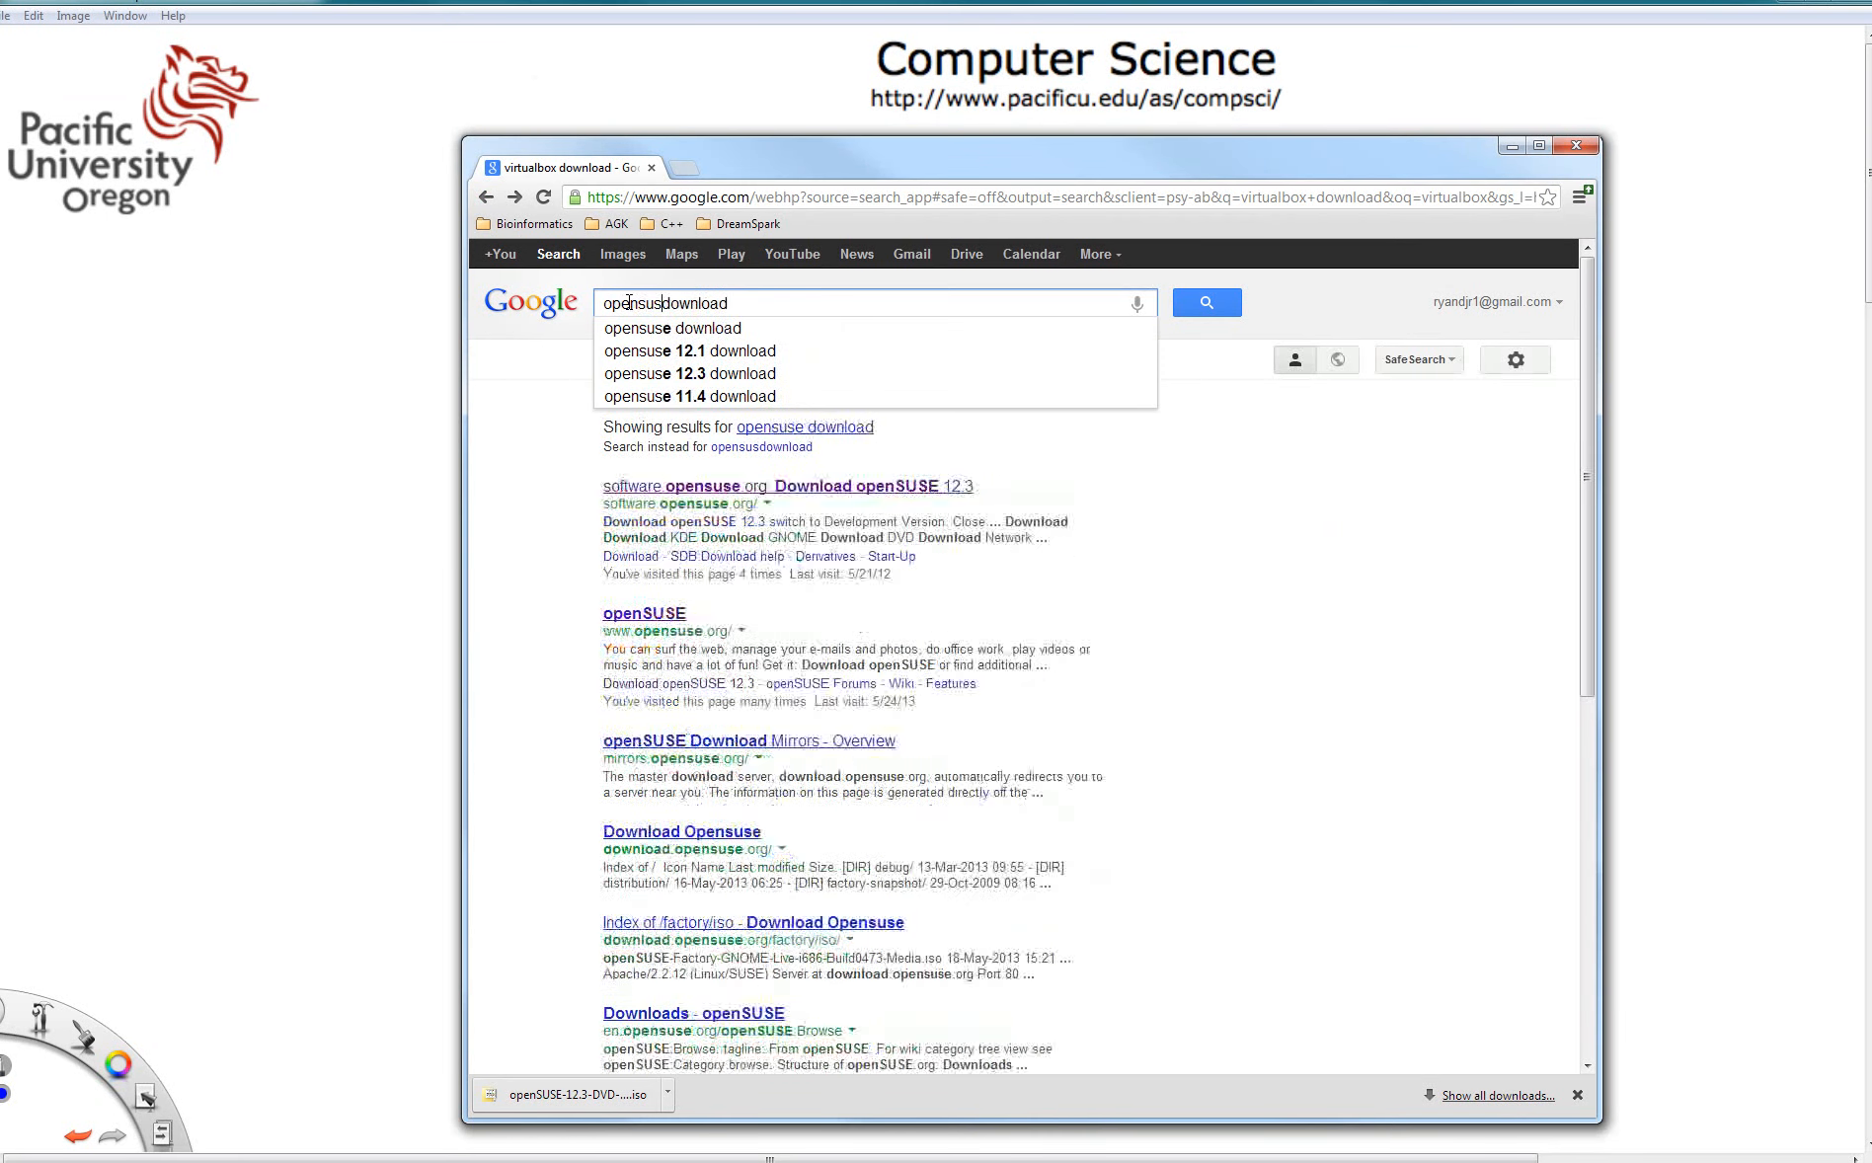
text(e)
key(Return)
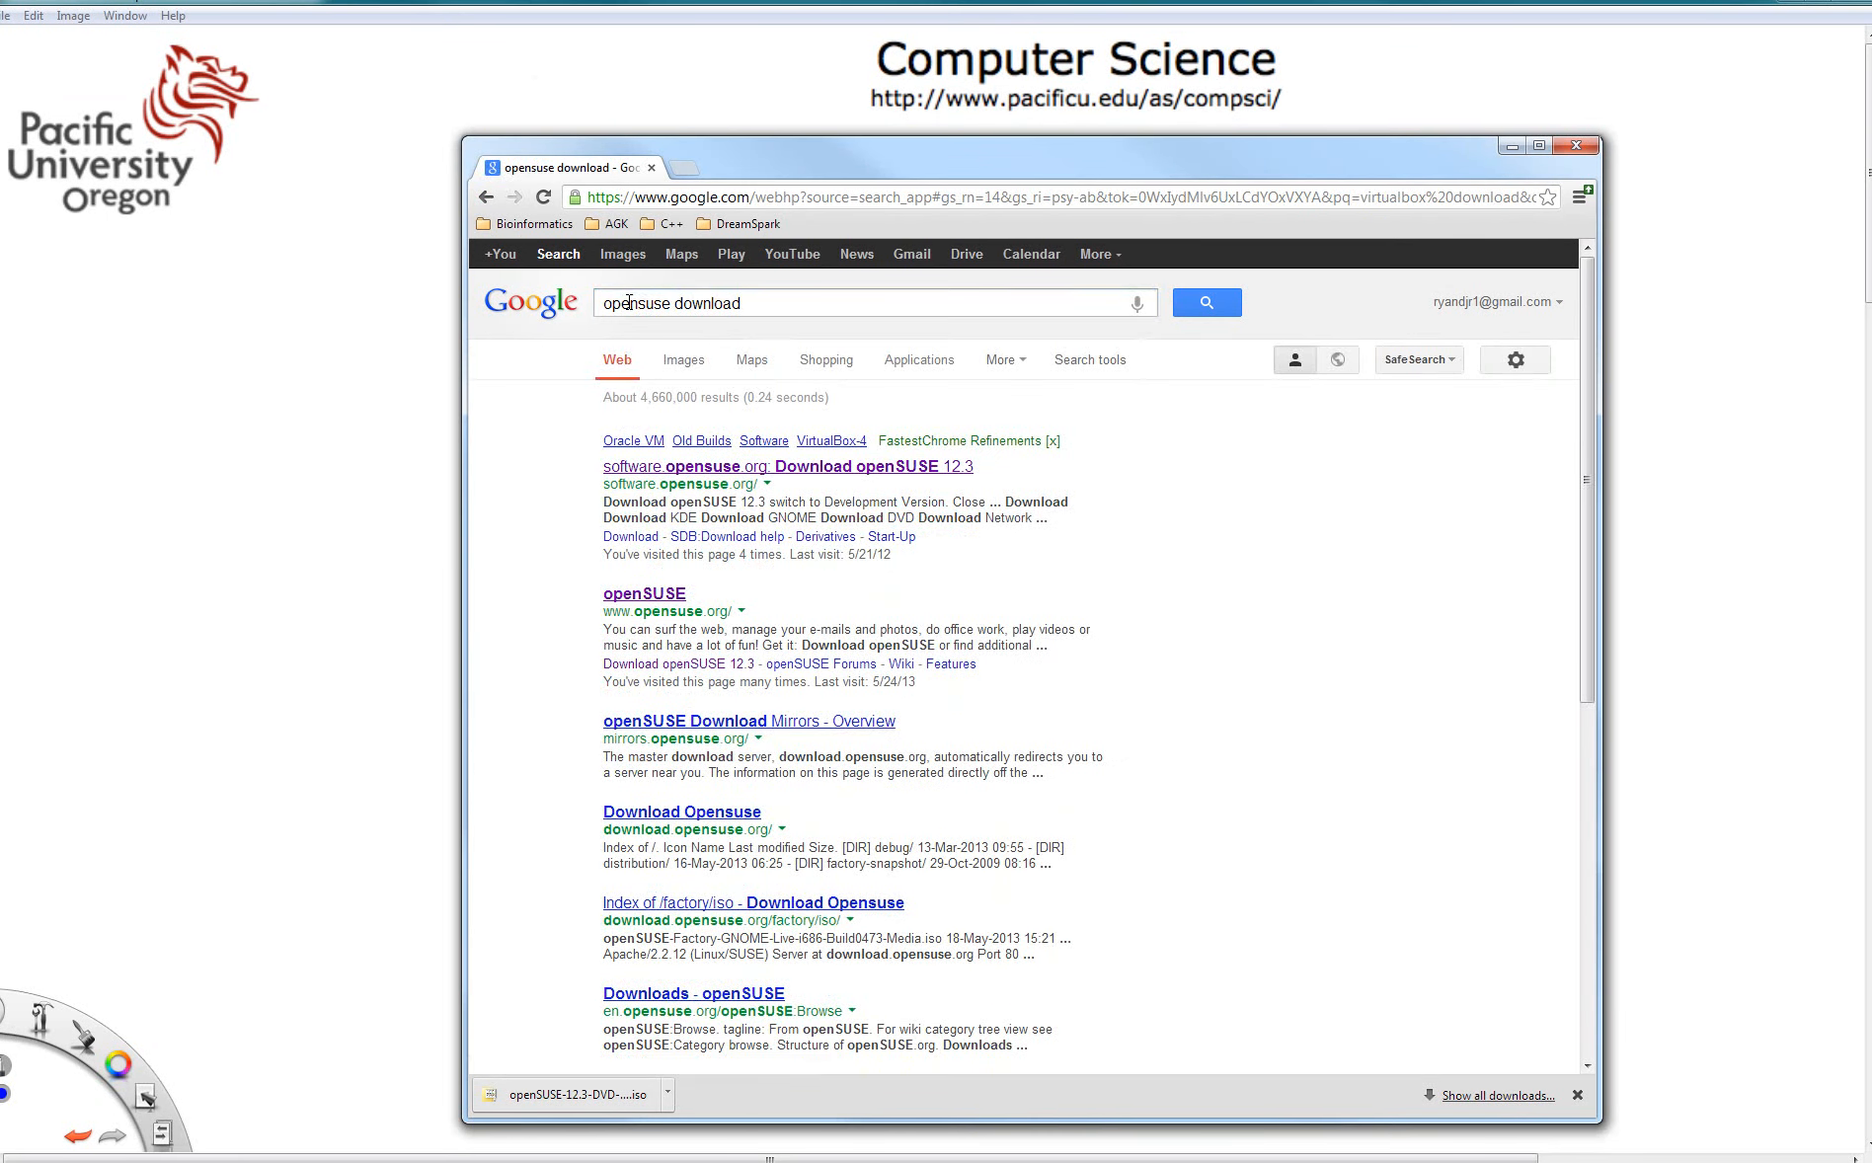
- Open the openSUSE website's Get it download page and choose the 64 Bit PC option for the DVD
click(649, 594)
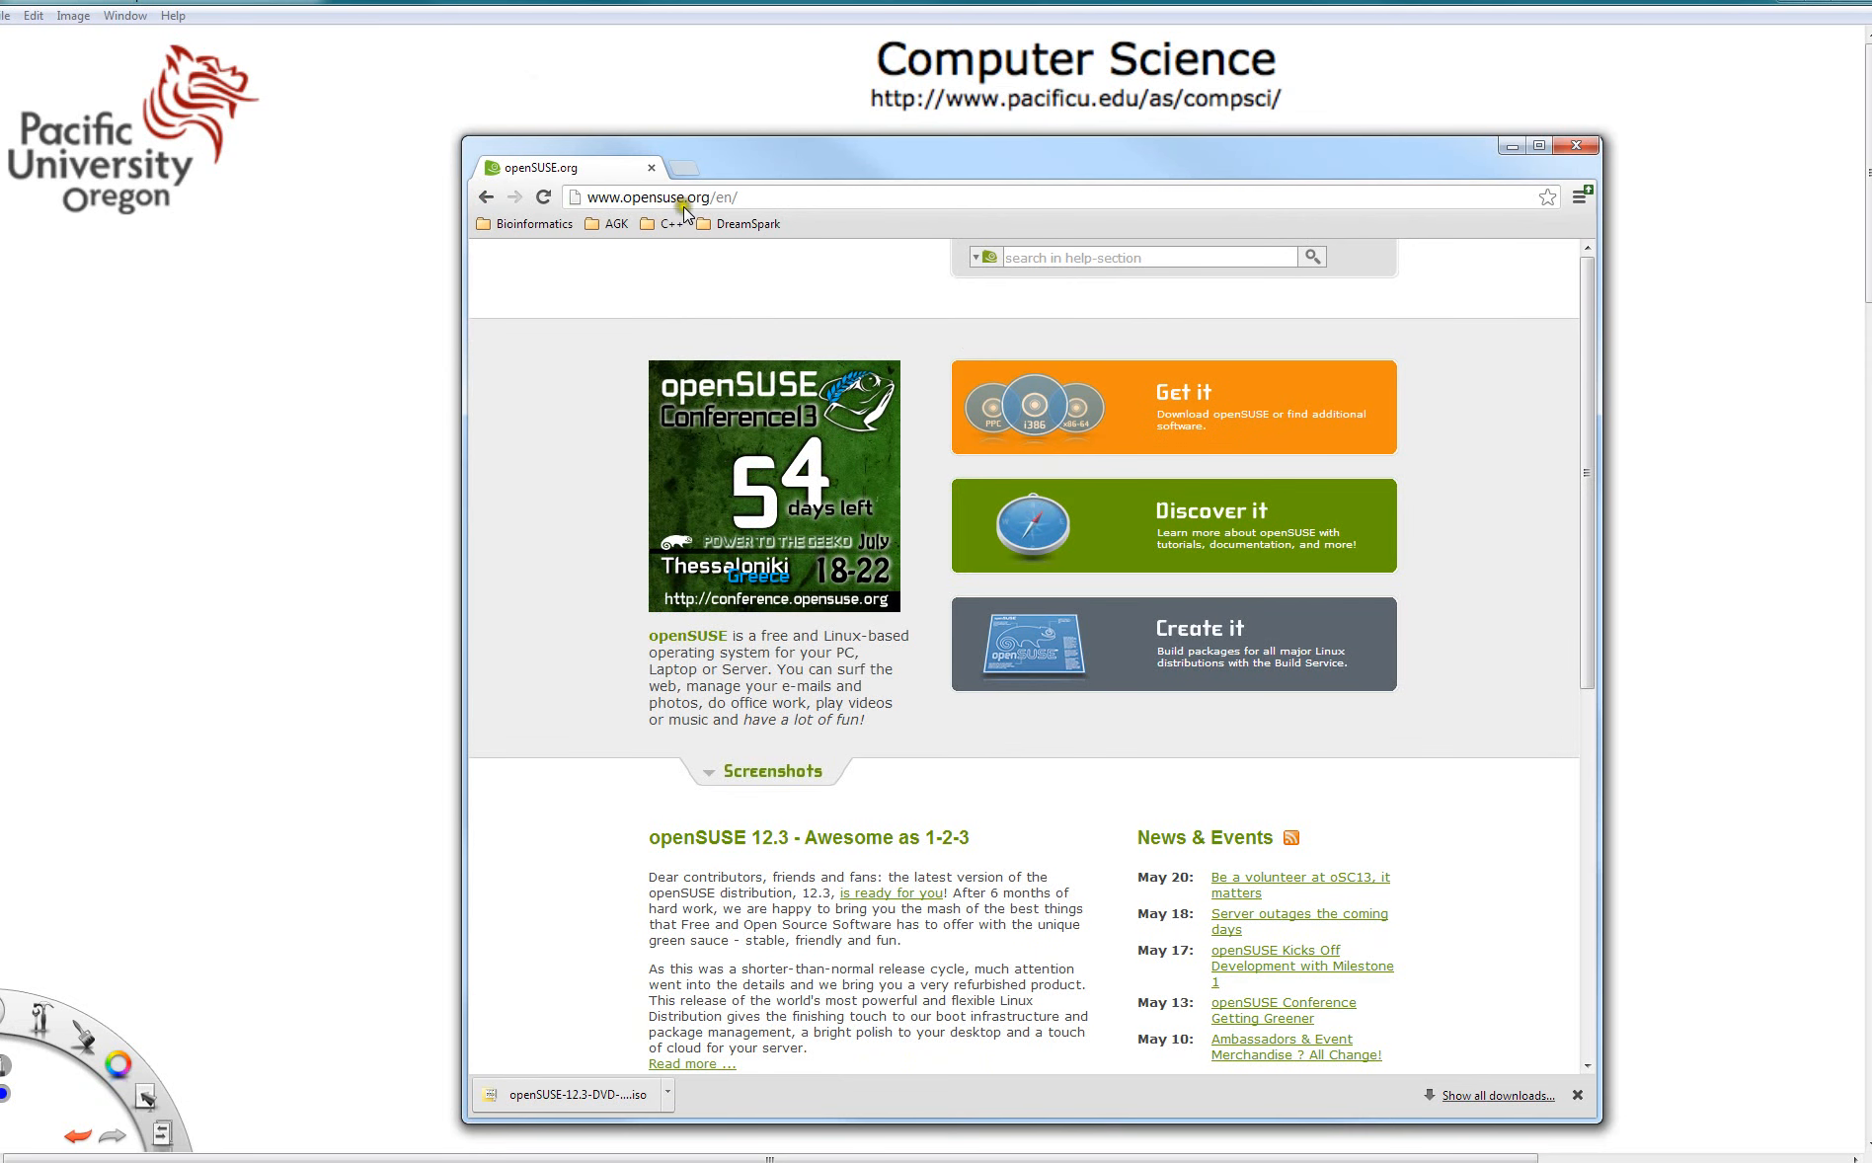
click(1221, 424)
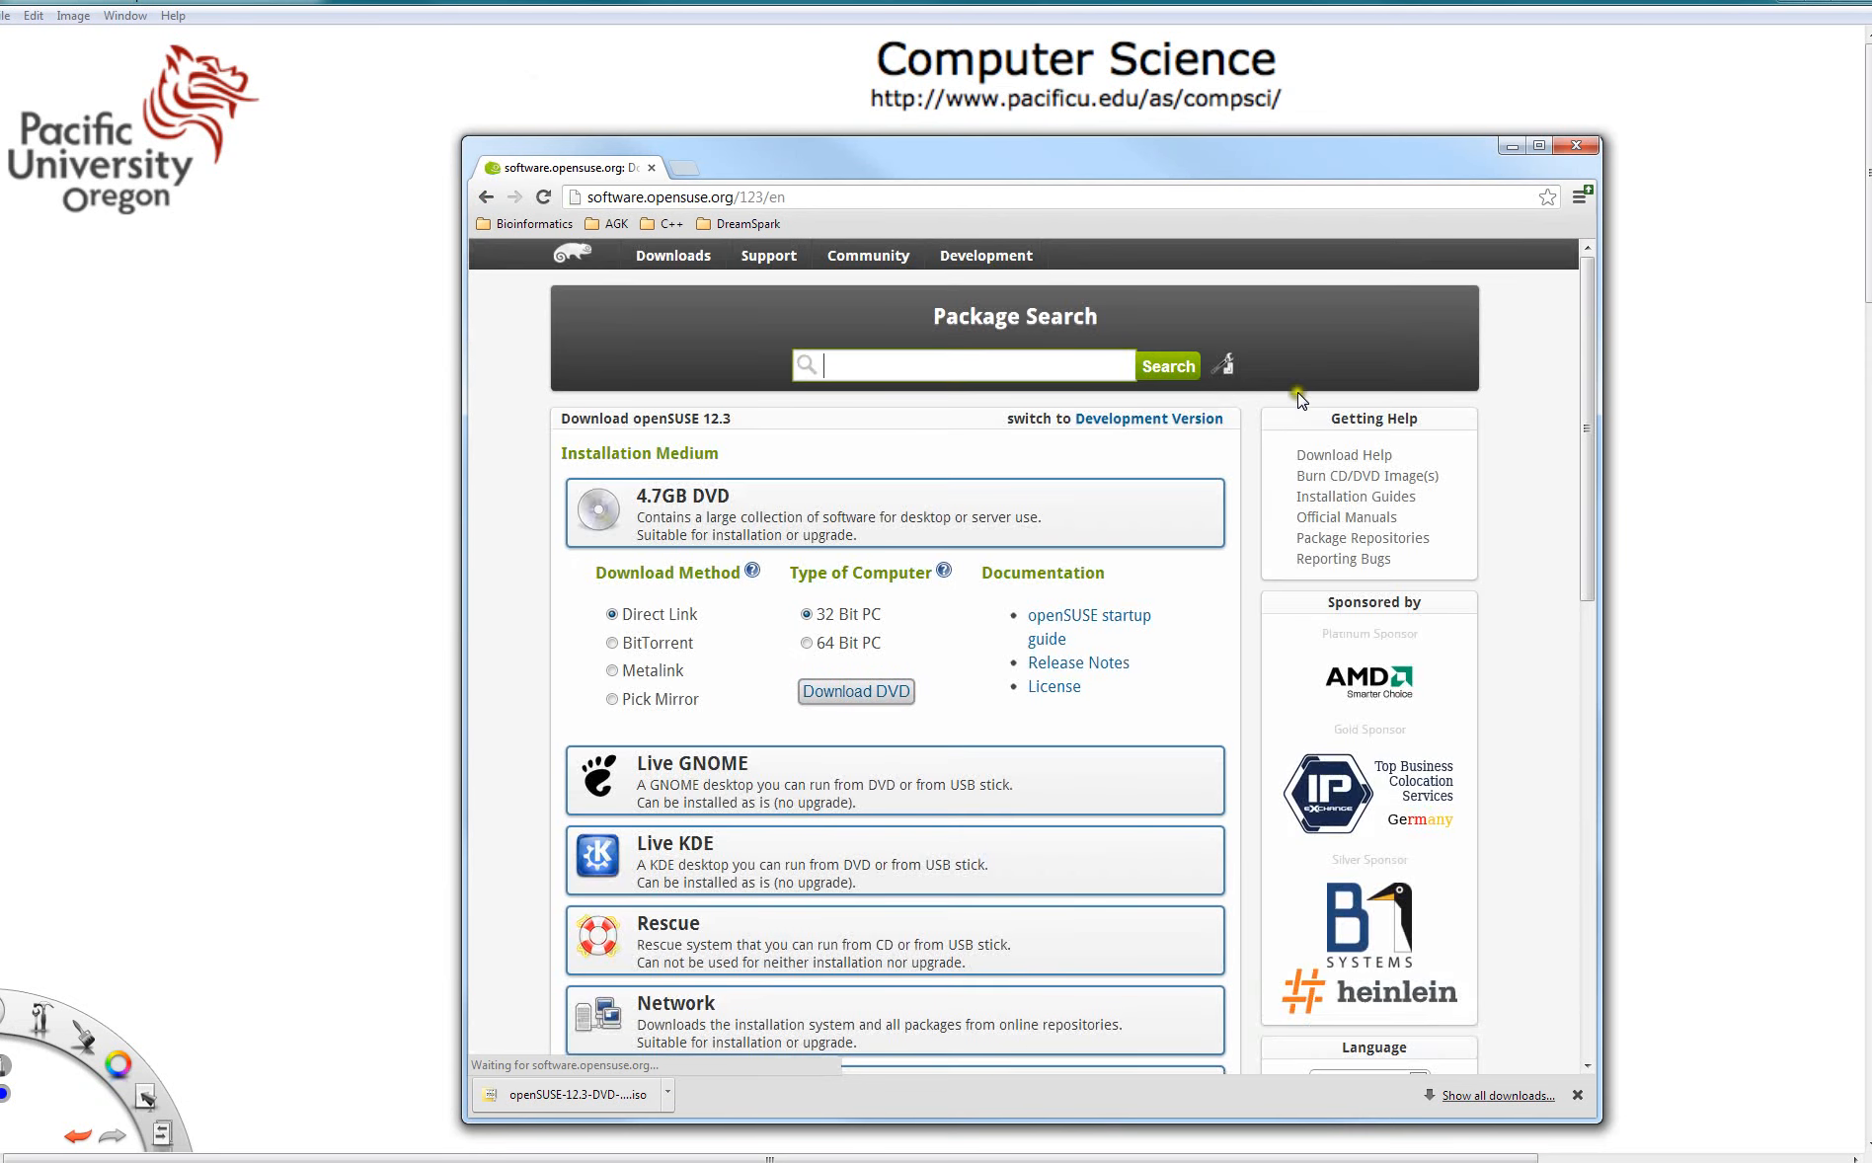
click(807, 643)
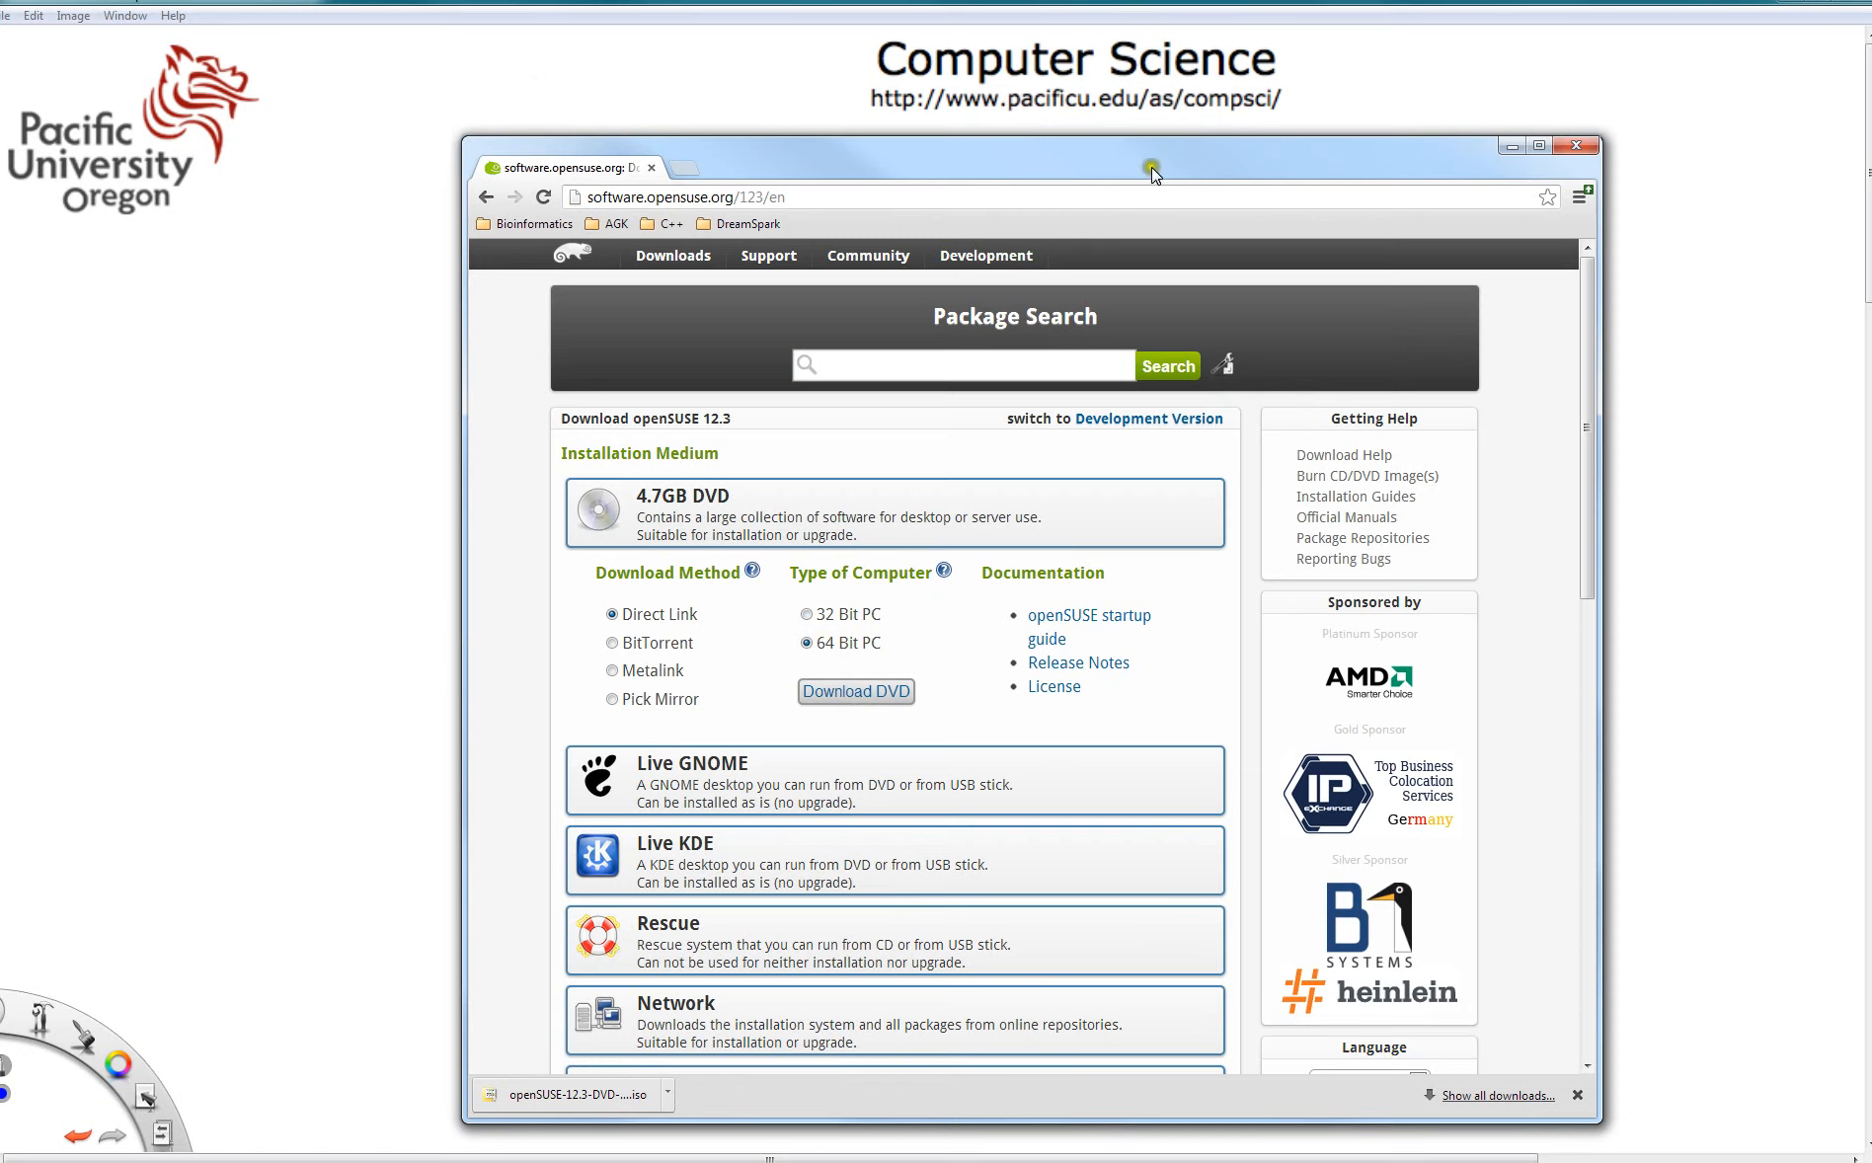
- Bring up the VirtualBox Manager and start a new virtual machine named dummy12.3_64
drag(1157, 156, 936, 216)
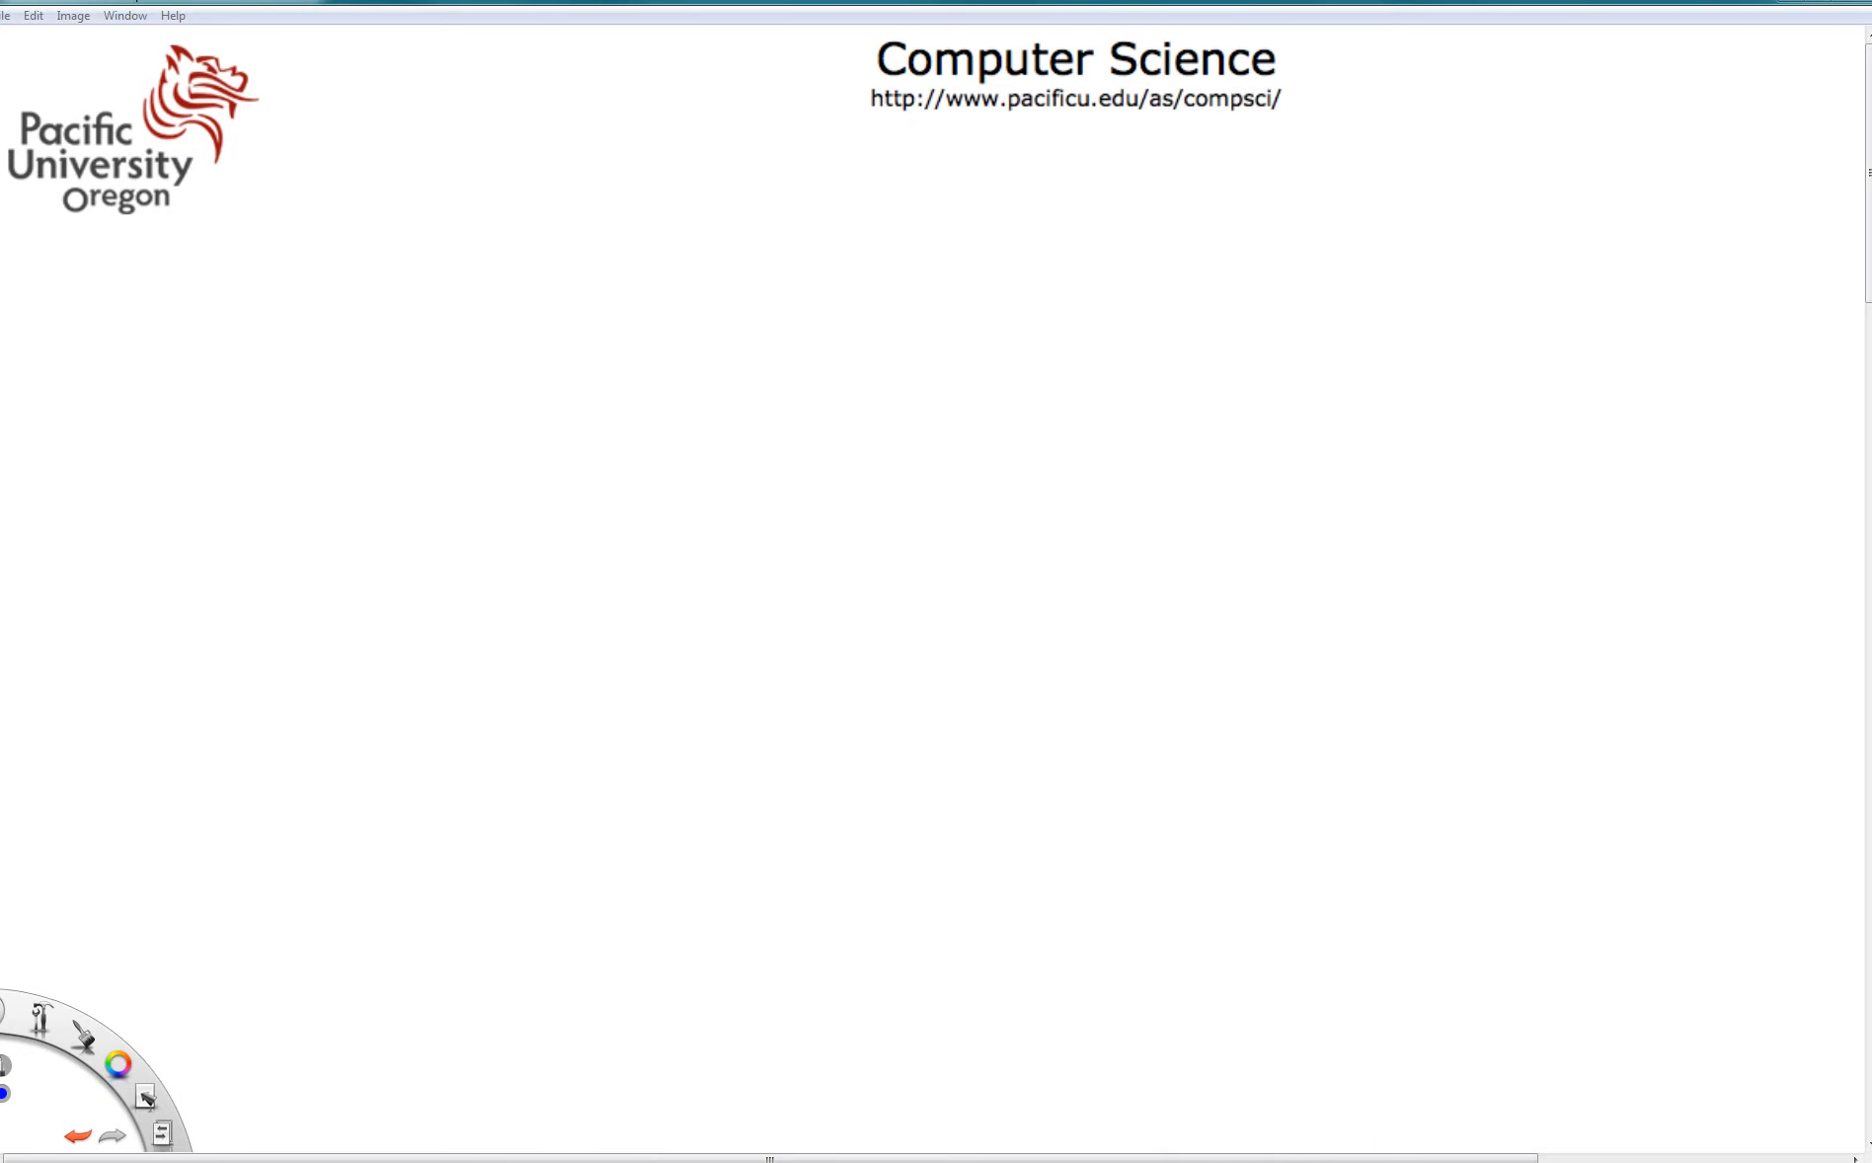
drag(0, 415, 956, 191)
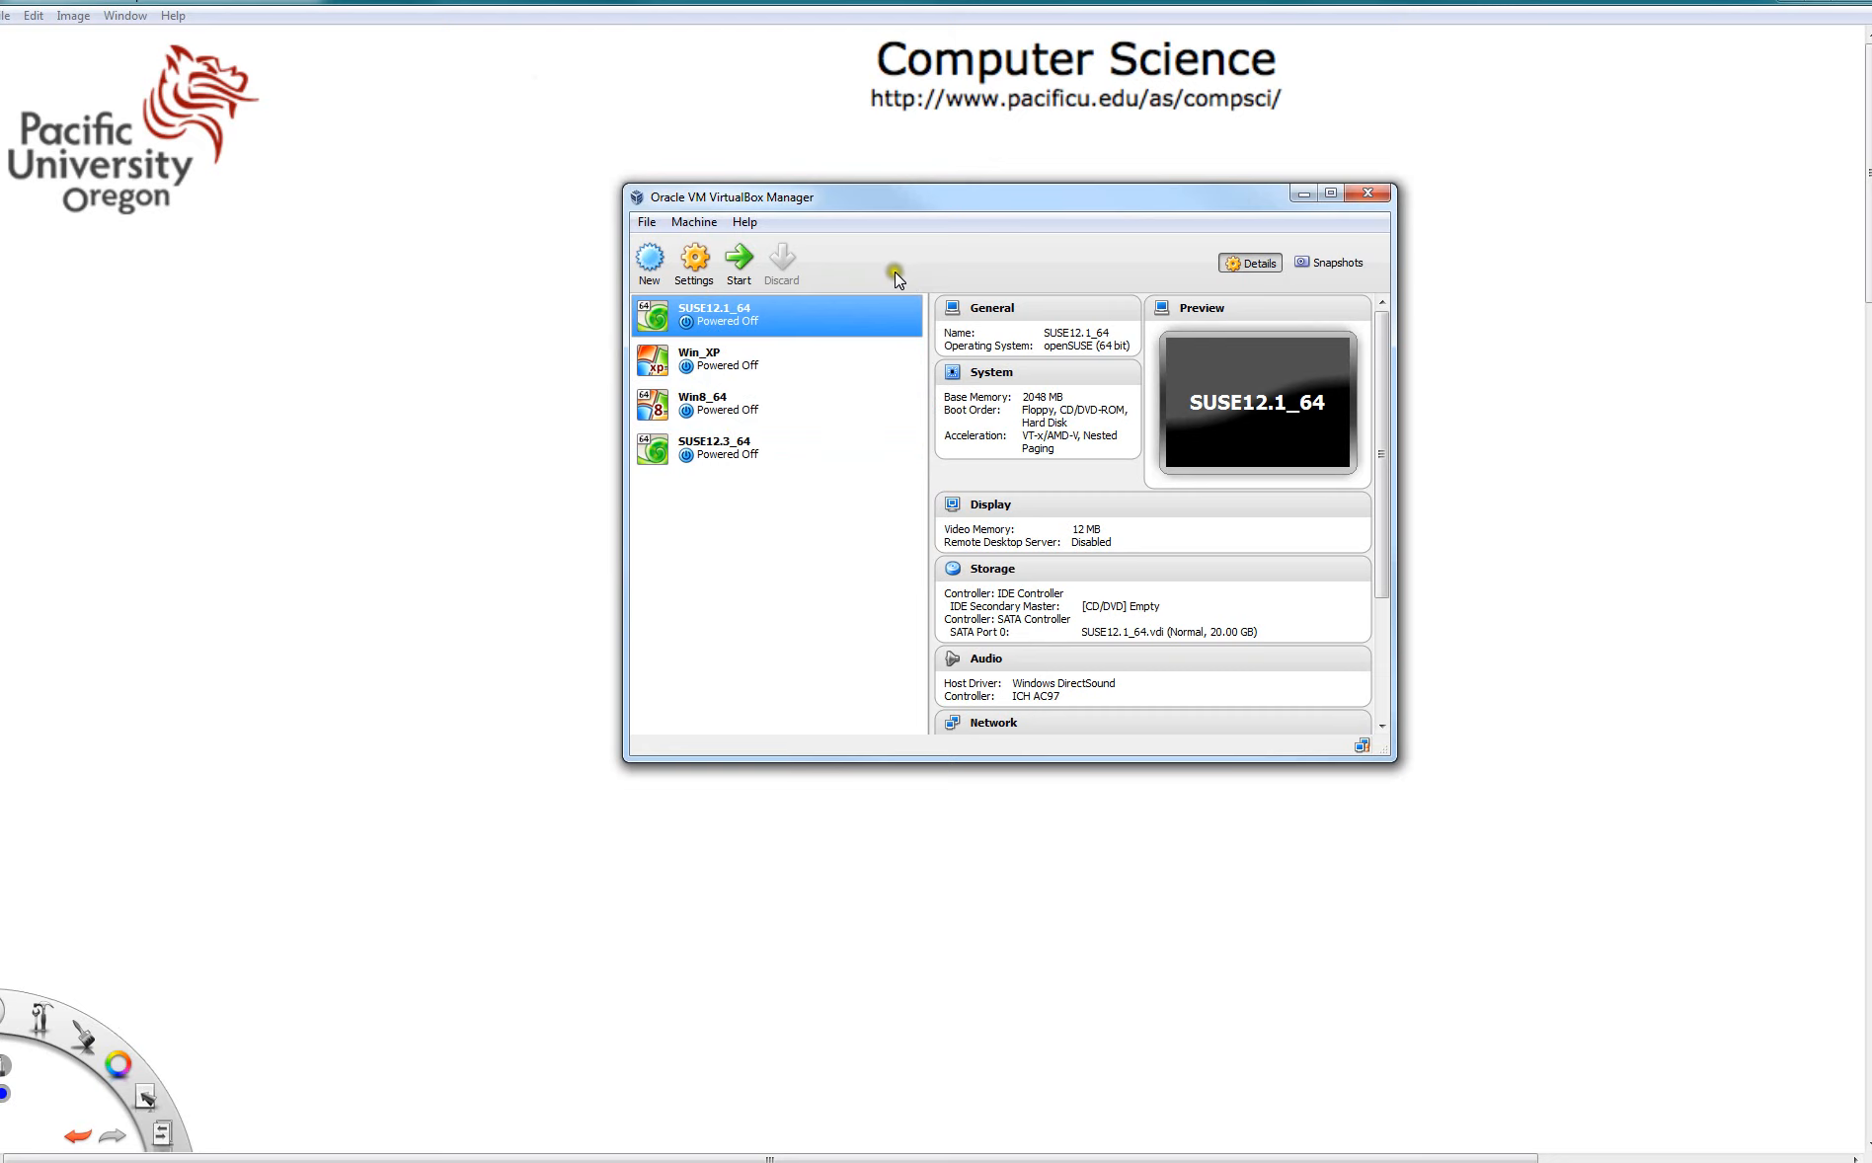
click(649, 259)
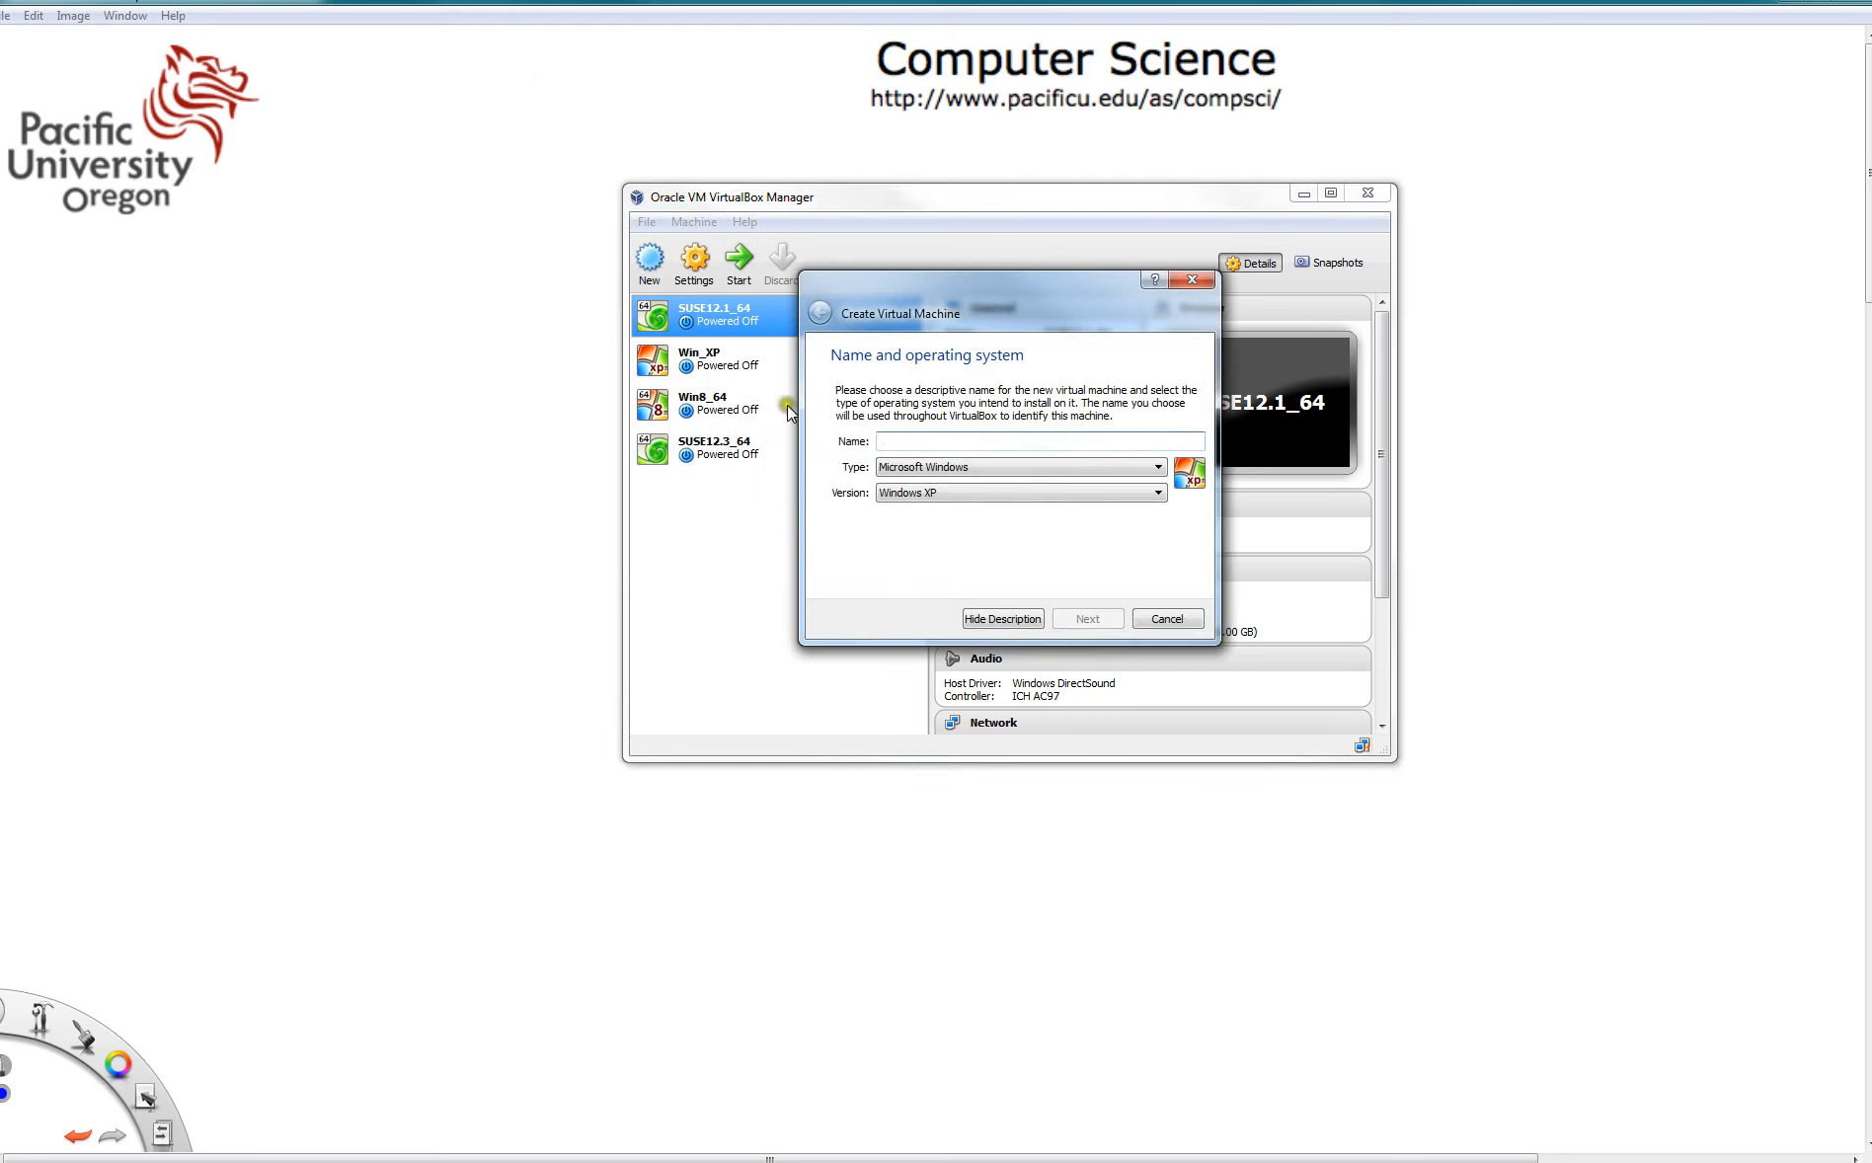
click(962, 440)
text(dummy12.3_64)
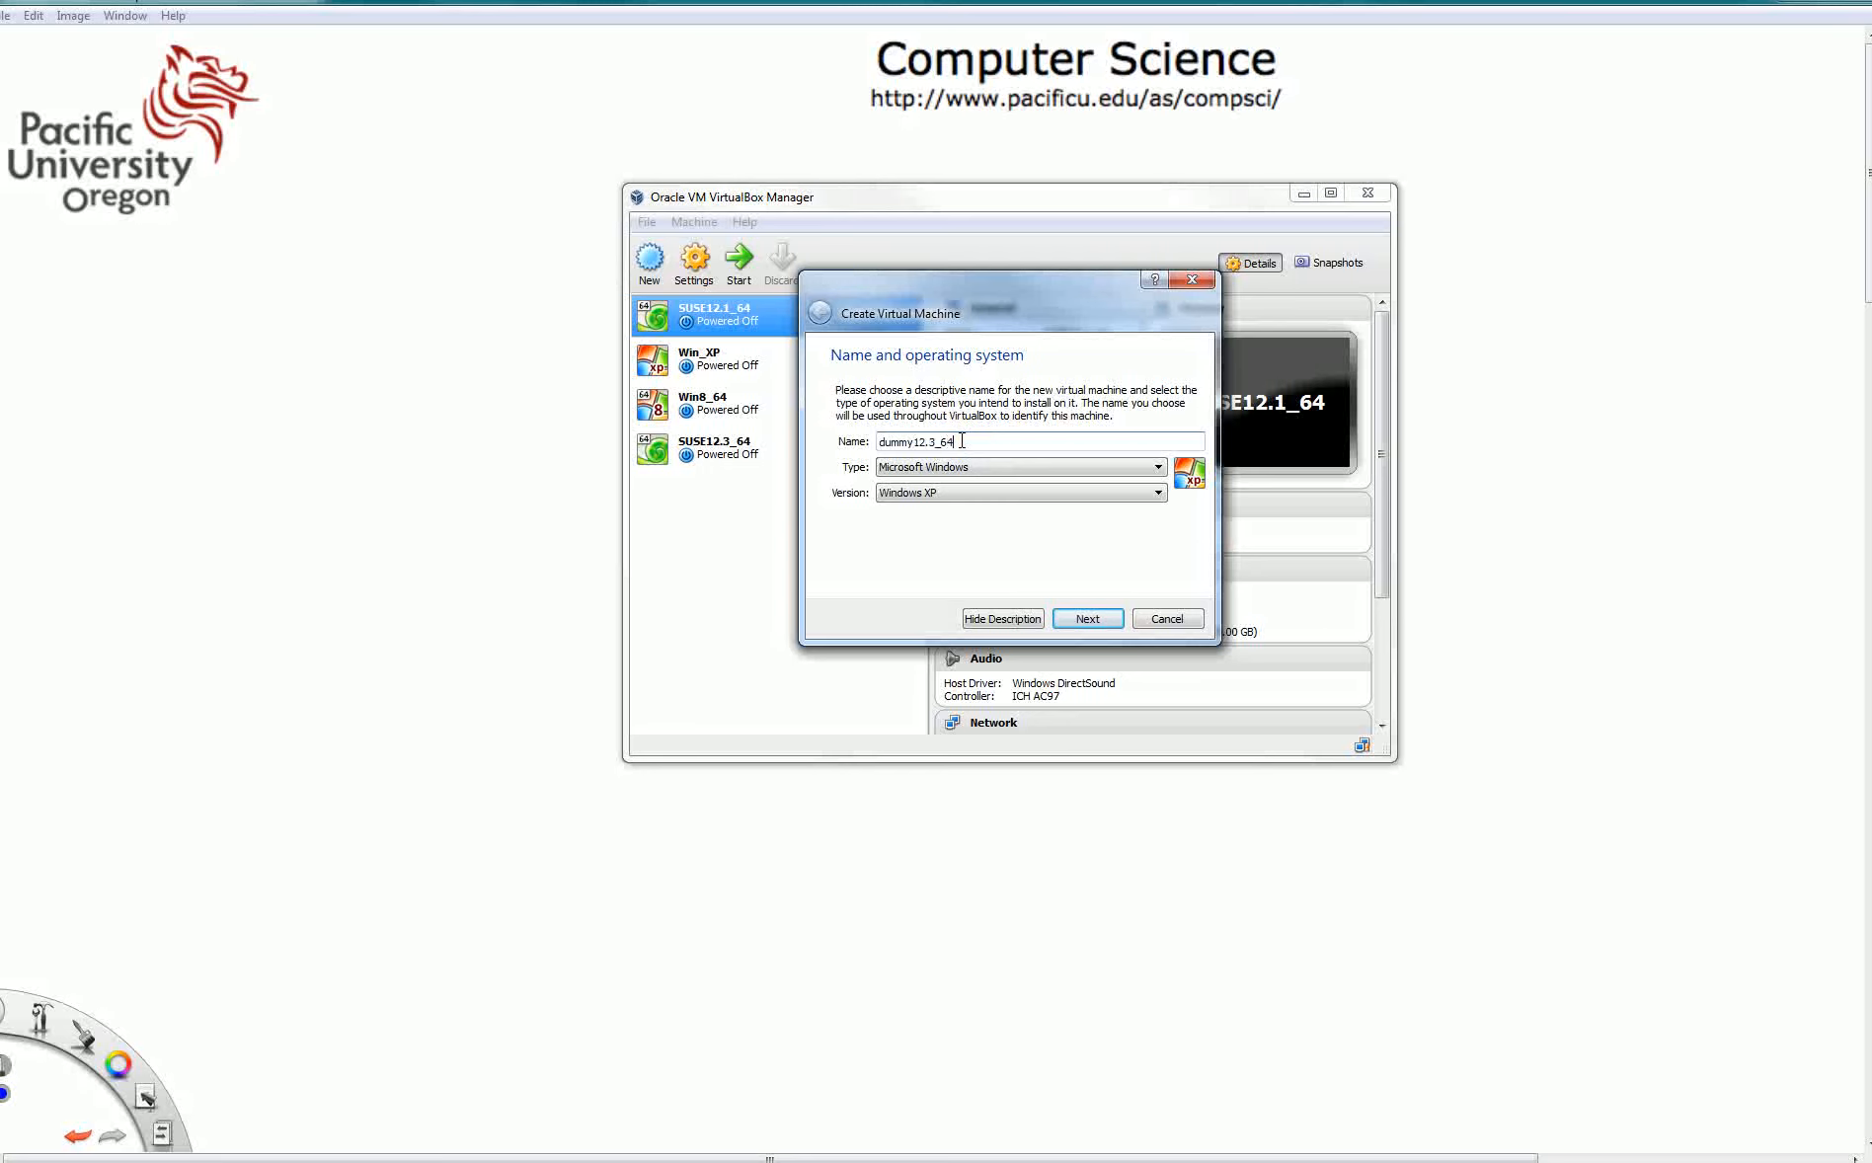
- Set the machine's type to Linux and version to openSUSE (64 bit), and continue
click(994, 474)
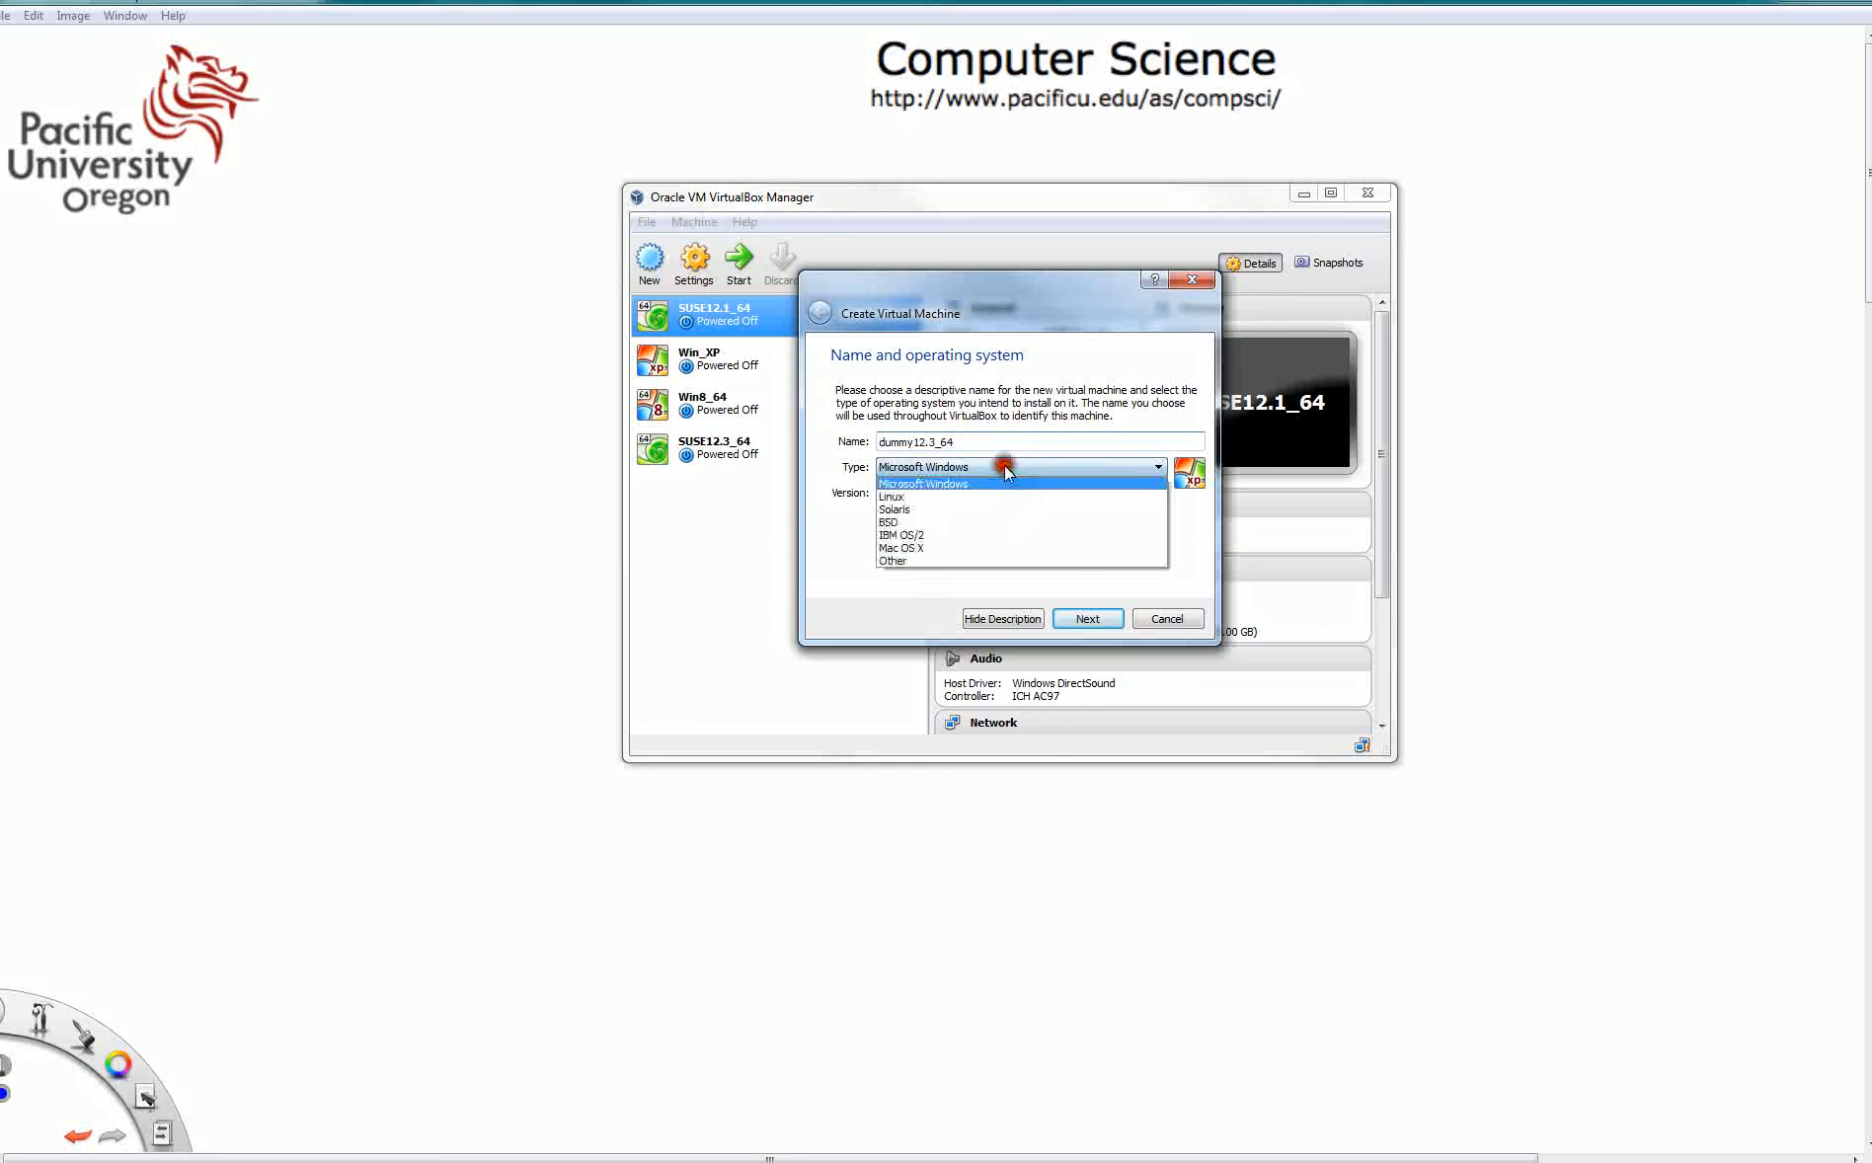
click(1007, 491)
click(1009, 491)
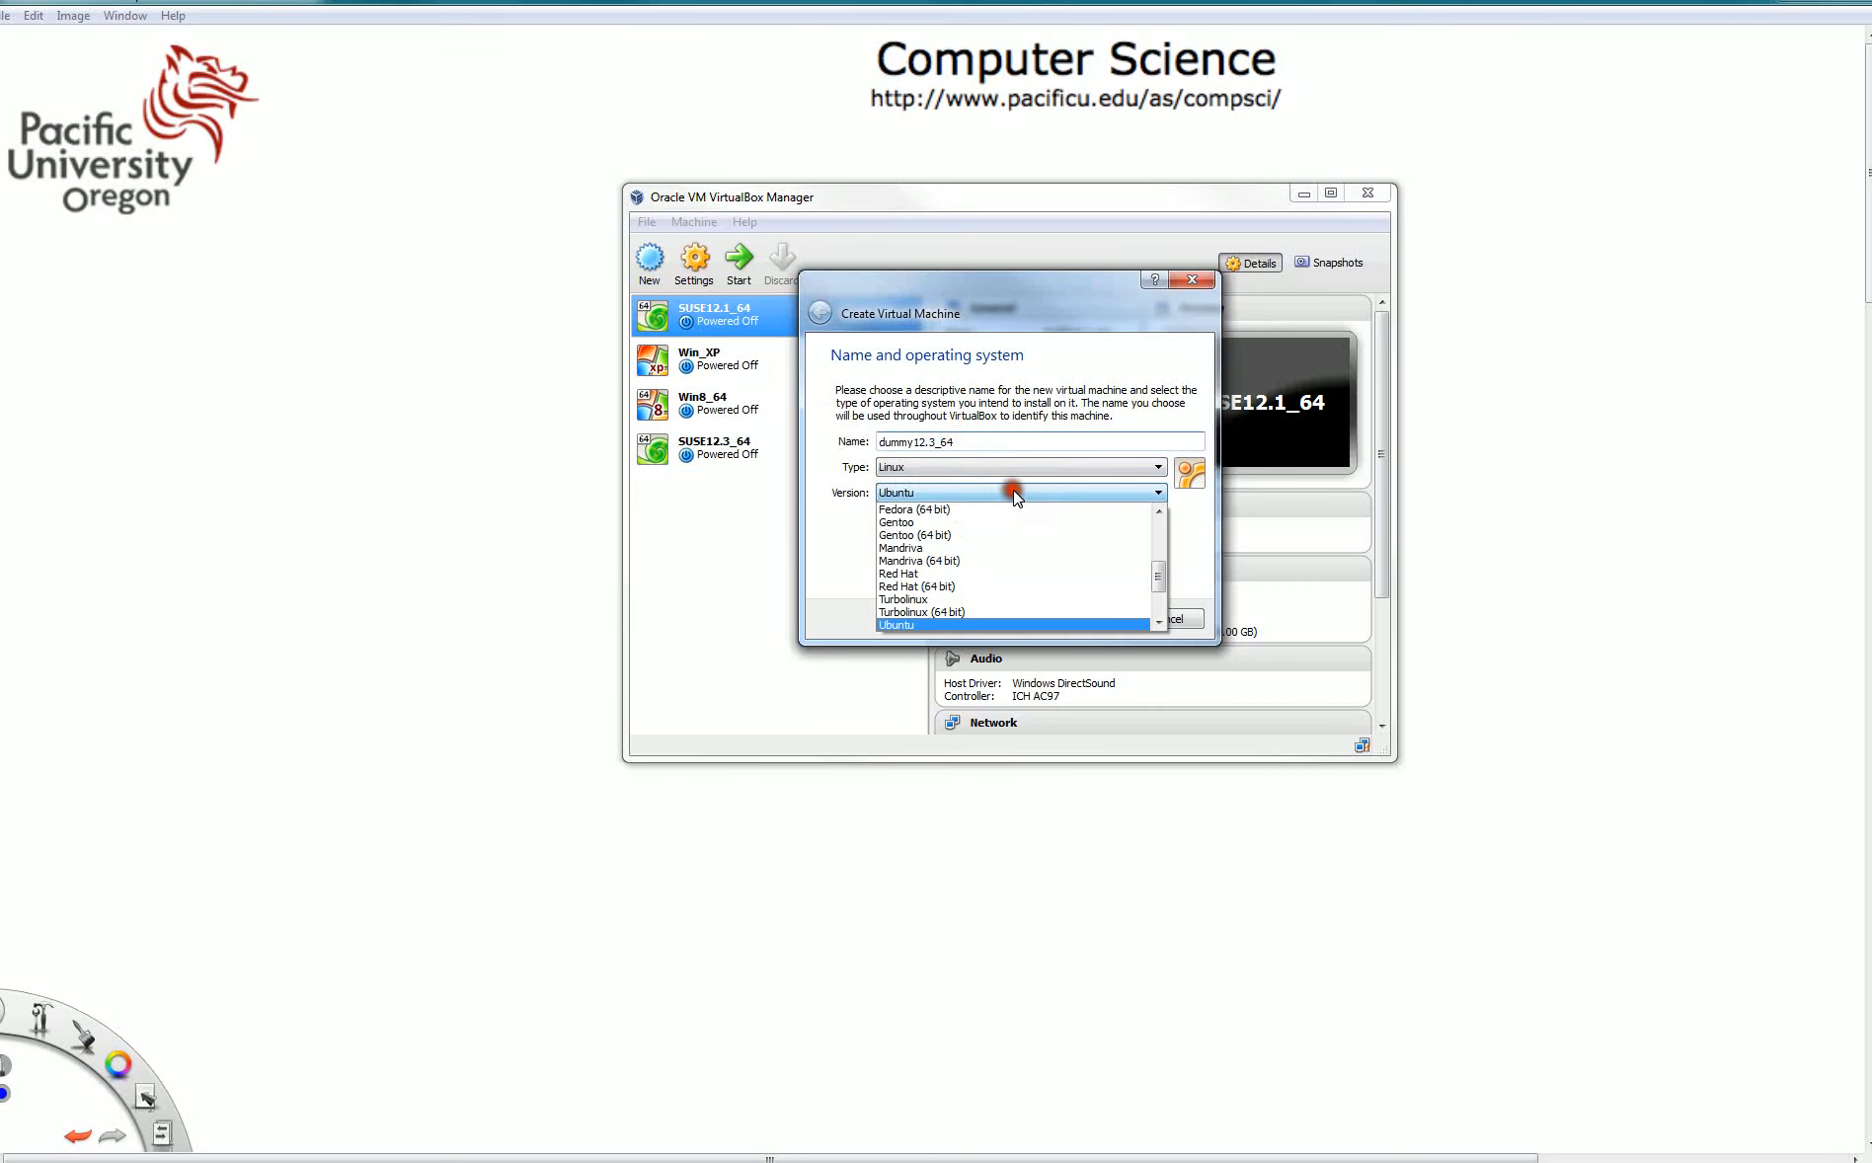
scroll(1169, 571, up, 3)
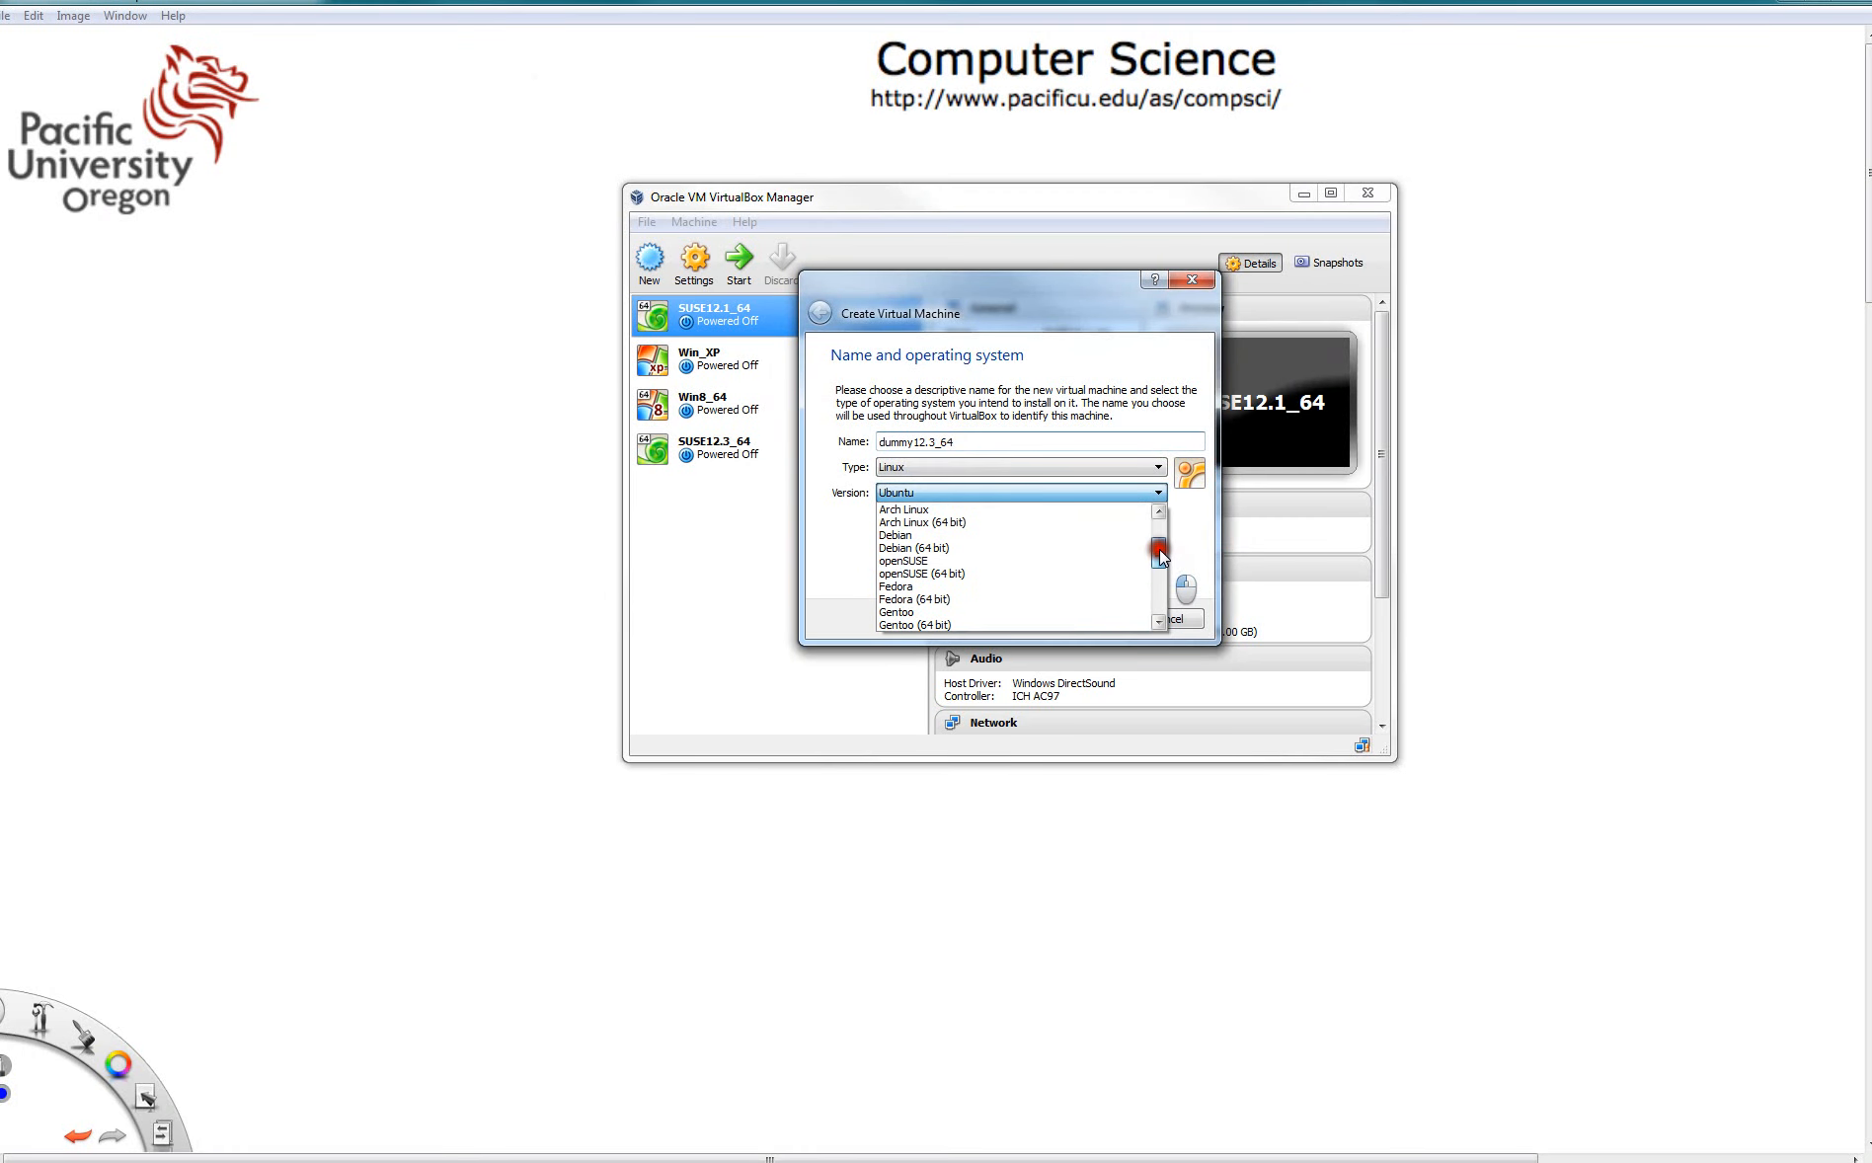
click(994, 578)
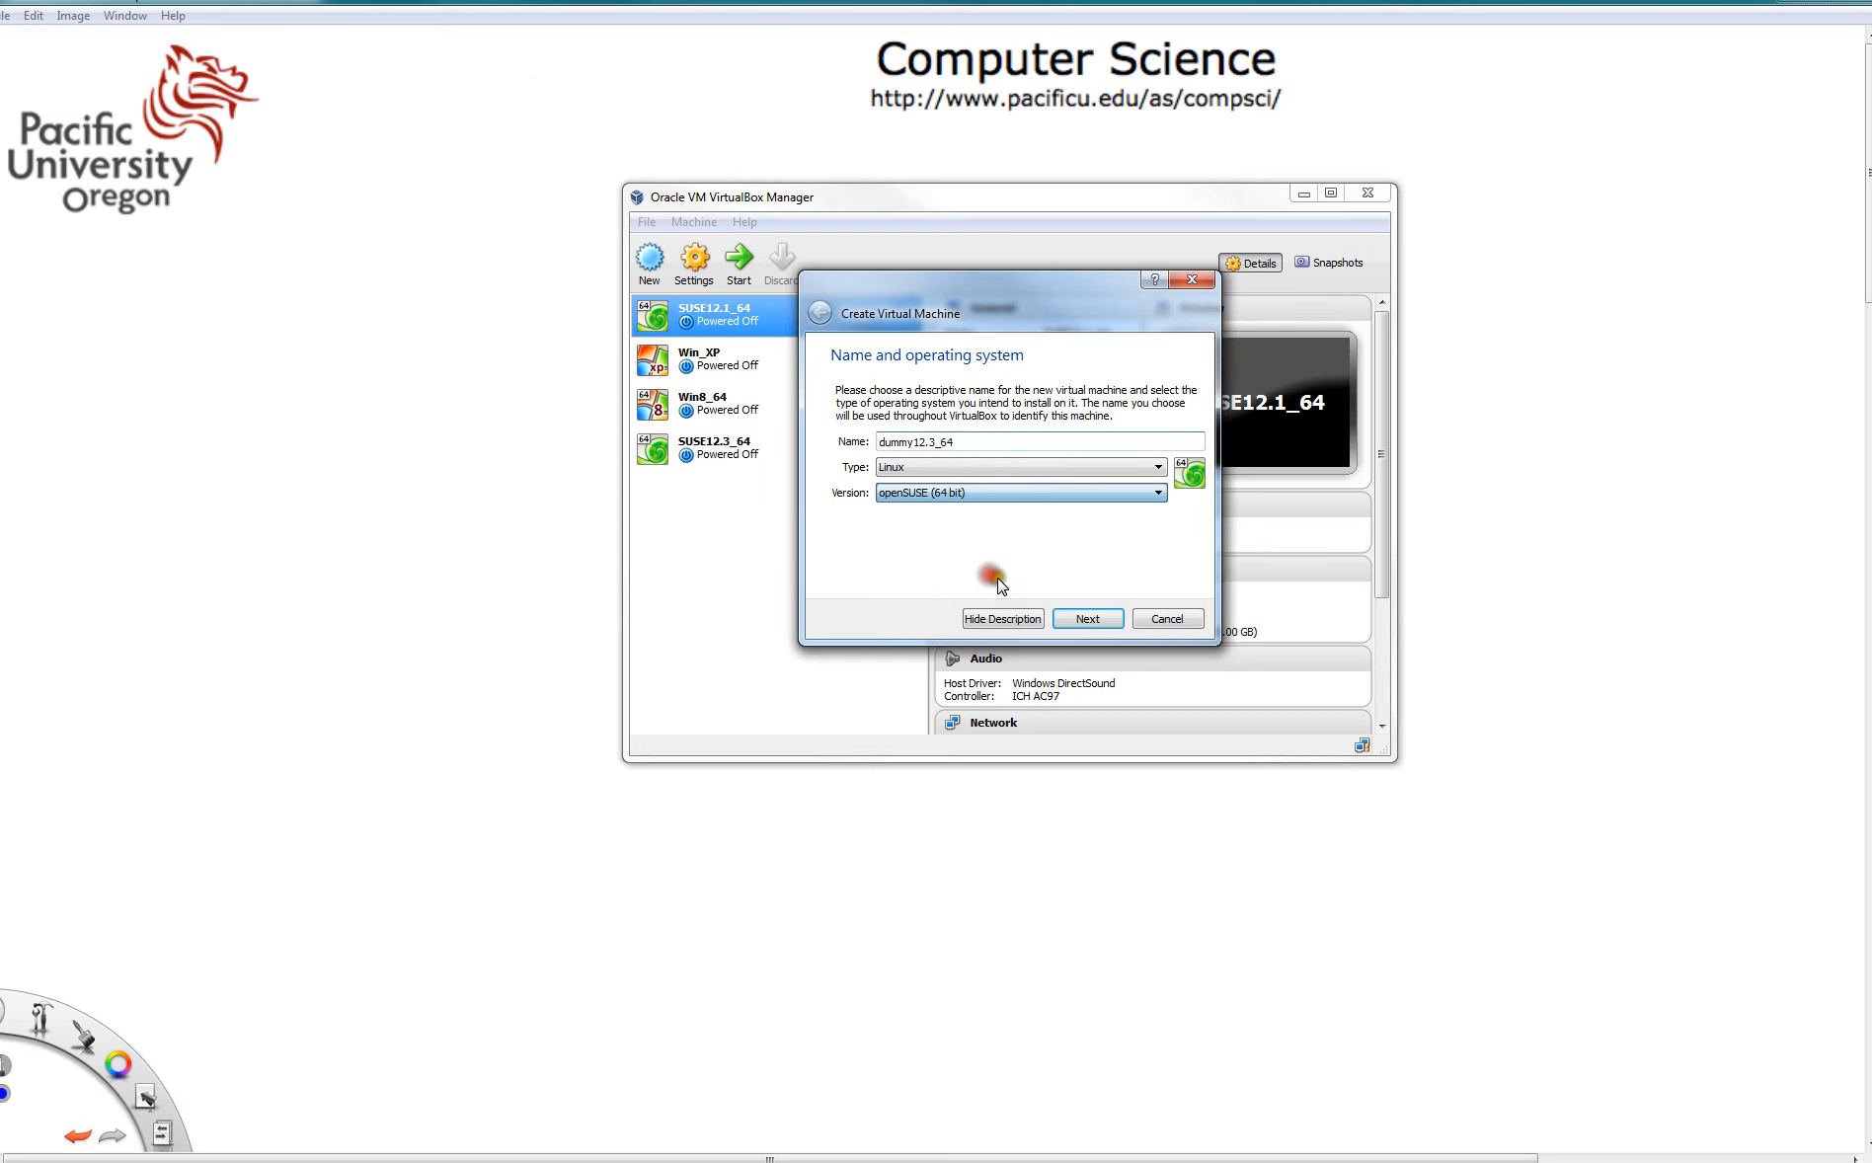
click(1087, 619)
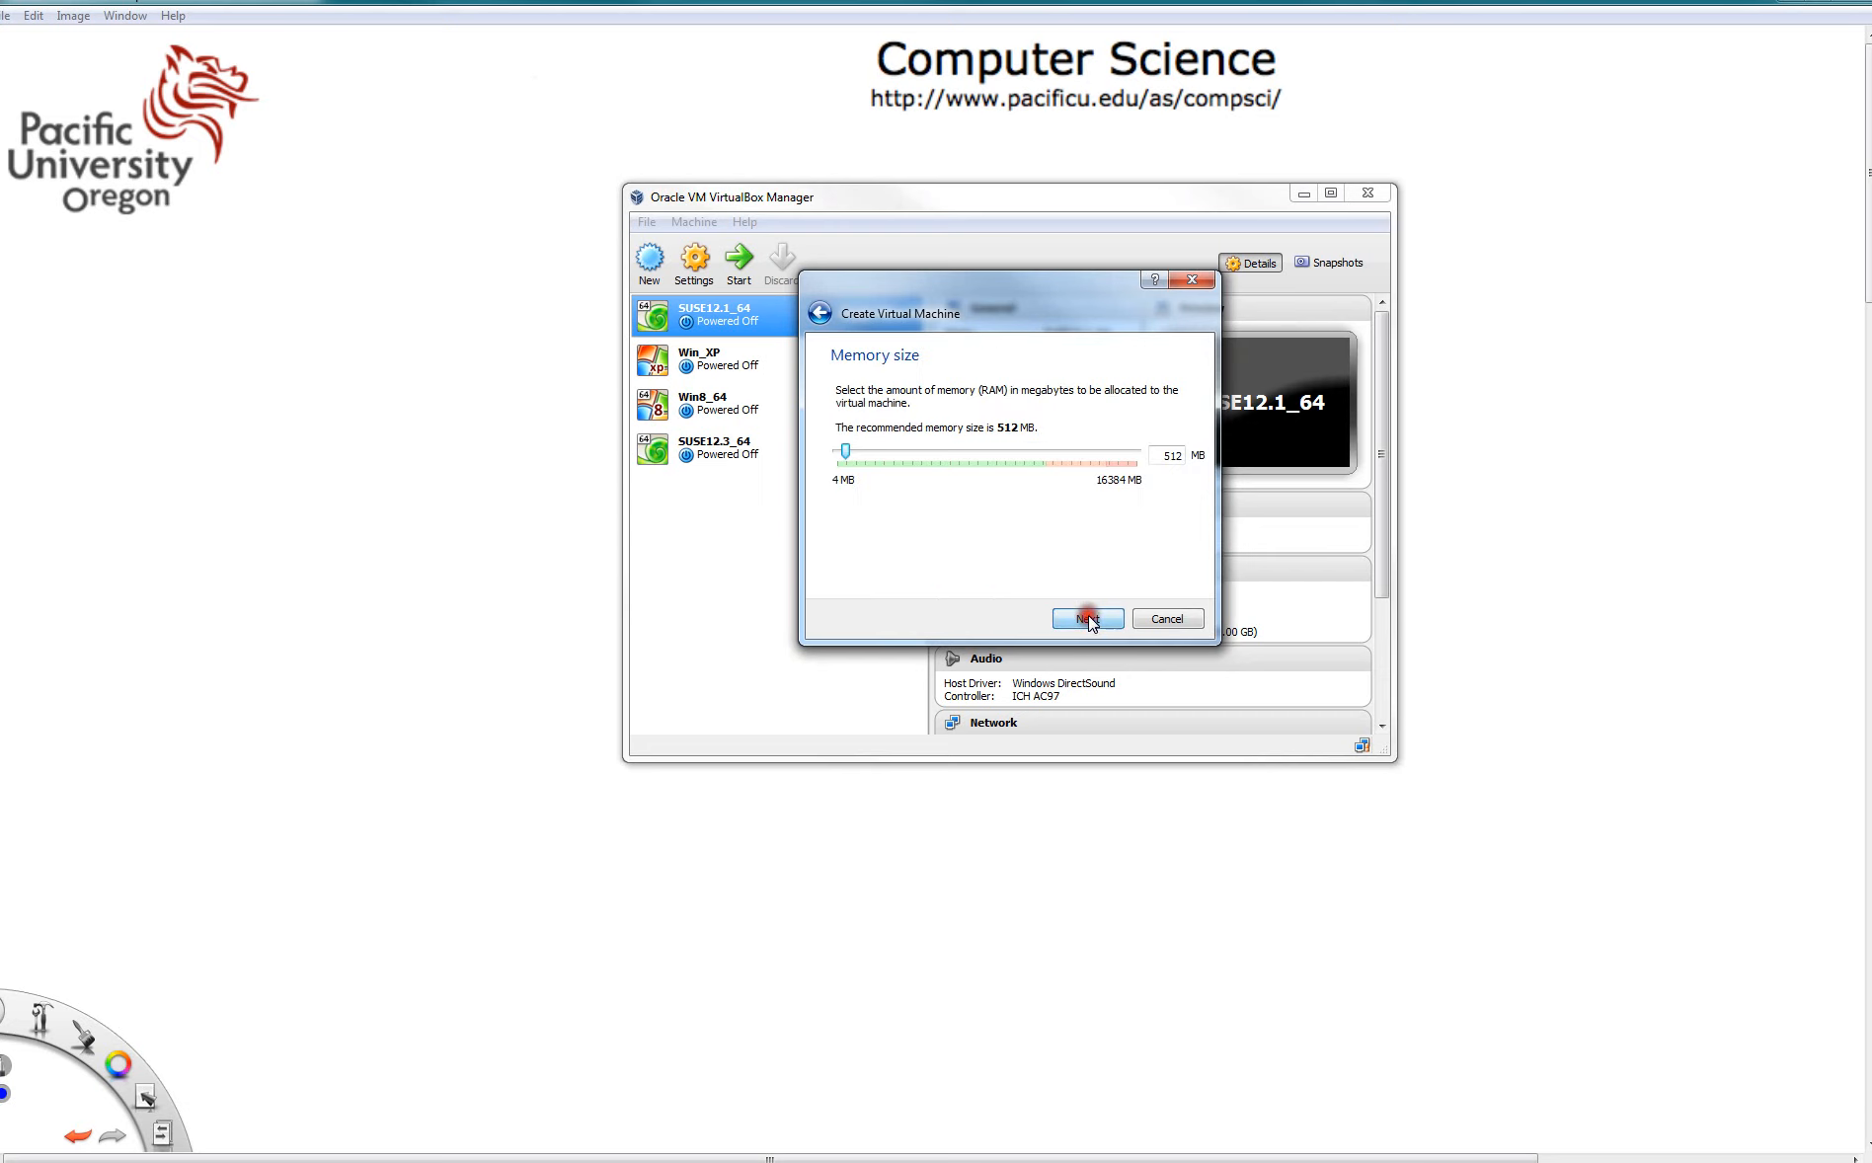
- Set the memory size to 2048 MB and continue
double_click(1180, 459)
text(2048)
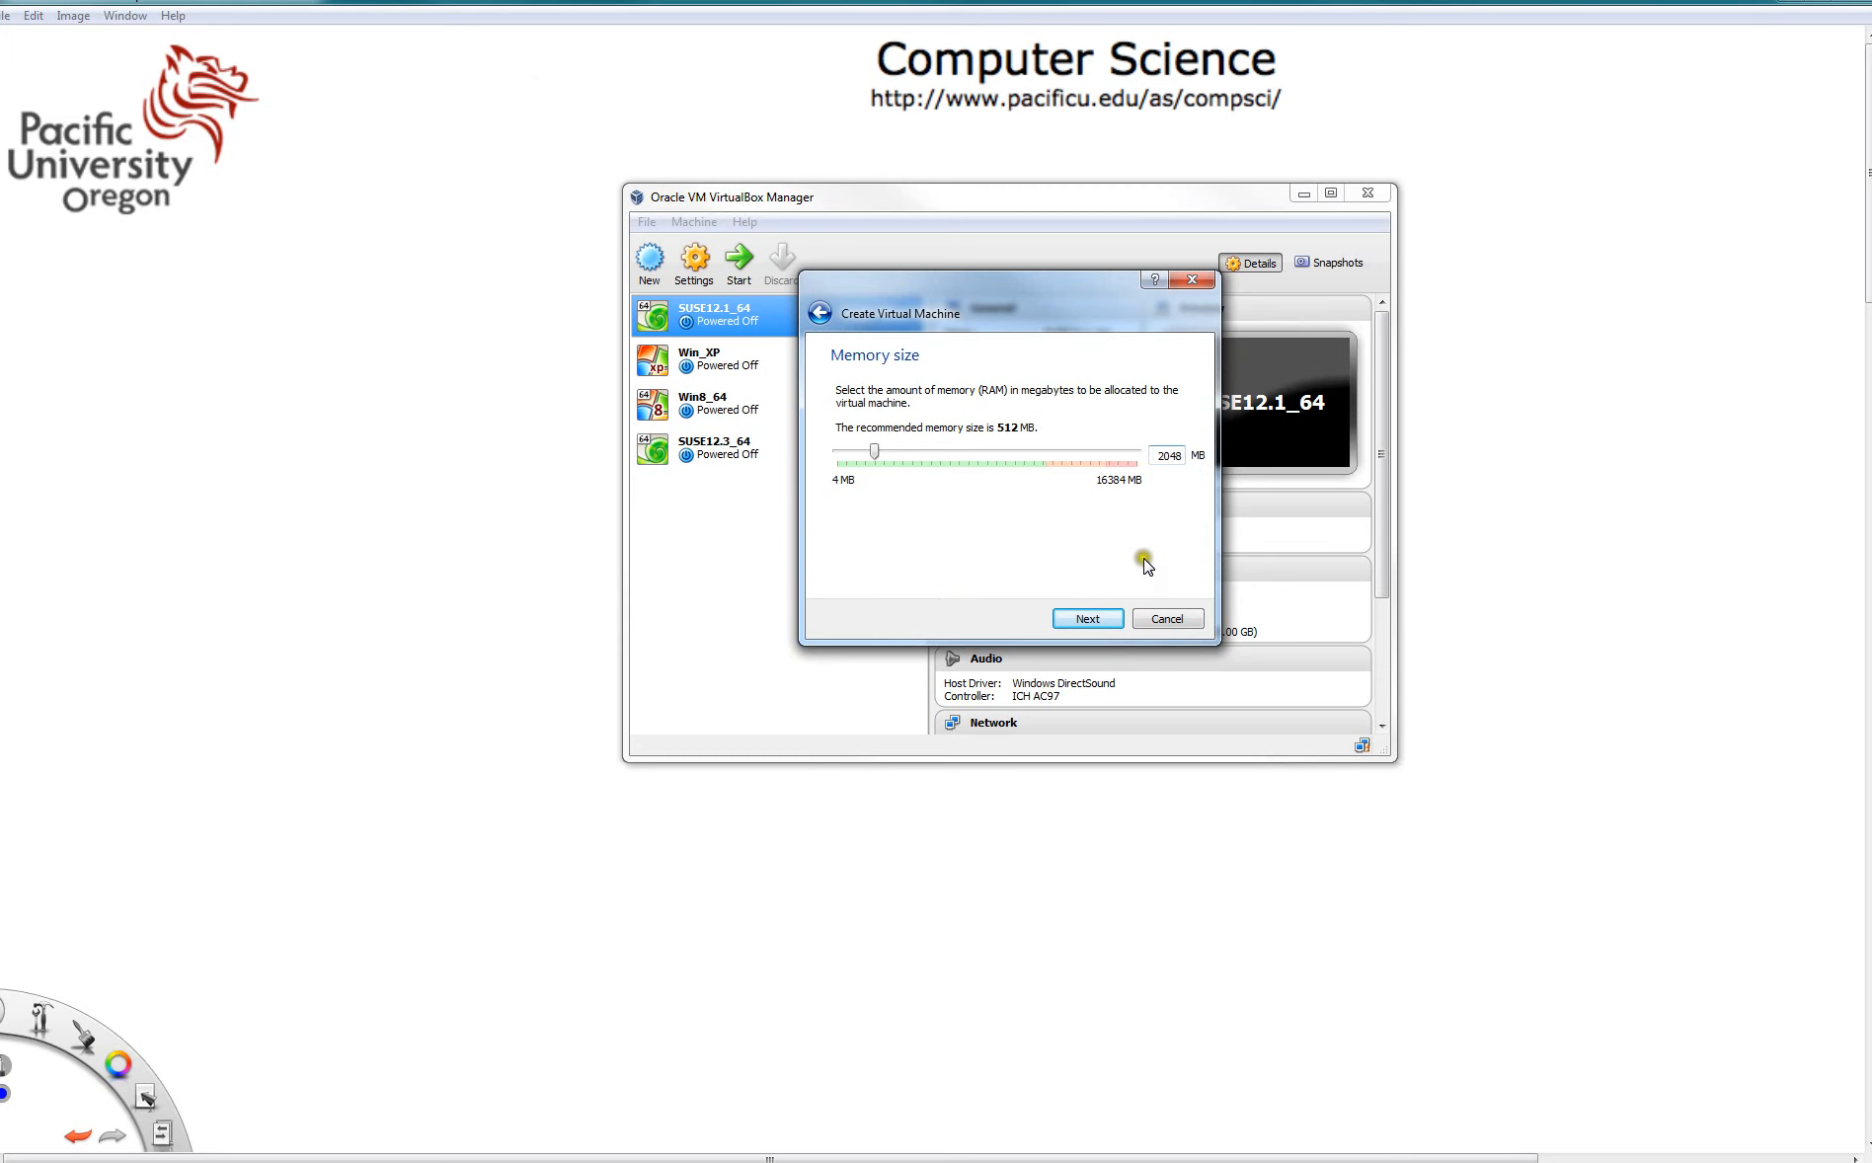
click(1087, 620)
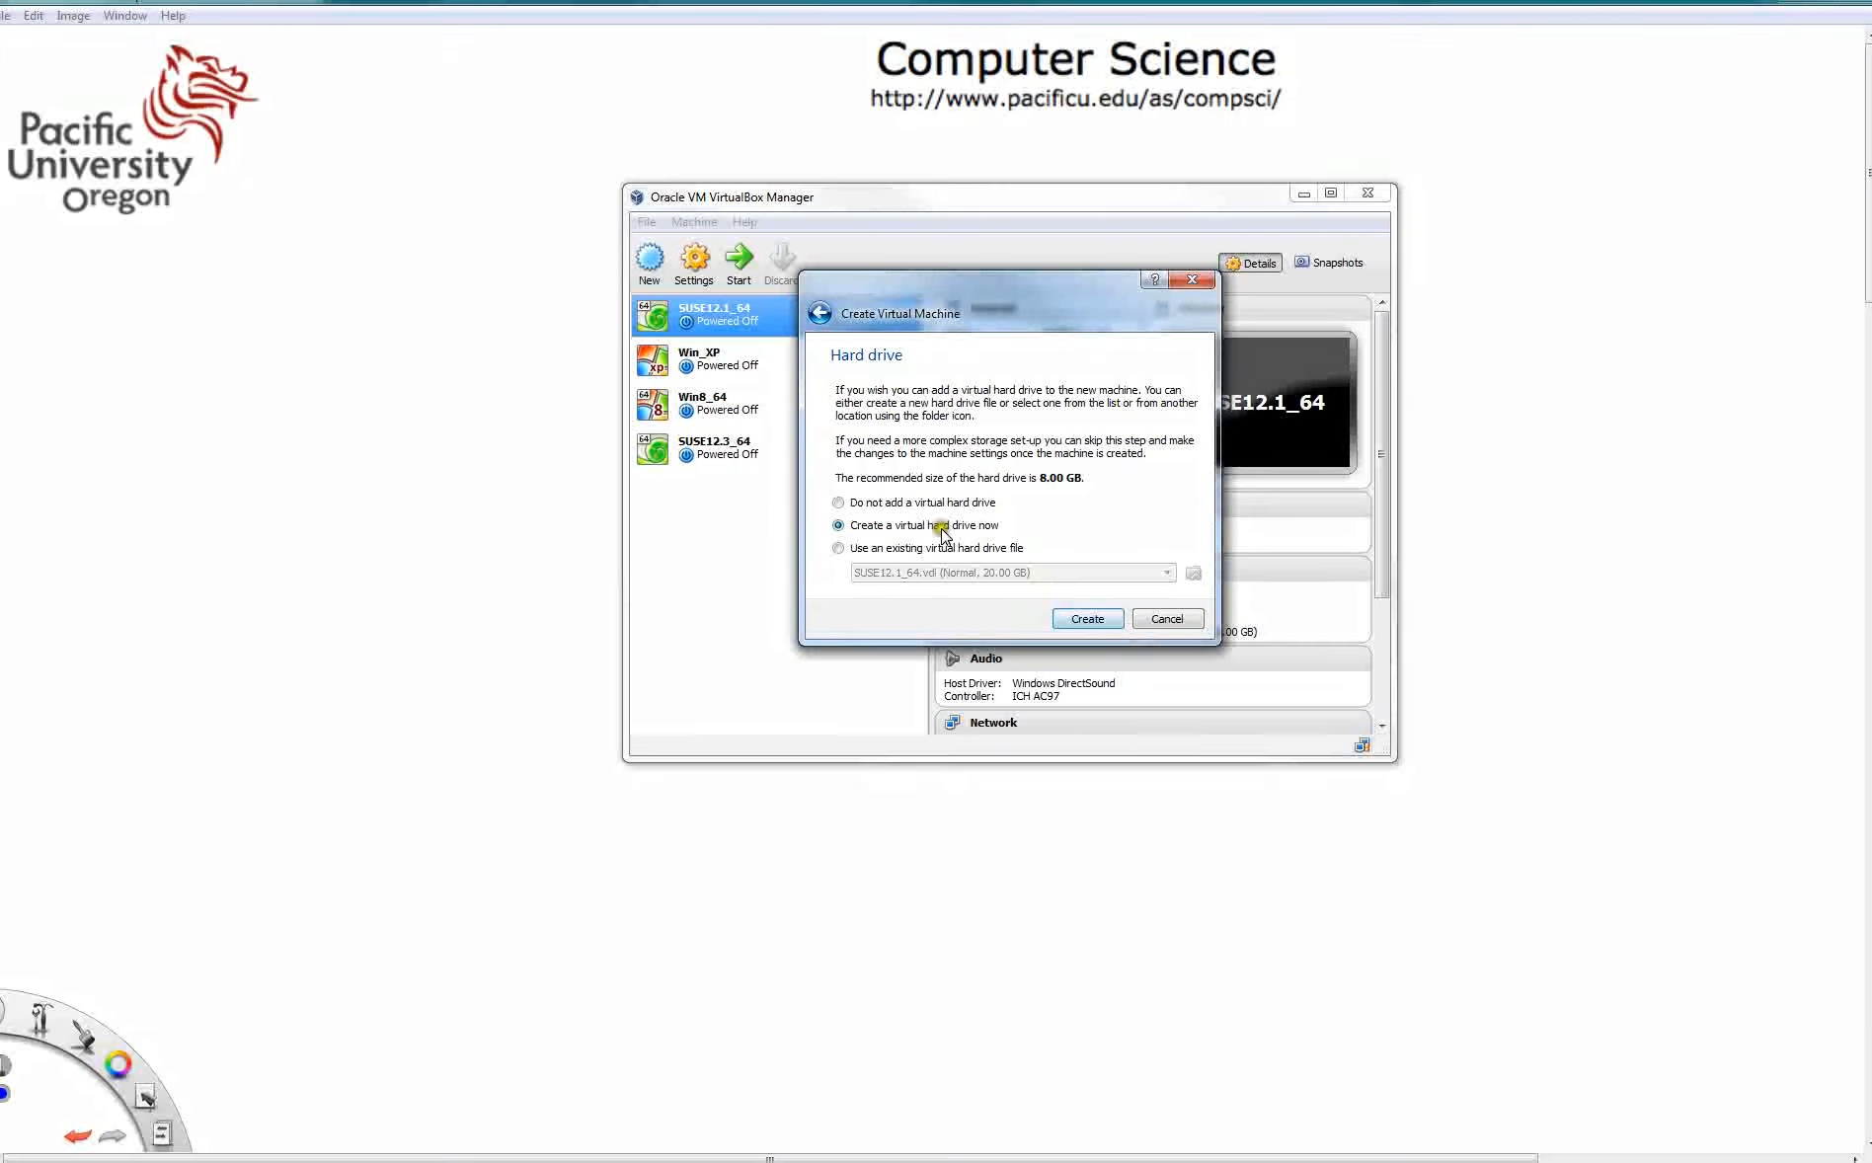
- Create a new VDI virtual hard drive with fixed size storage
click(1087, 619)
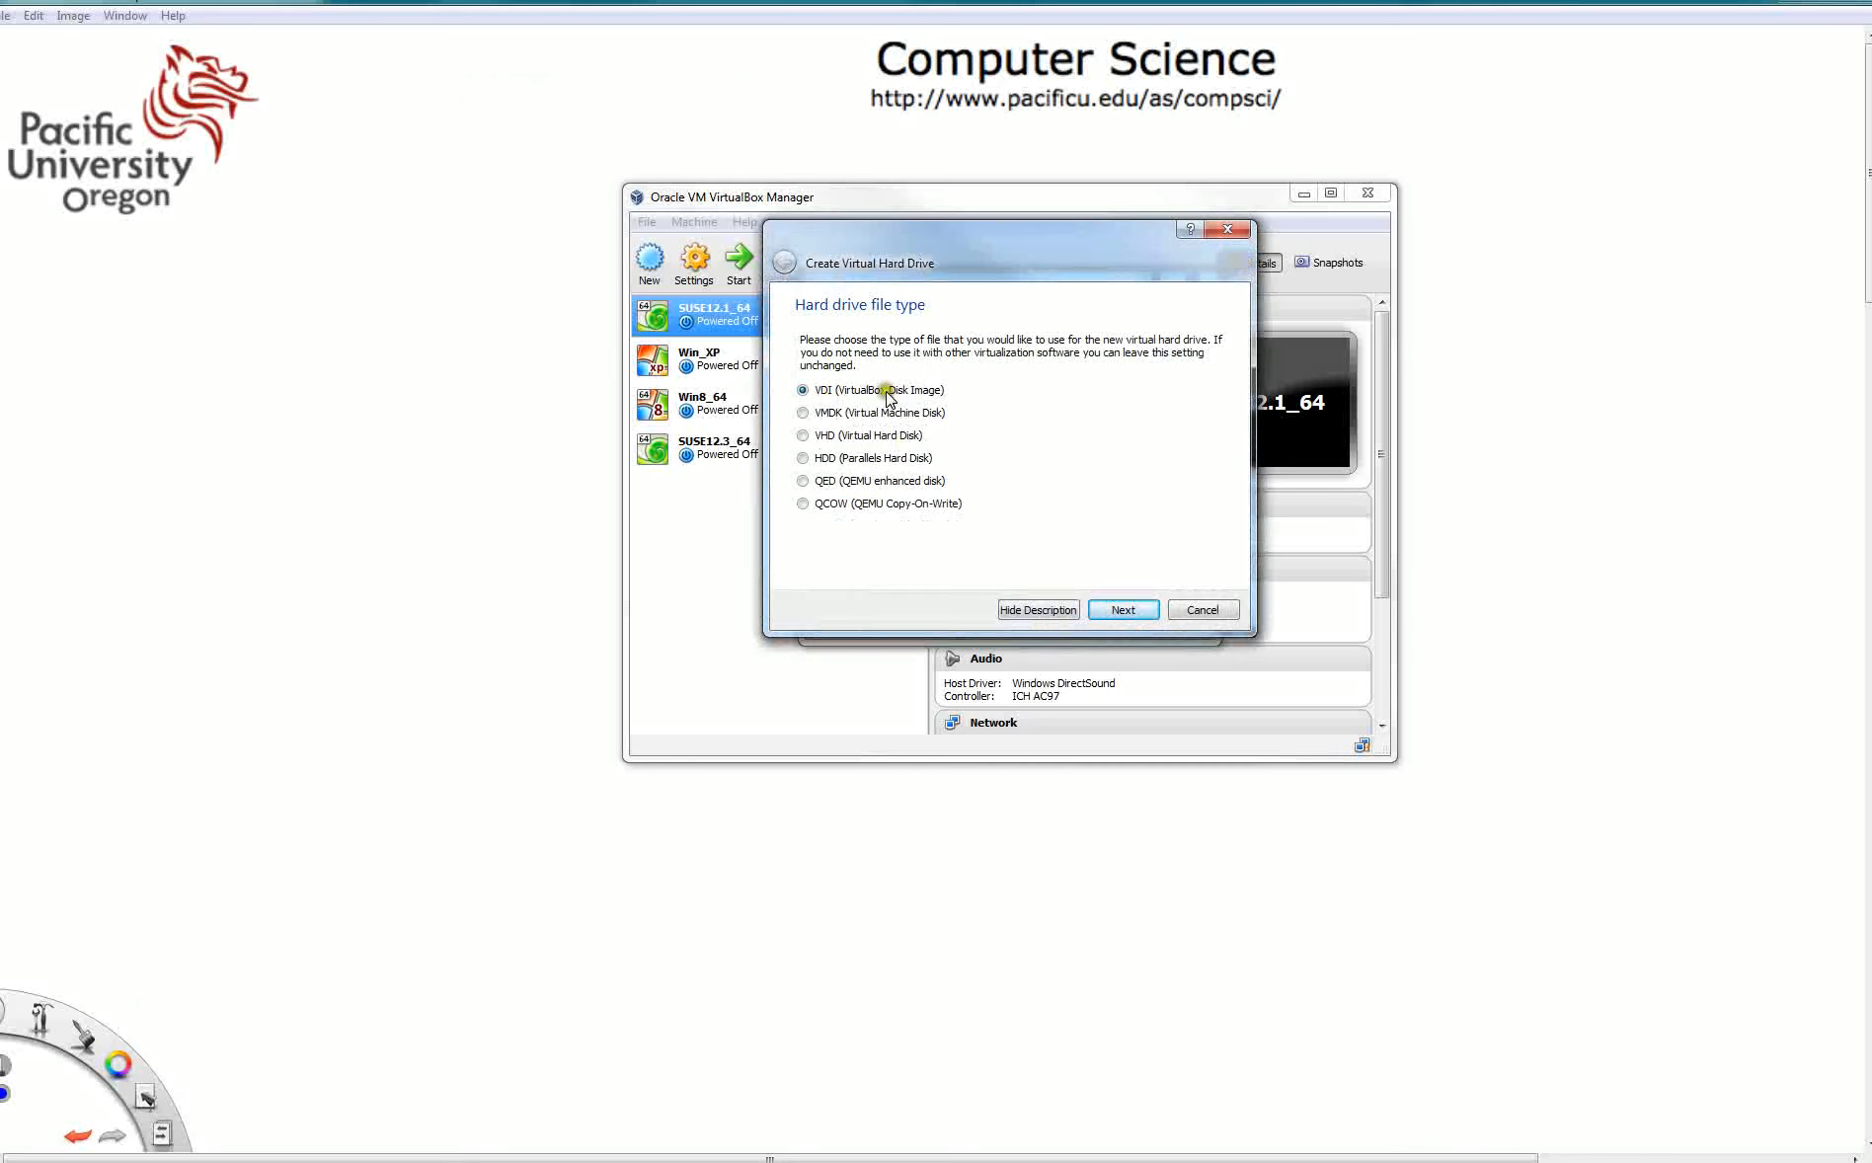
click(1123, 611)
click(803, 492)
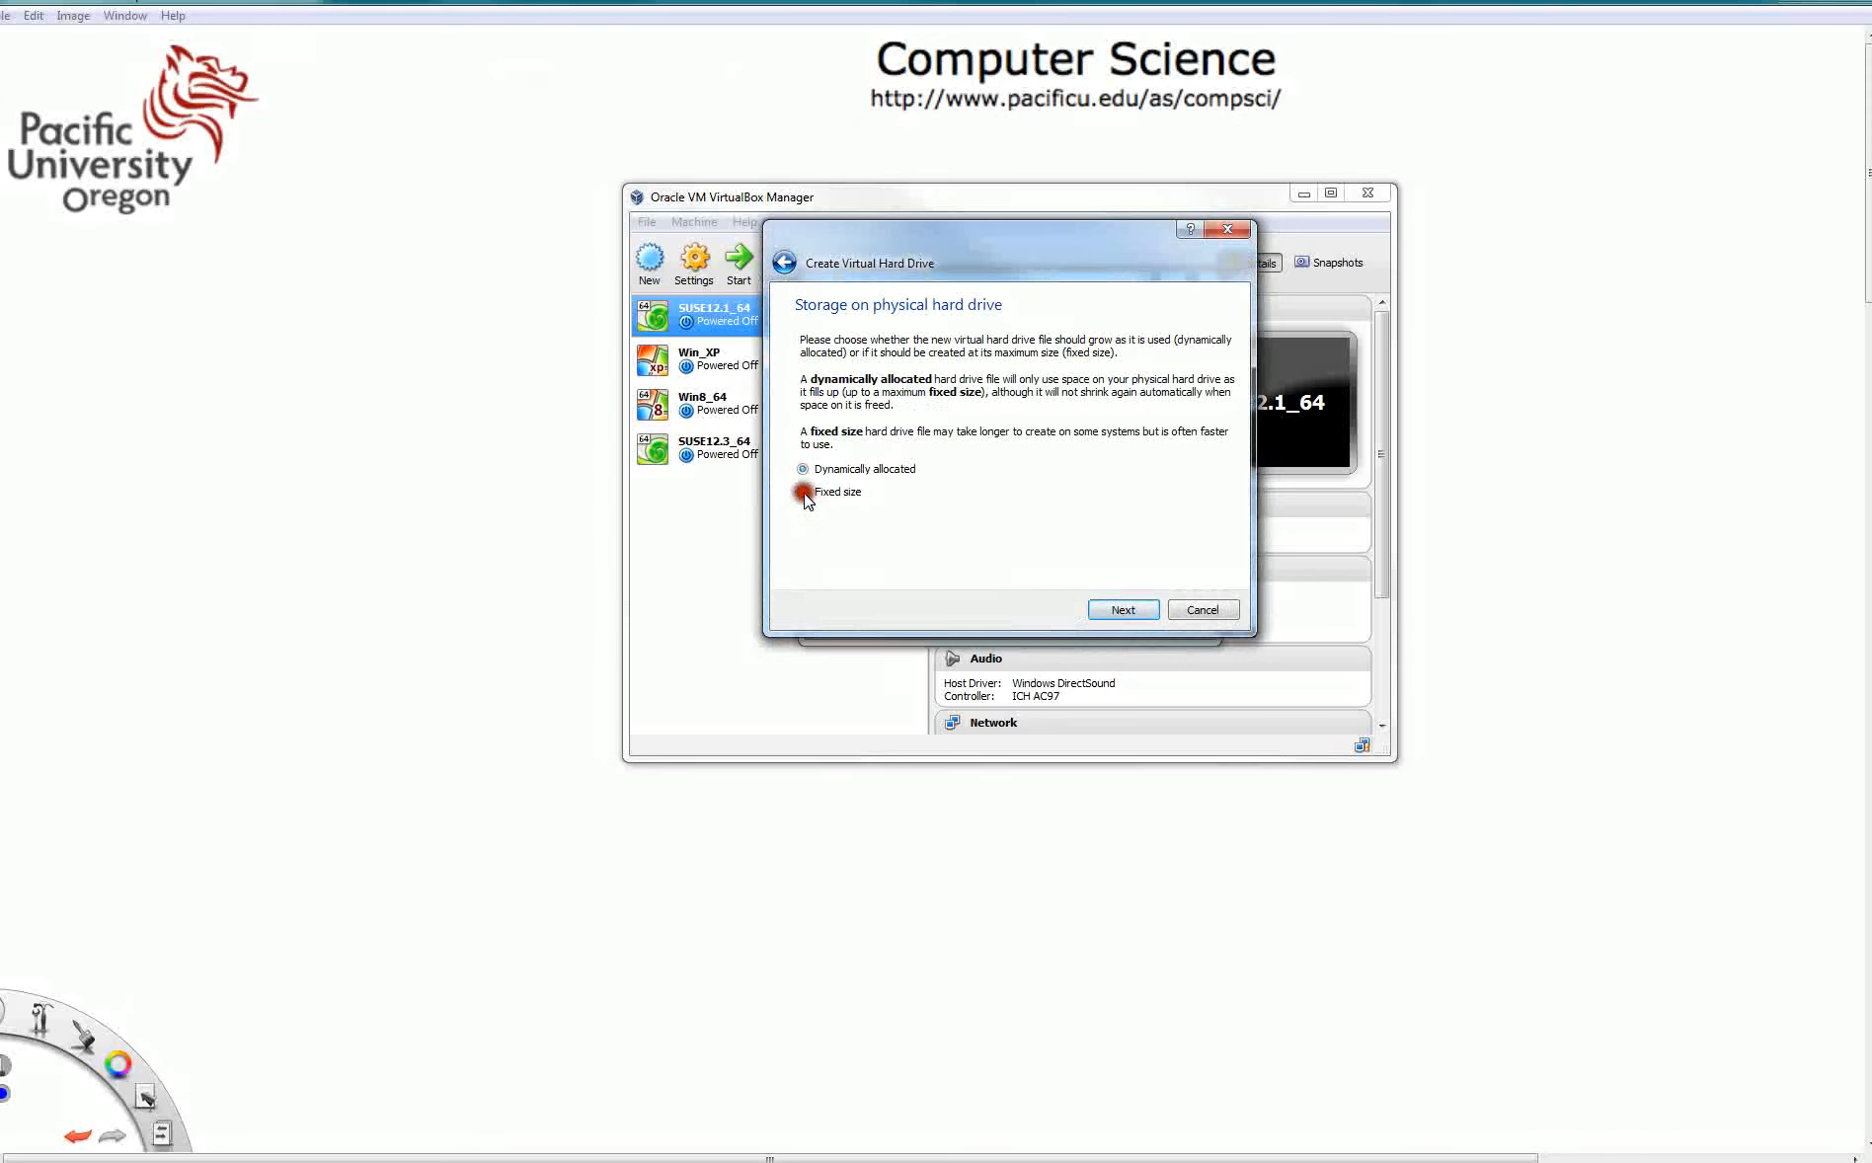
click(1123, 610)
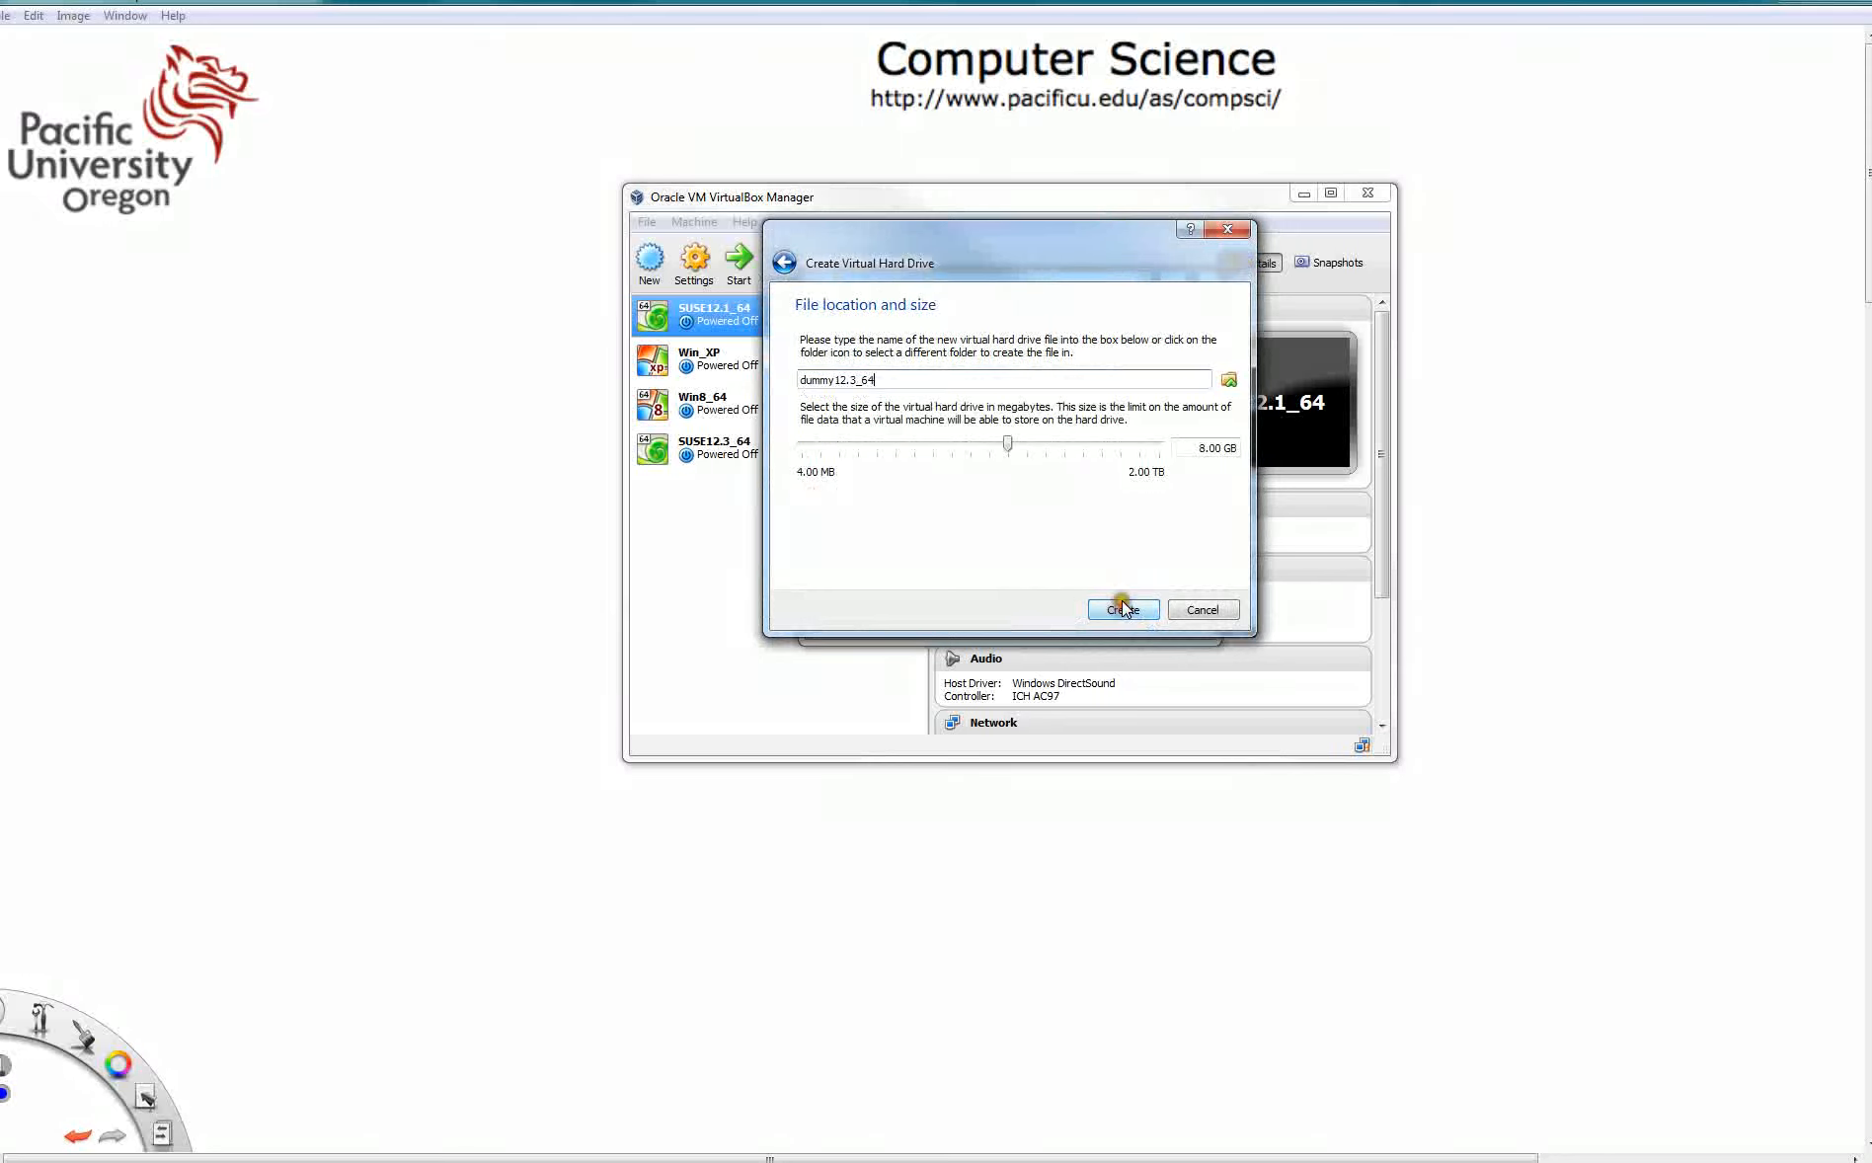
- Set the virtual hard drive size to 10.00 GB and create it
drag(1201, 448, 1224, 492)
click(1208, 450)
key(BackSpace)
key(BackSpace)
click(1120, 613)
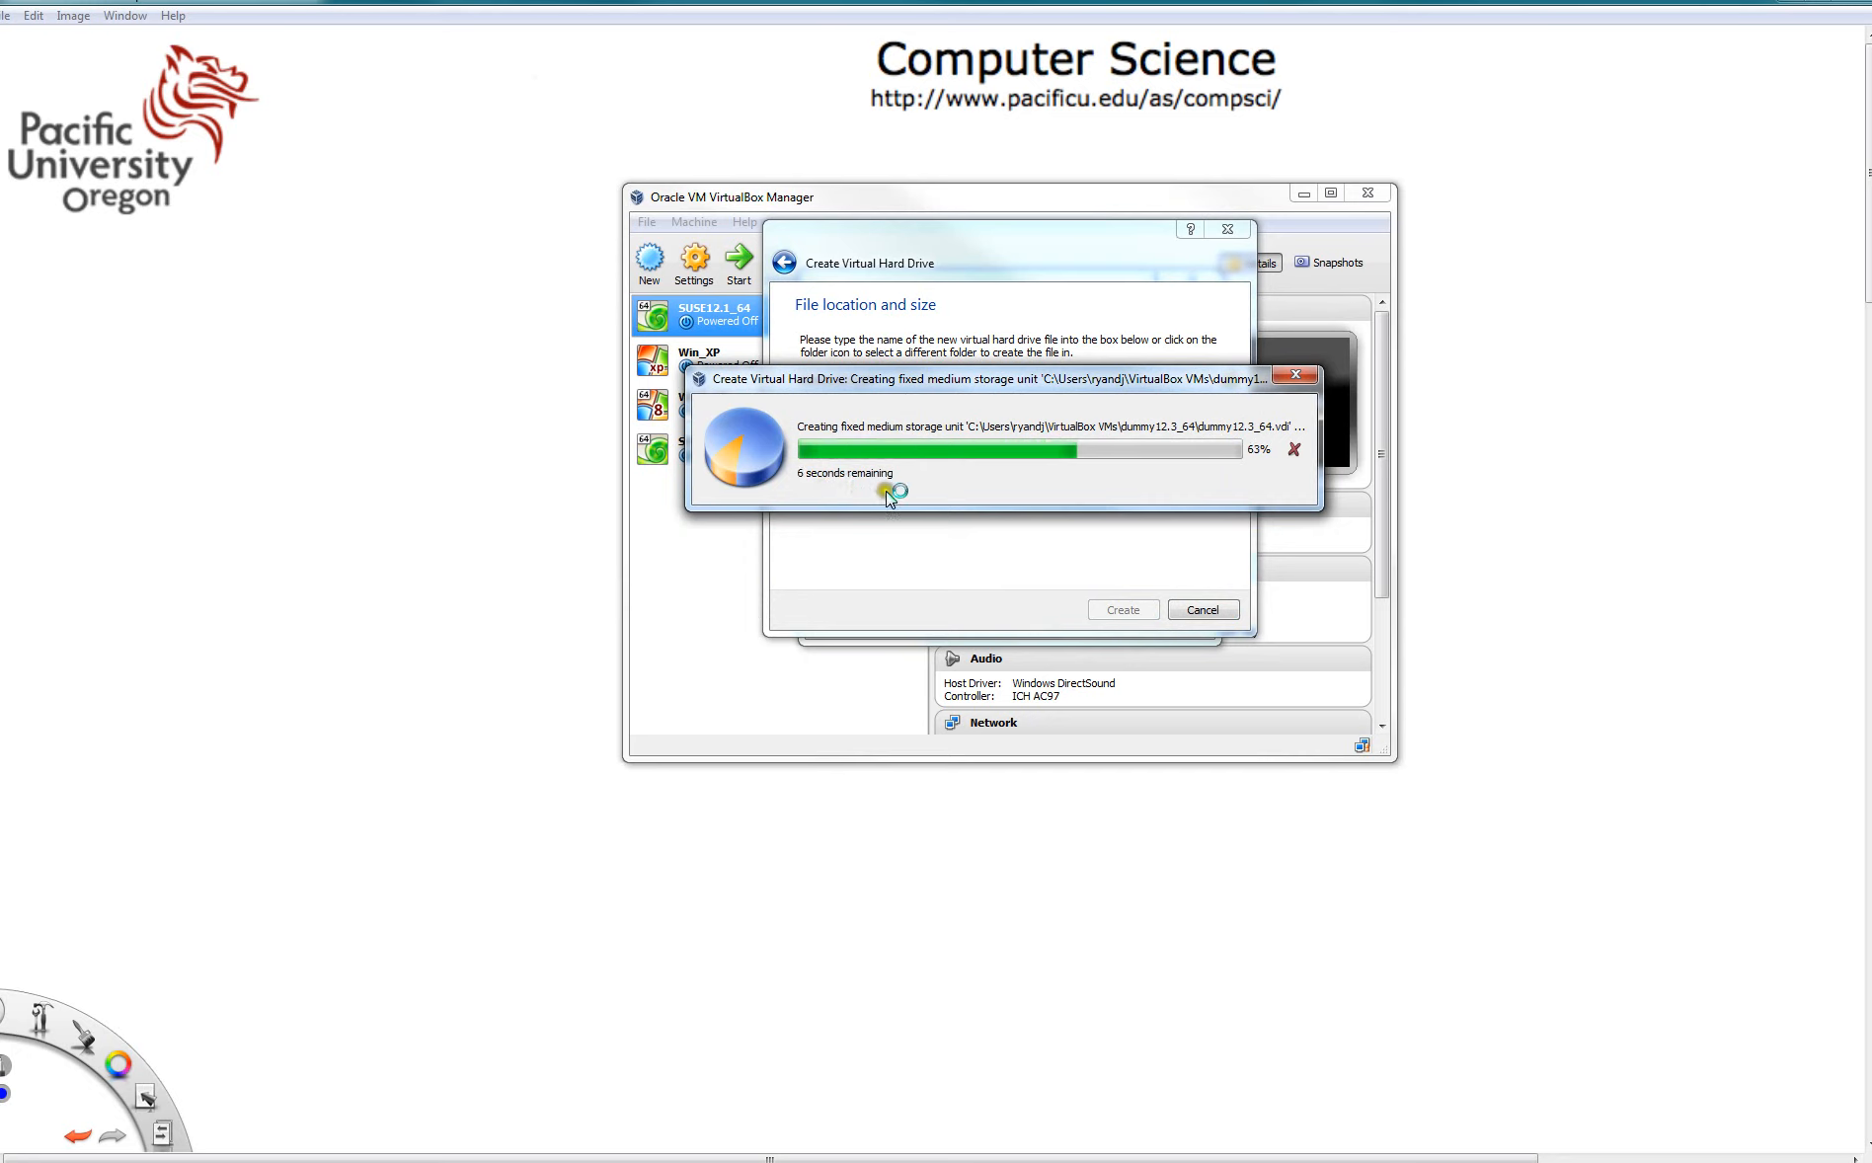
drag(921, 381, 869, 389)
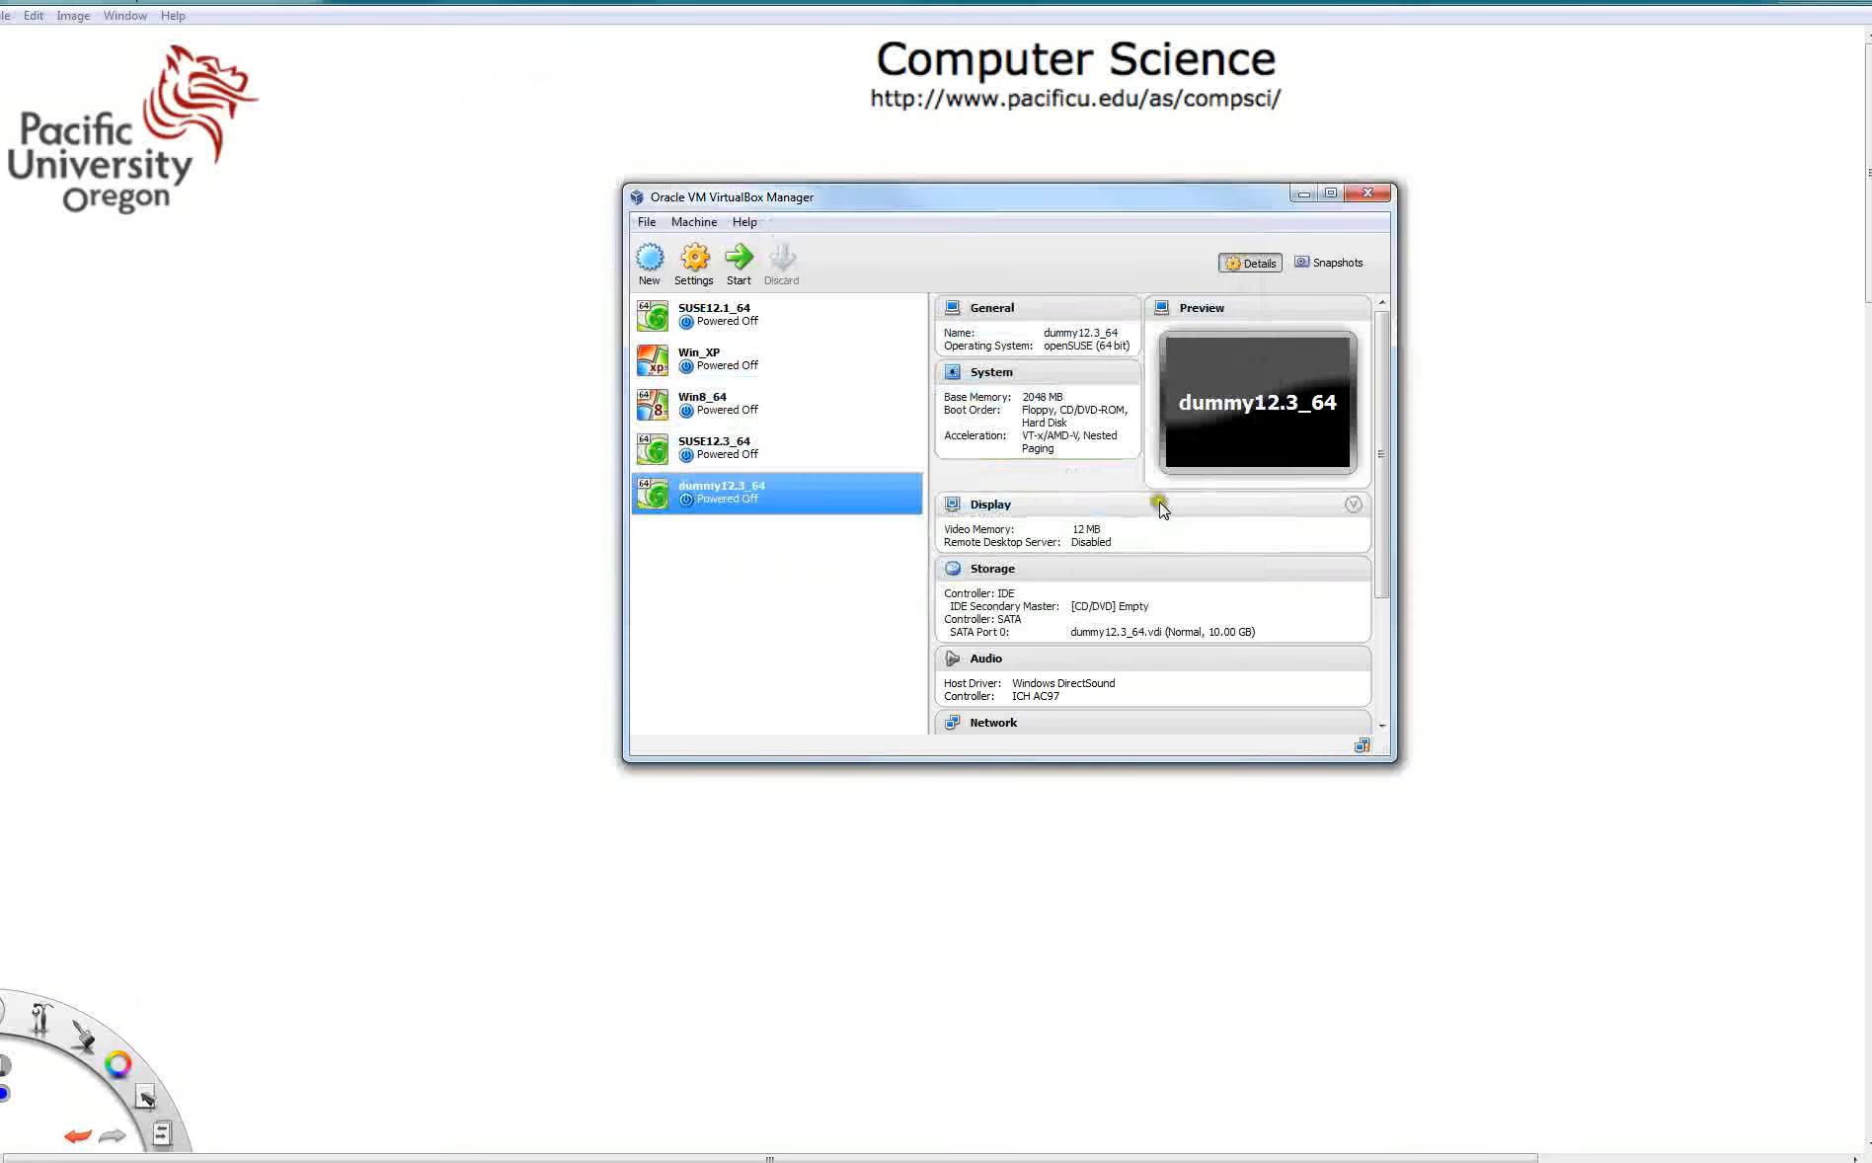
- Open the dummy12.3_64 machine's storage settings and load openSUSE-12.3-DVD-x86_64 into the empty CD/DVD drive
click(717, 491)
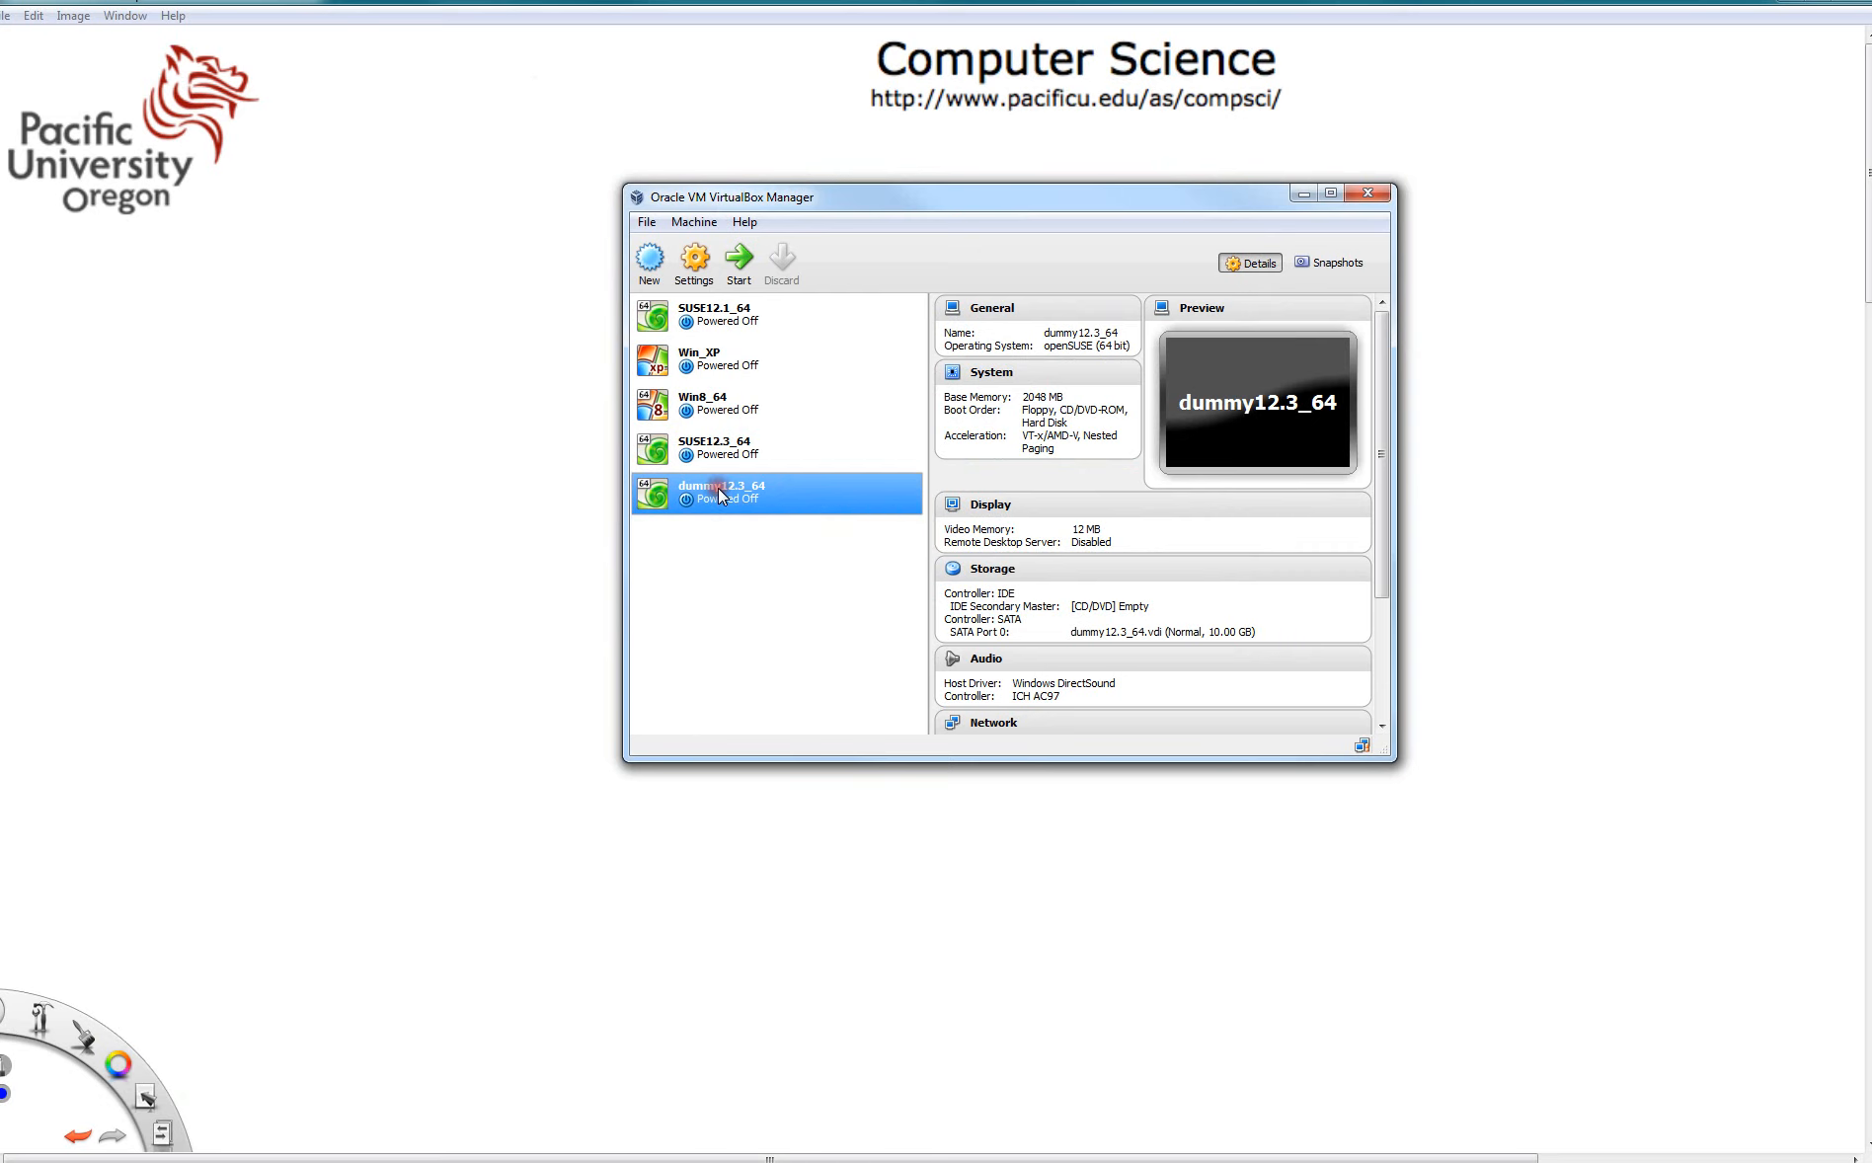
right_click(732, 487)
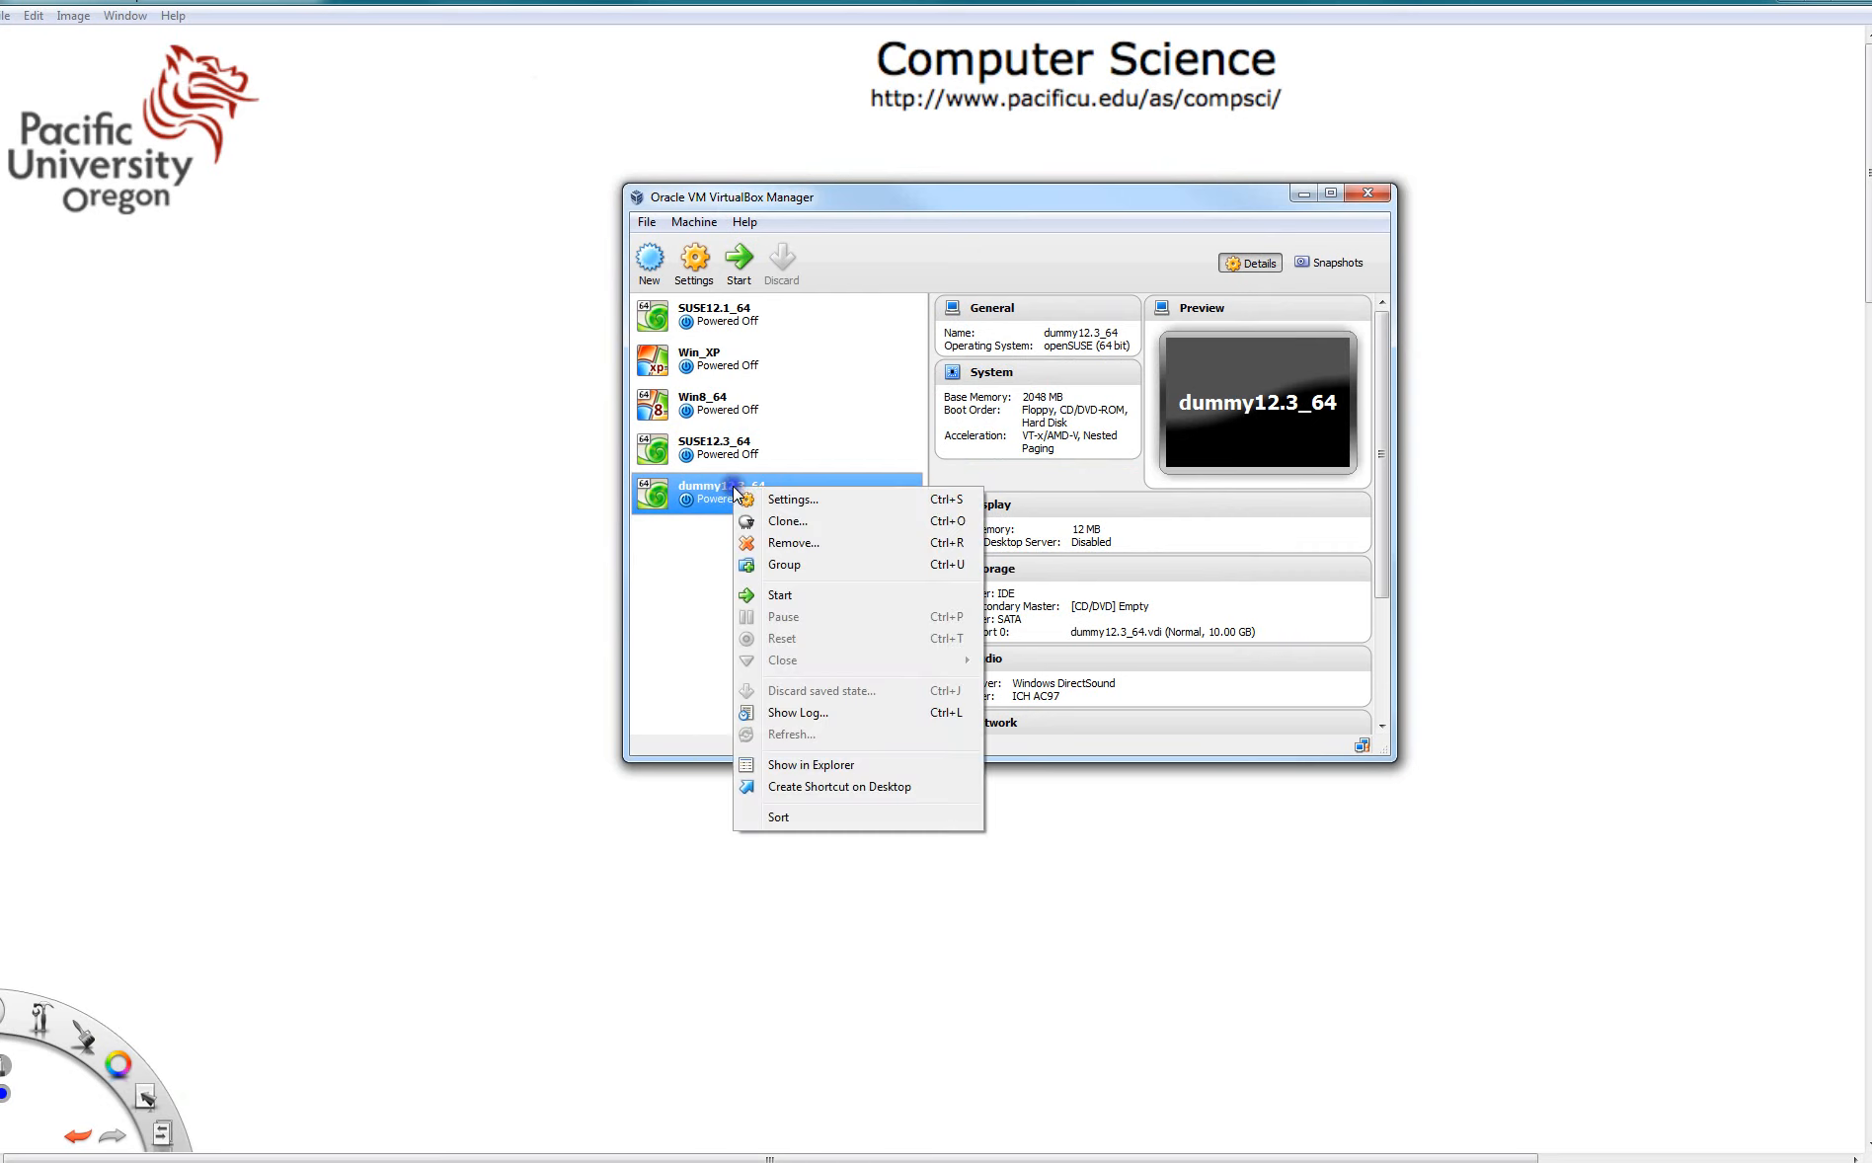
click(791, 499)
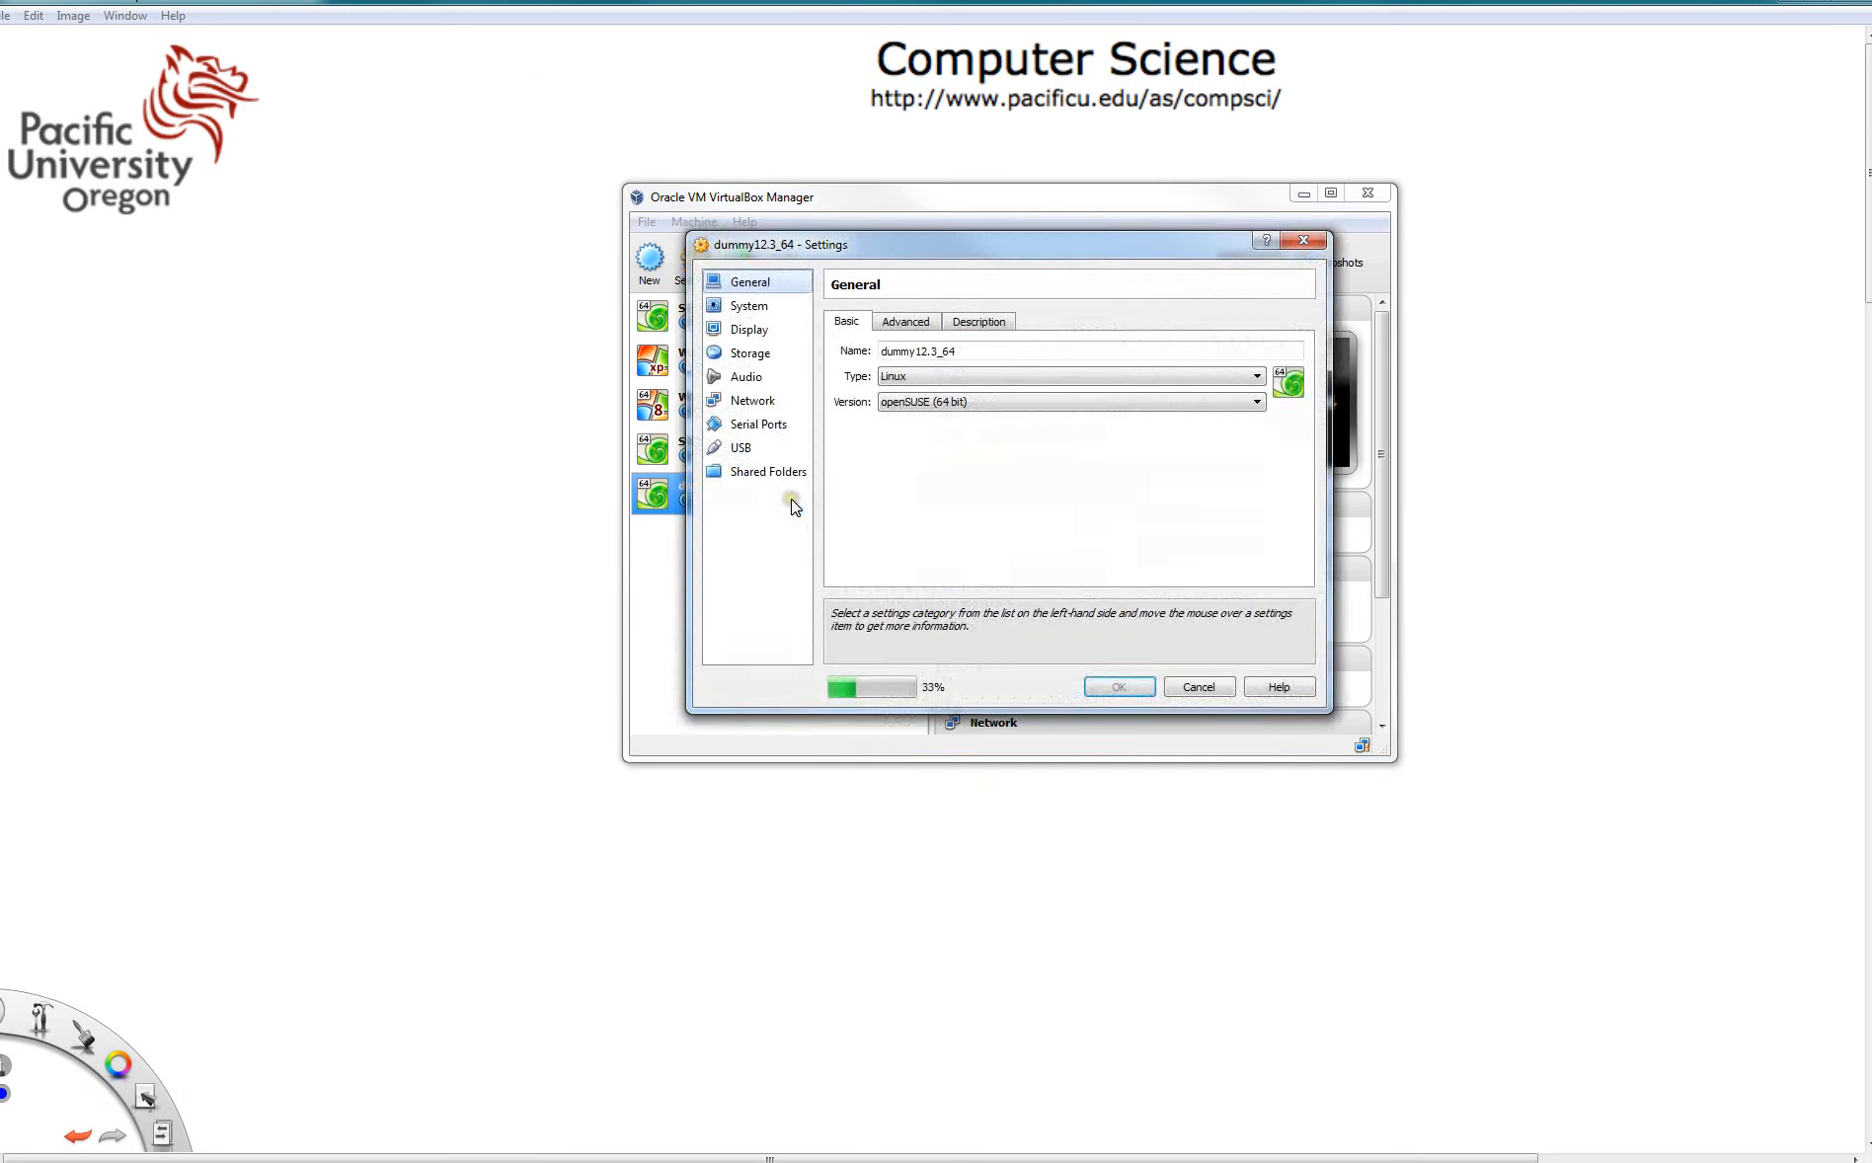
click(753, 355)
click(893, 367)
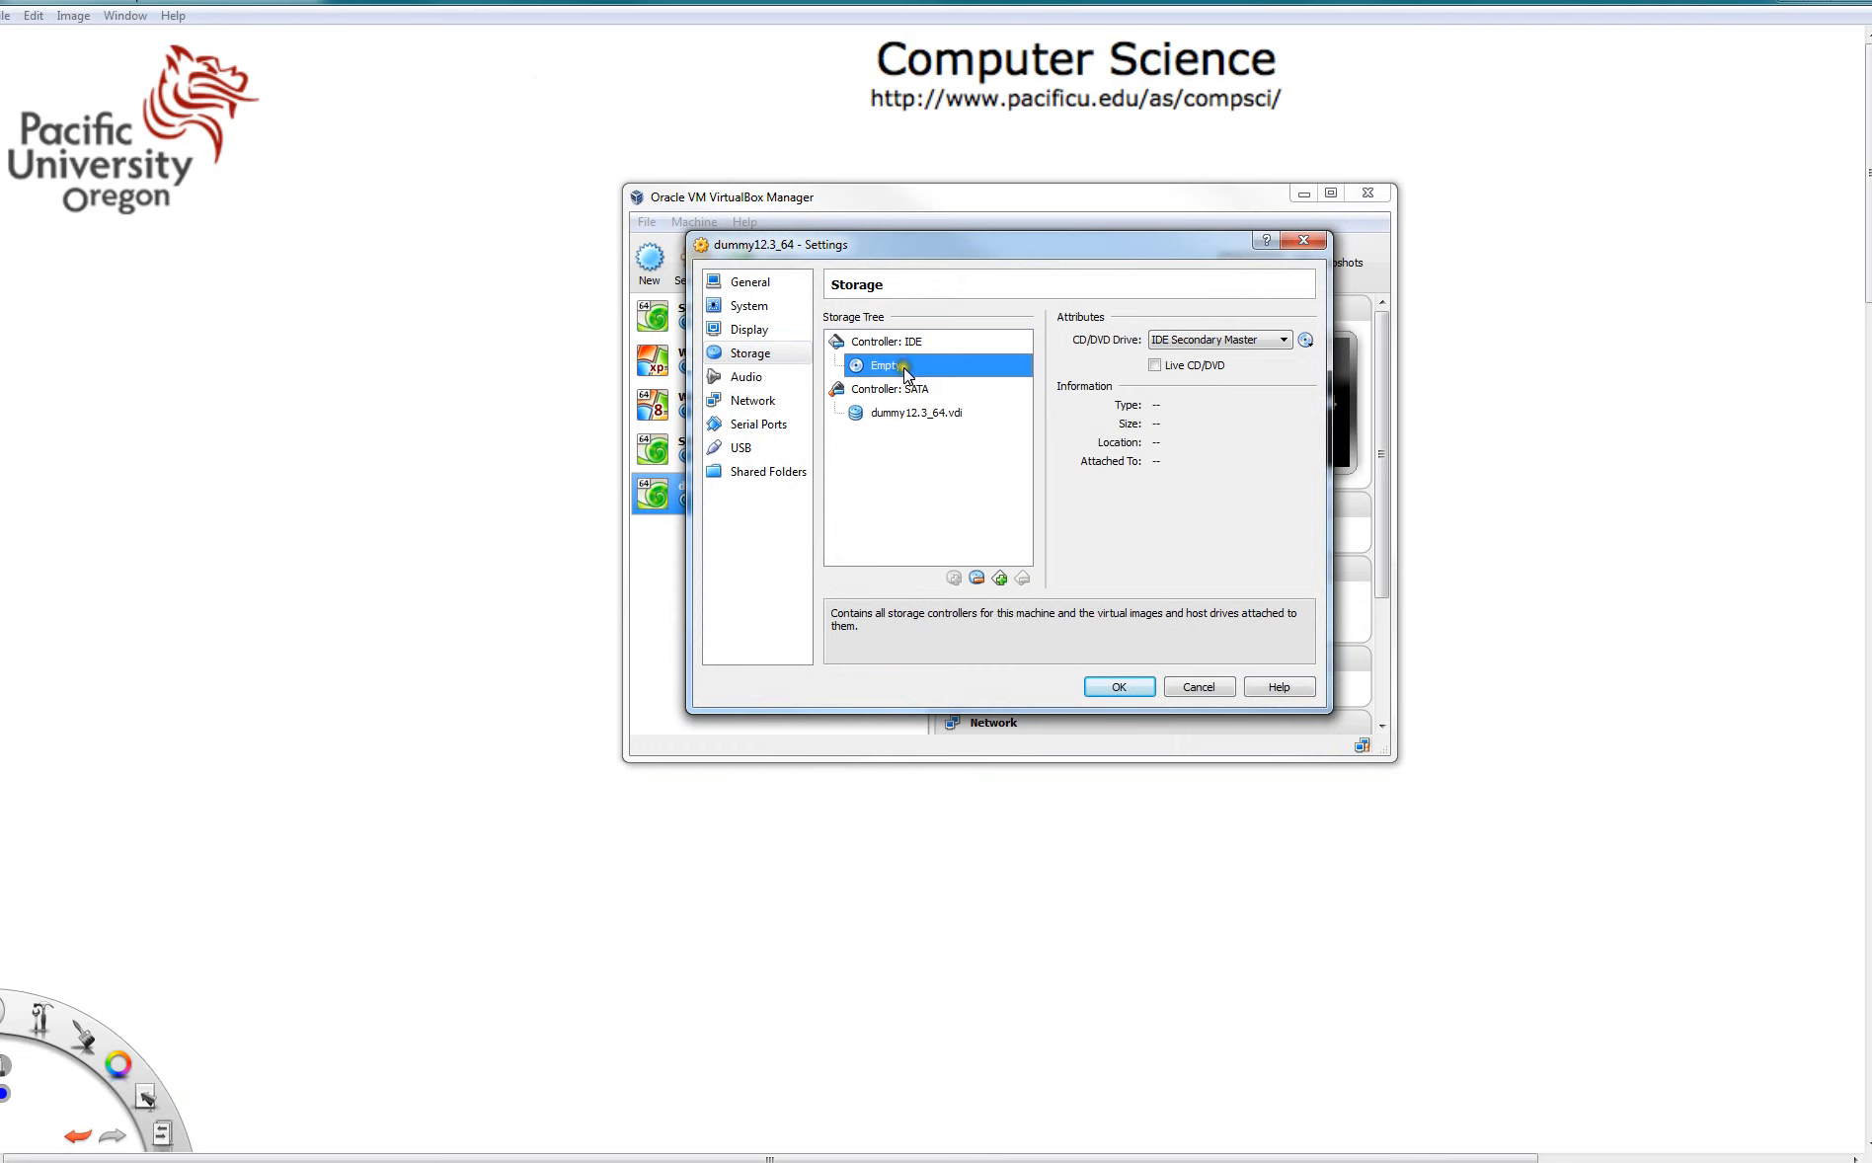
click(1306, 339)
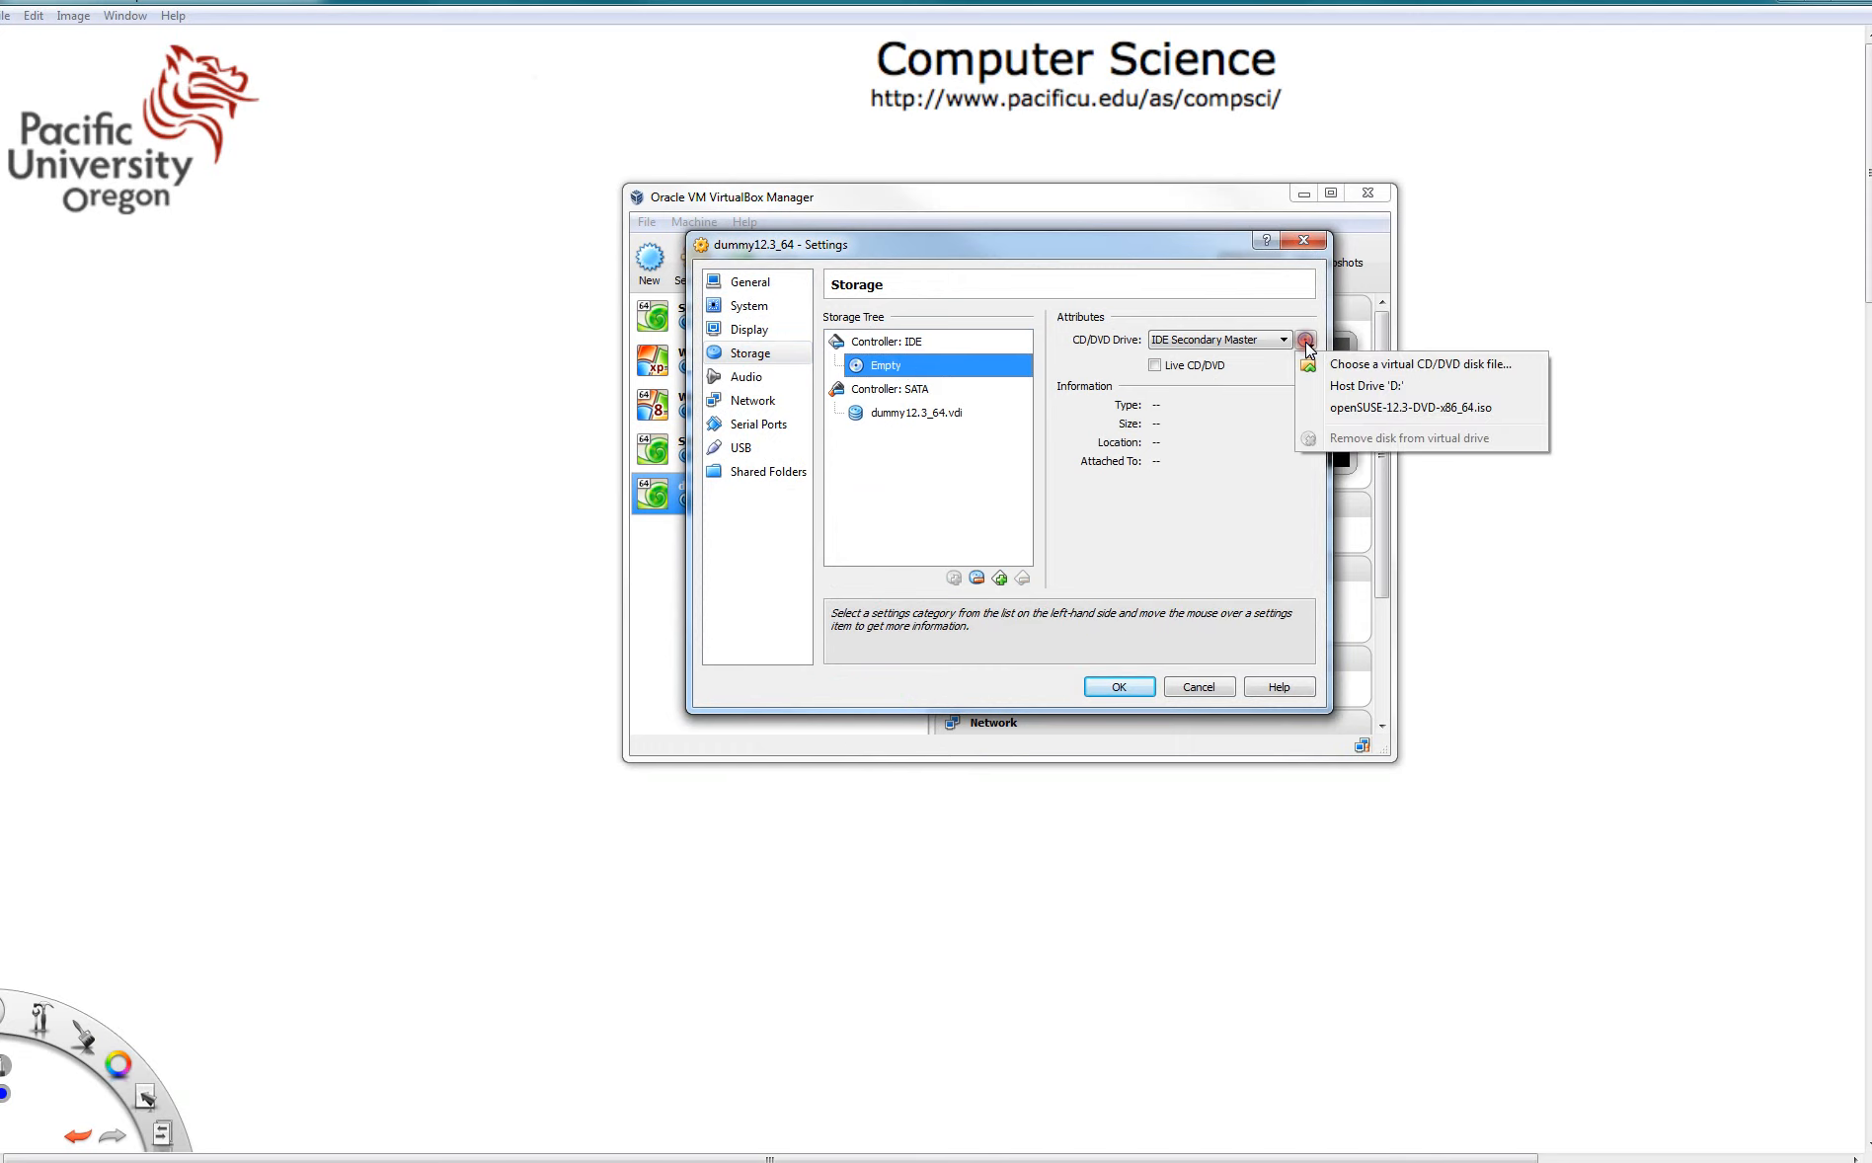
click(1397, 364)
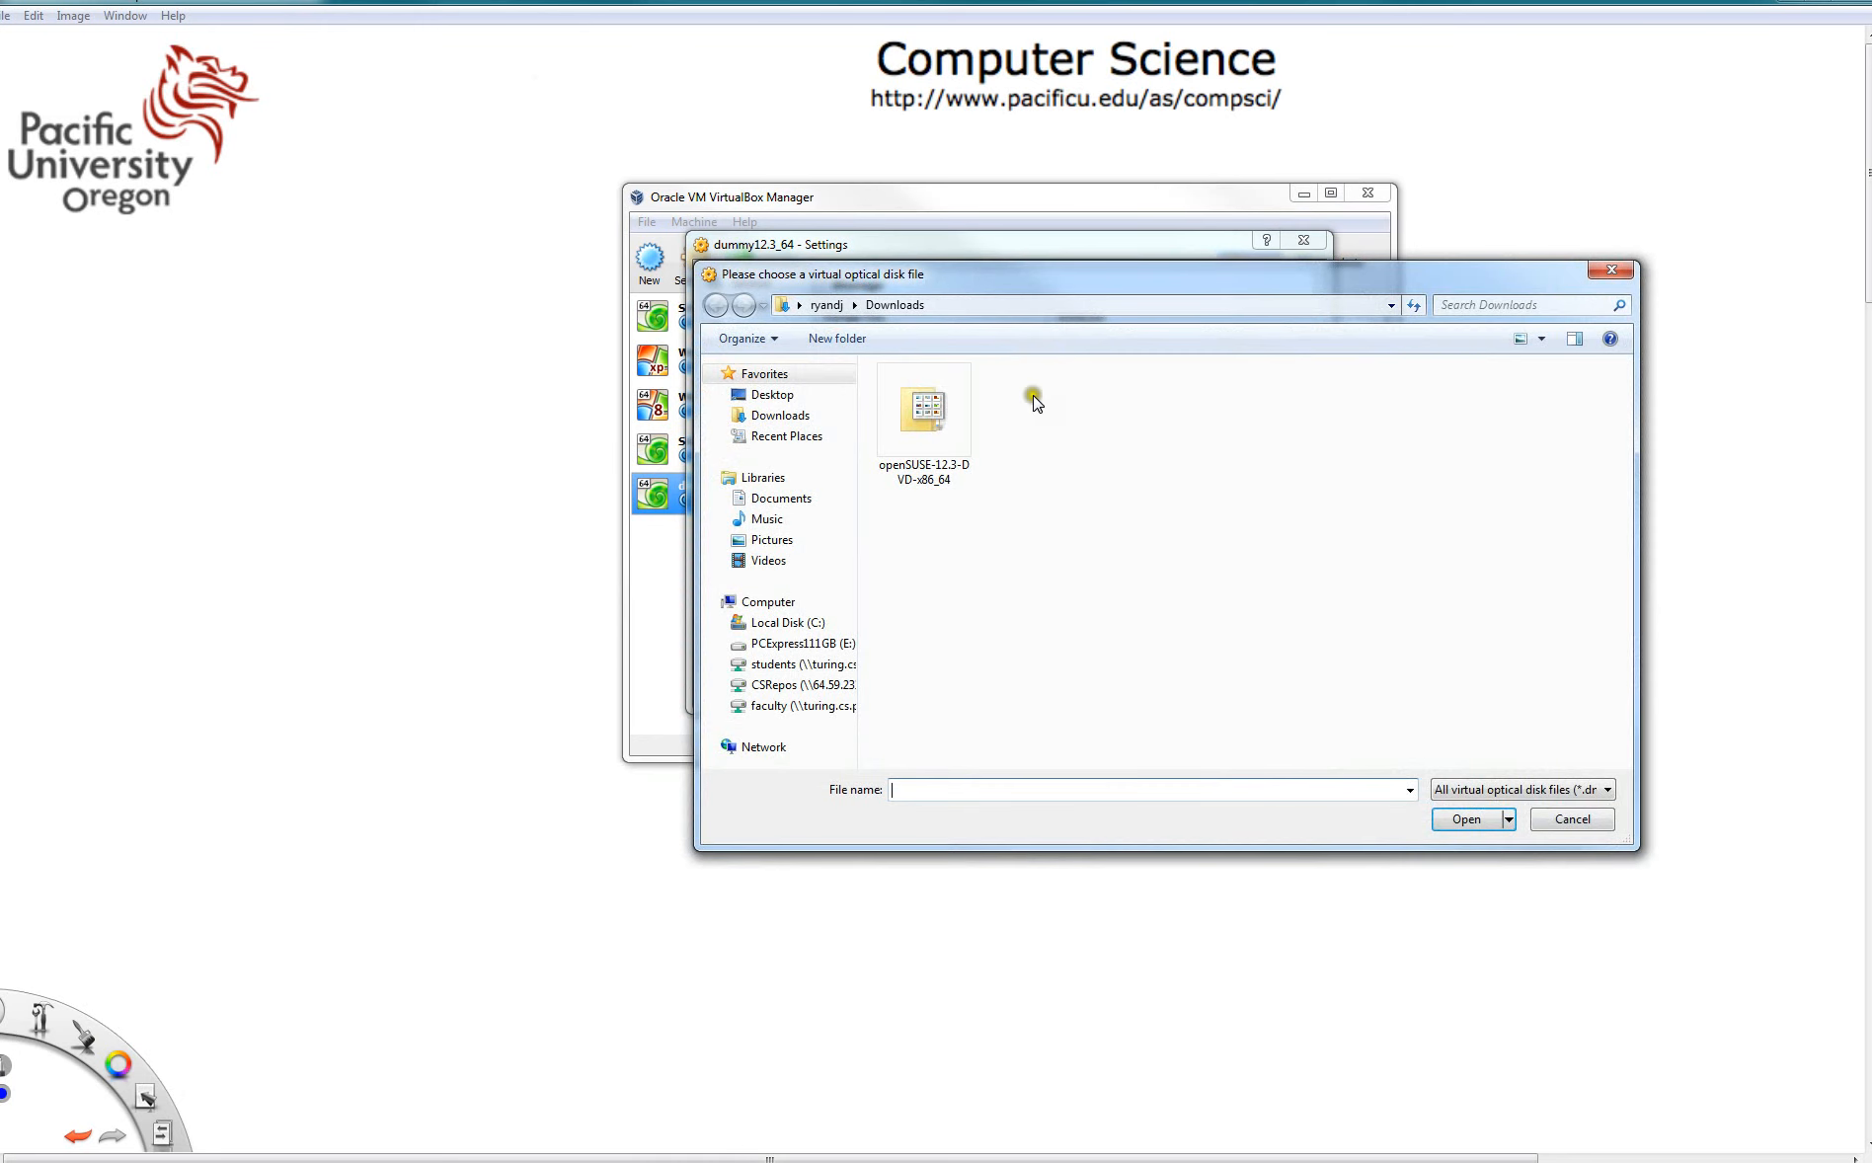
click(924, 409)
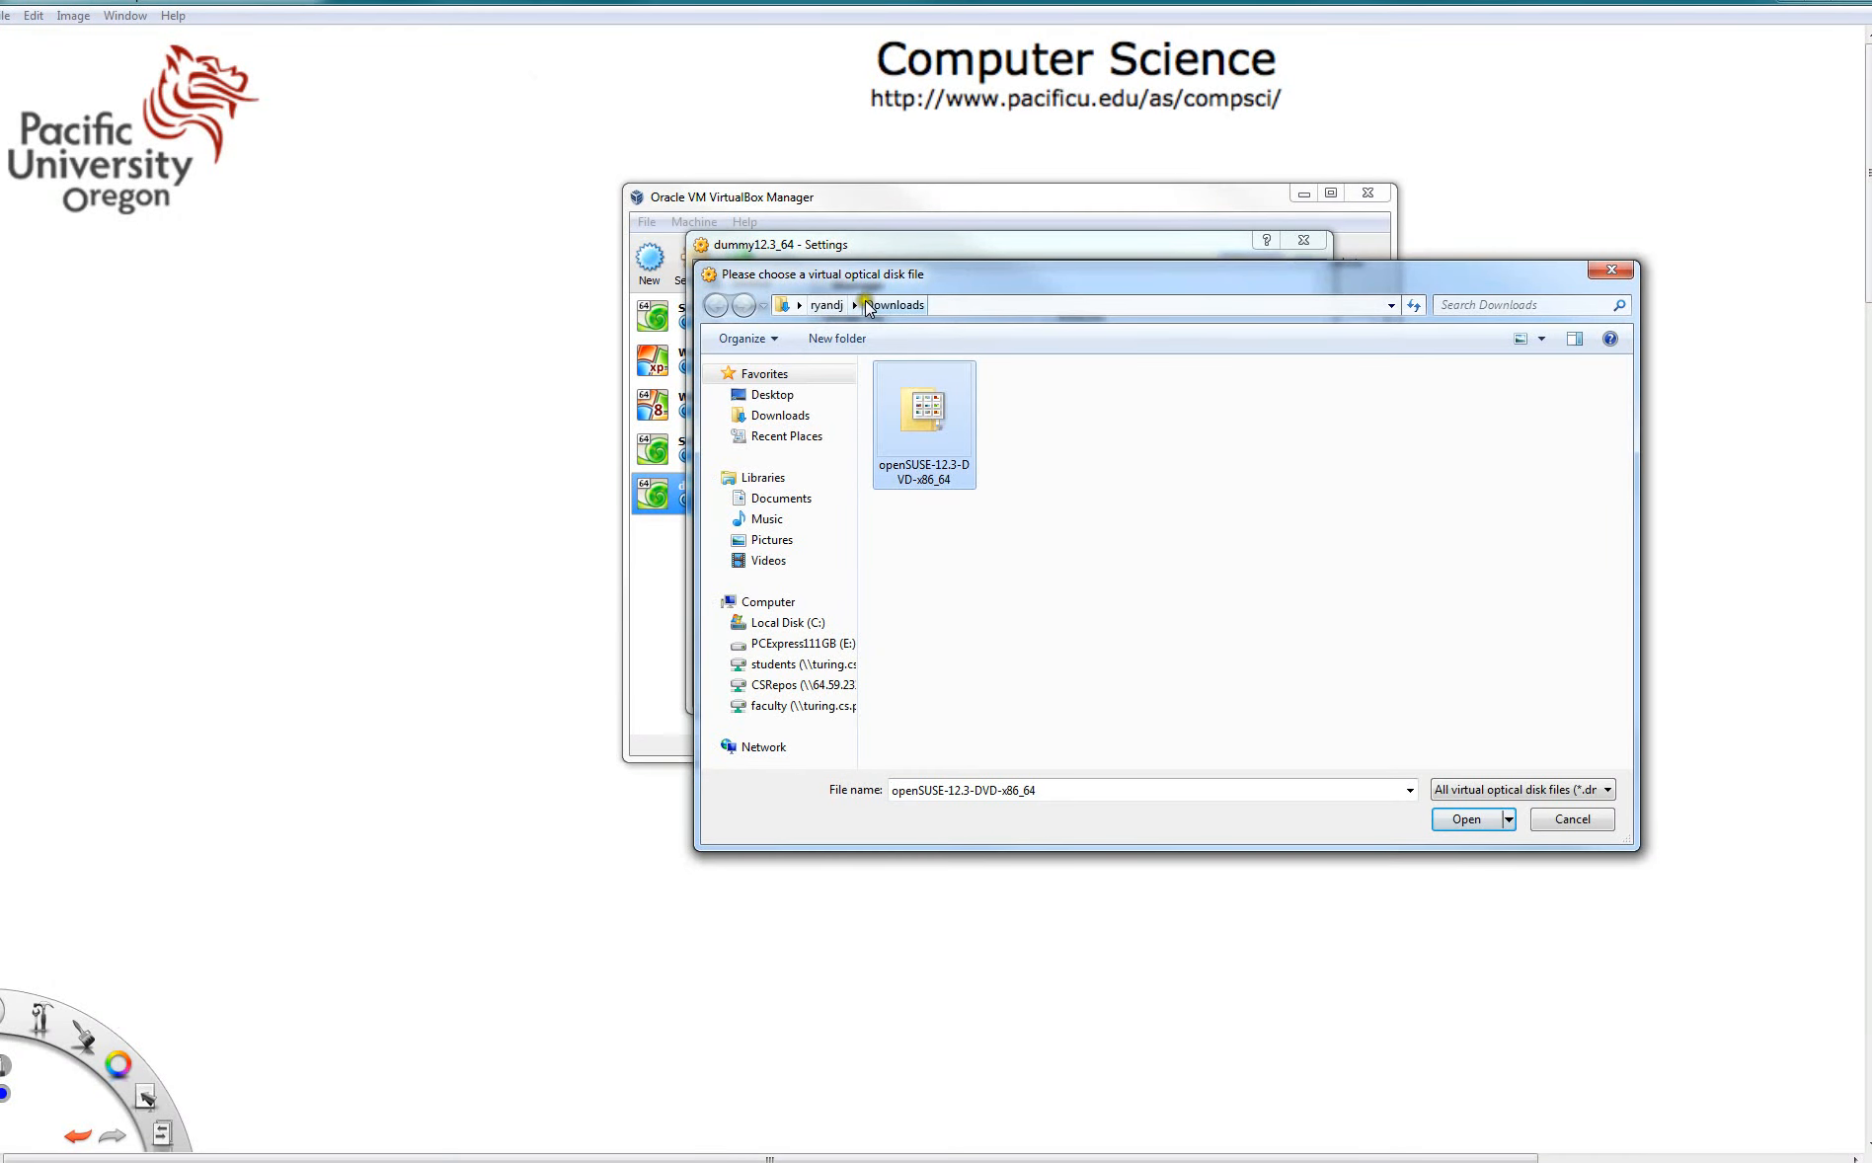
click(1467, 820)
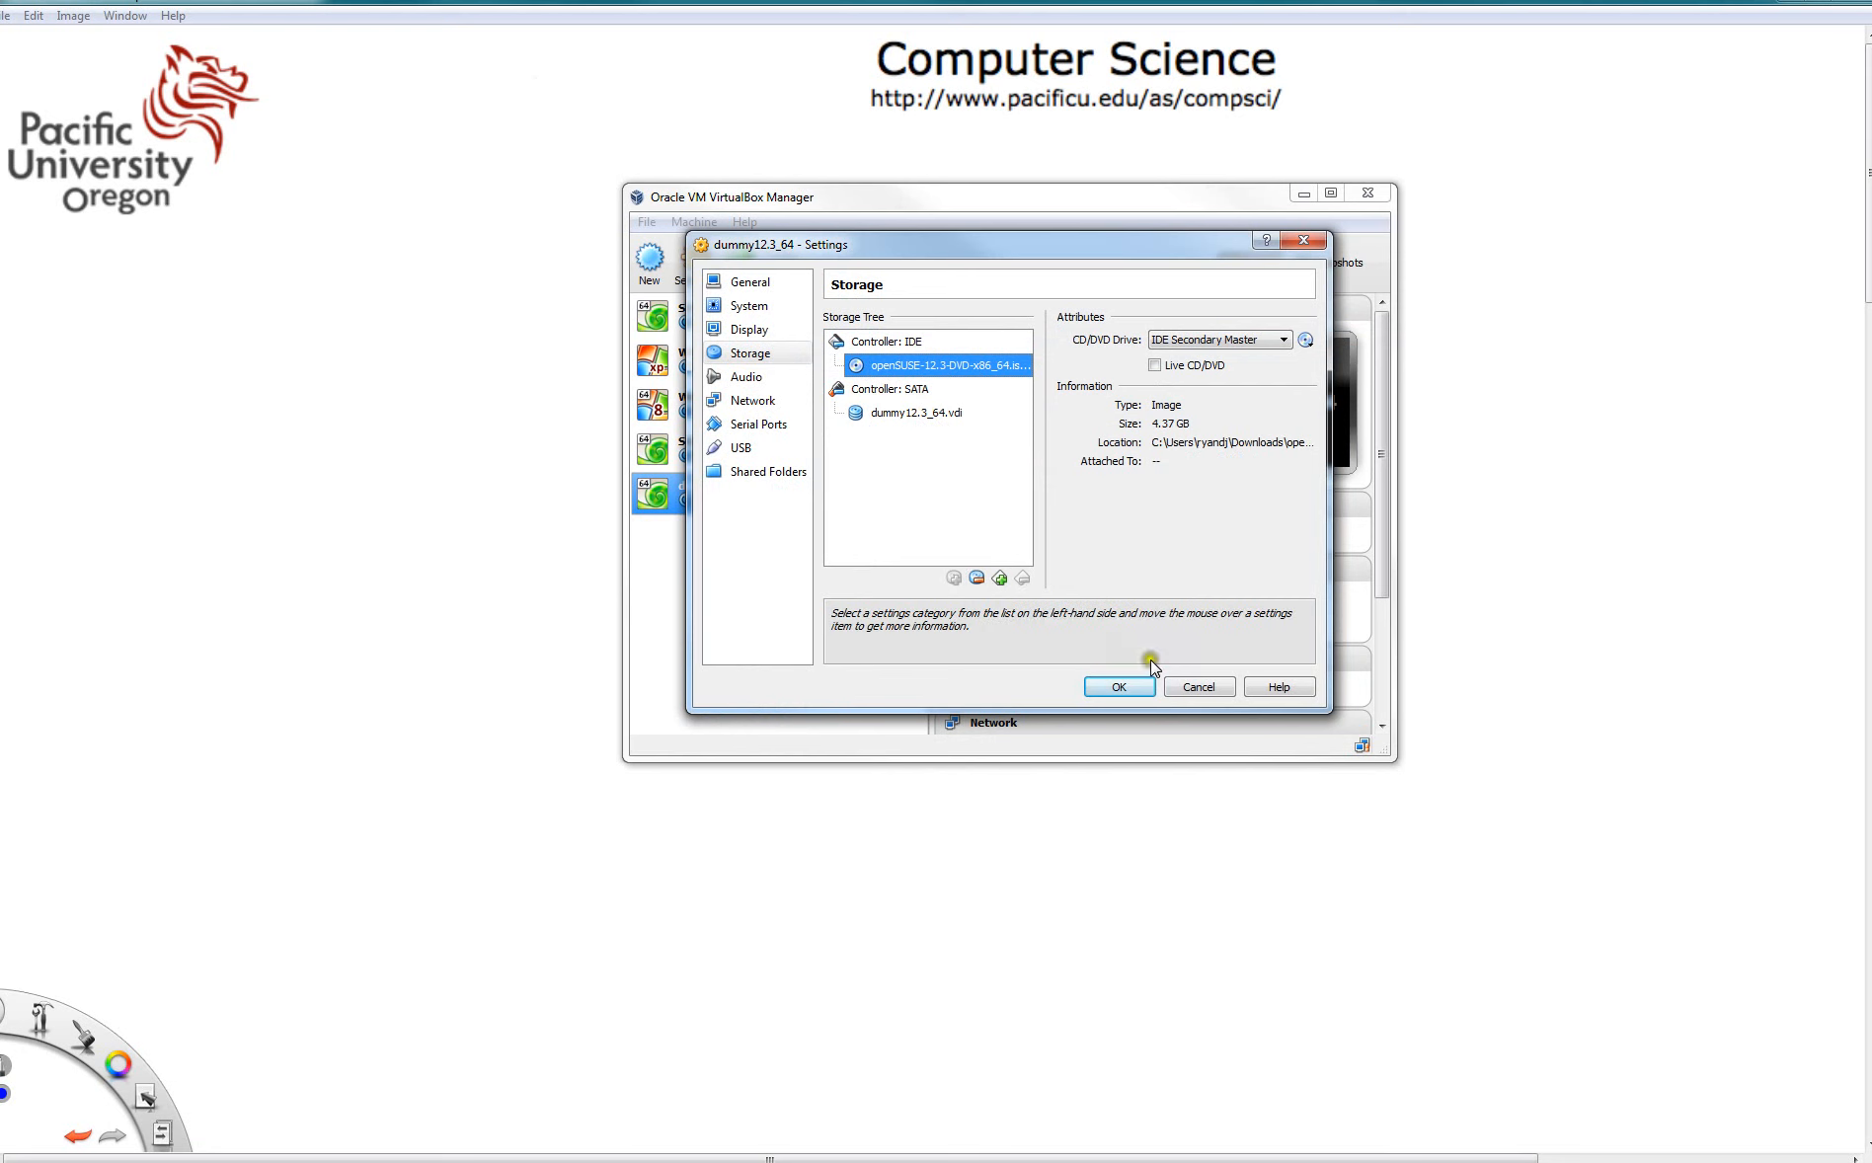
click(1117, 688)
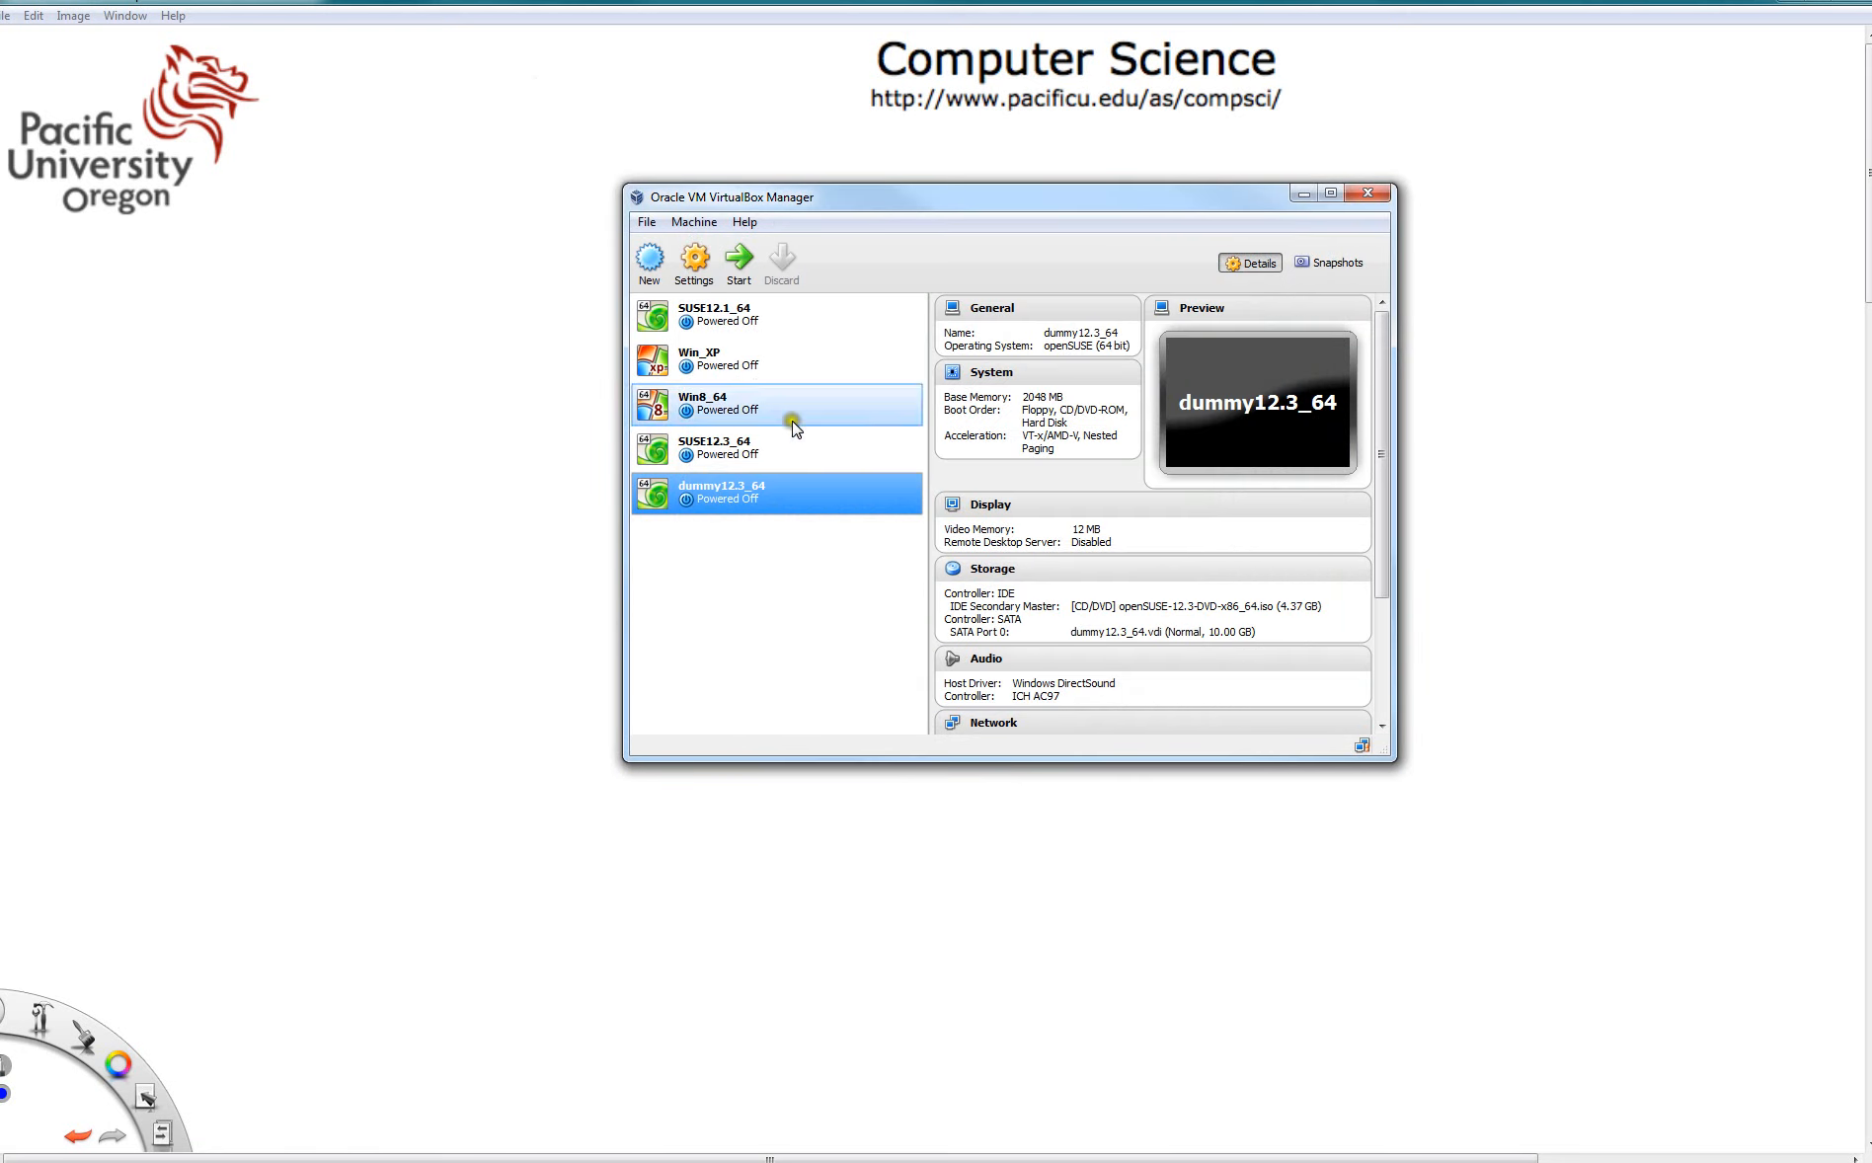
- Start the dummy12.3_64 virtual machine and boot the Installation entry from the openSUSE installer menu
click(740, 261)
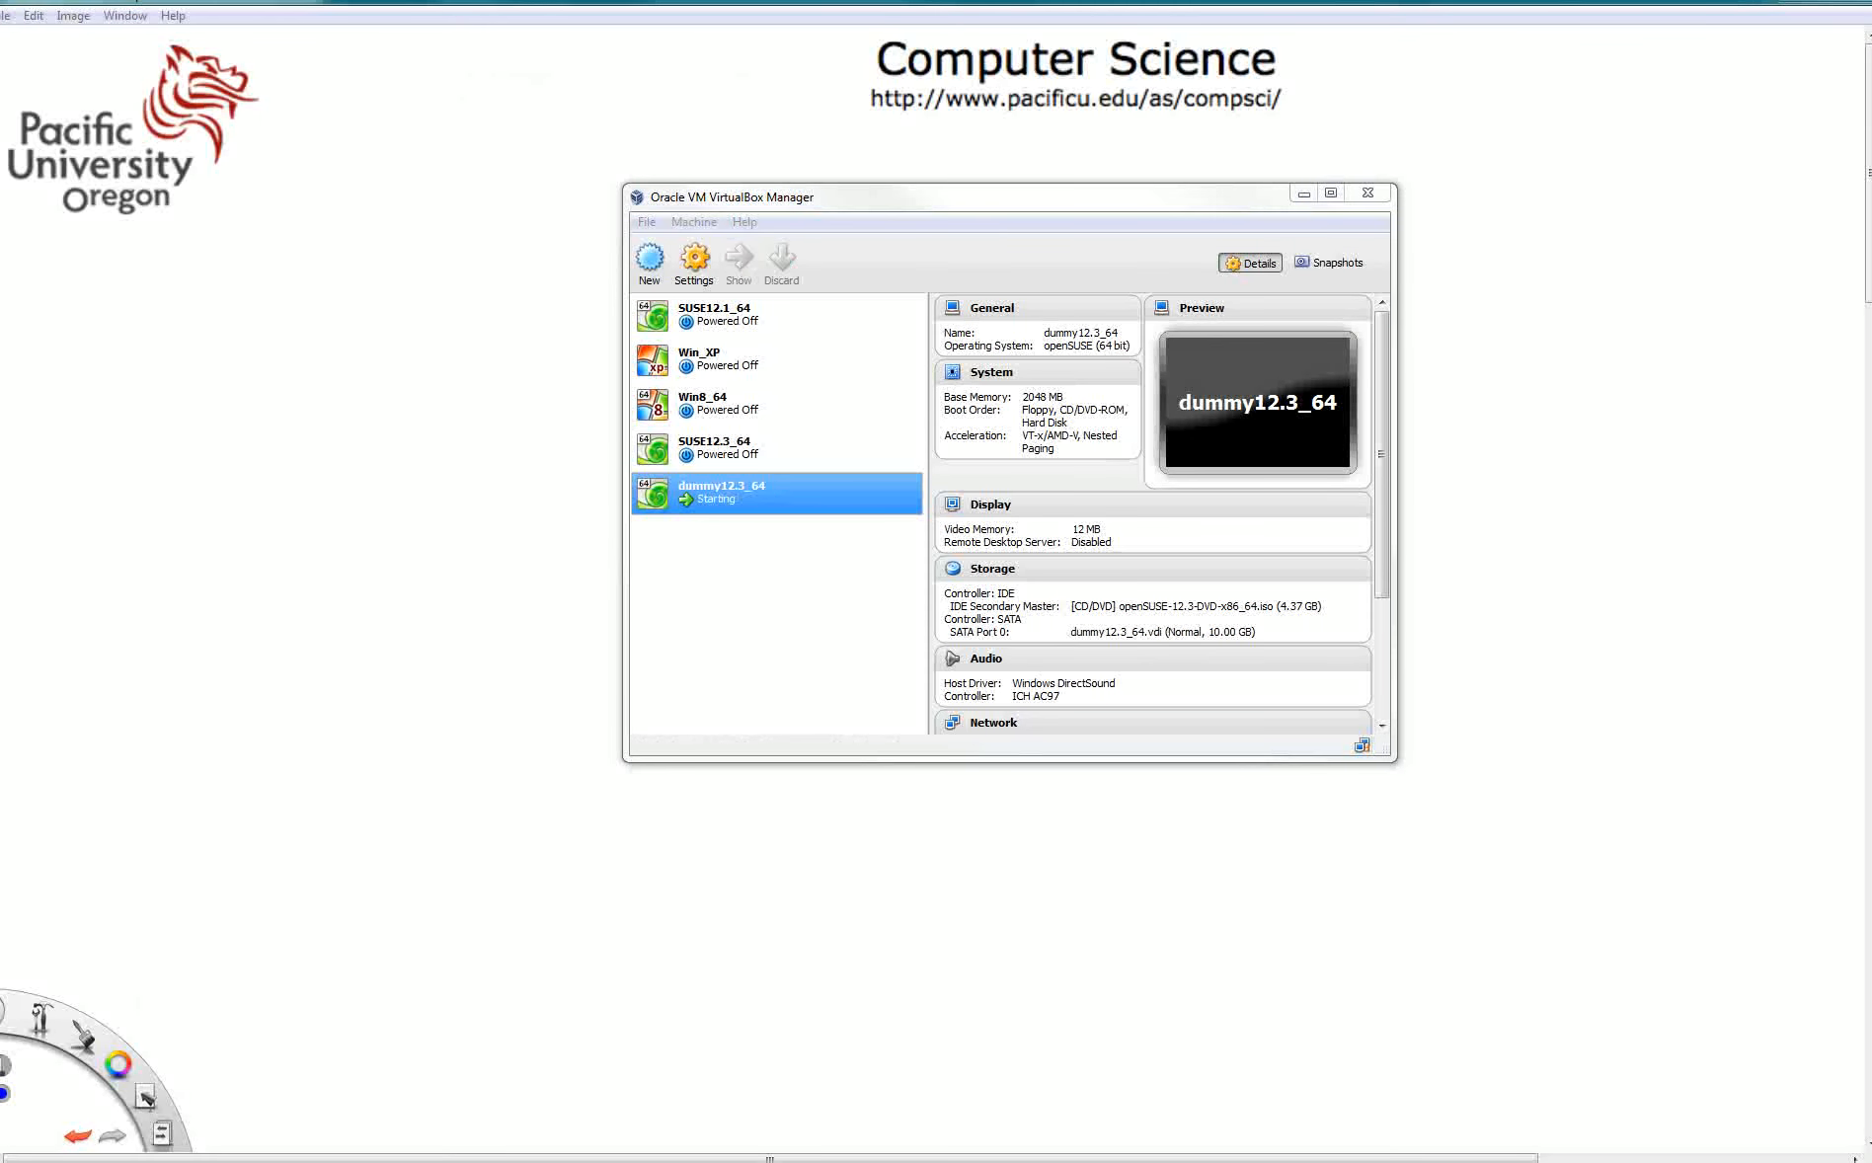
drag(377, 301, 939, 278)
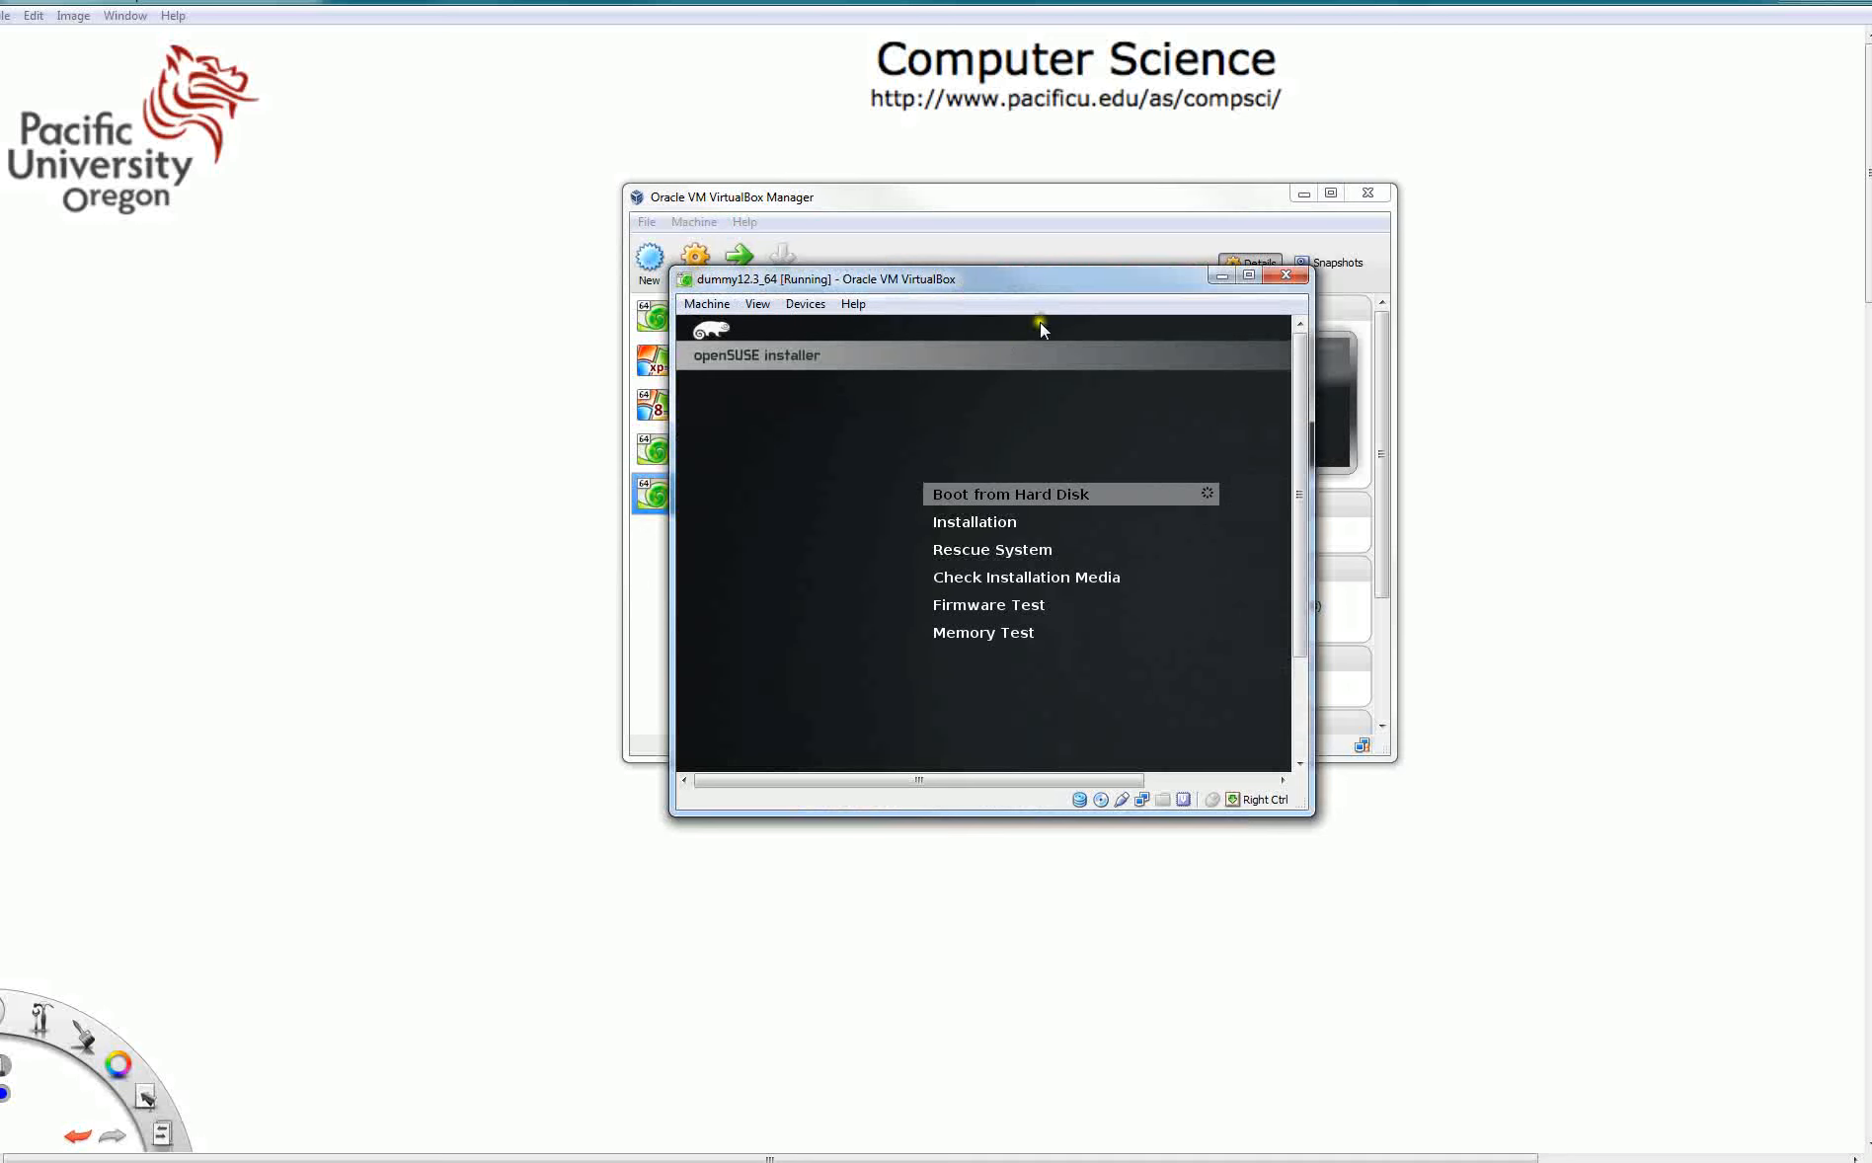
key(Down)
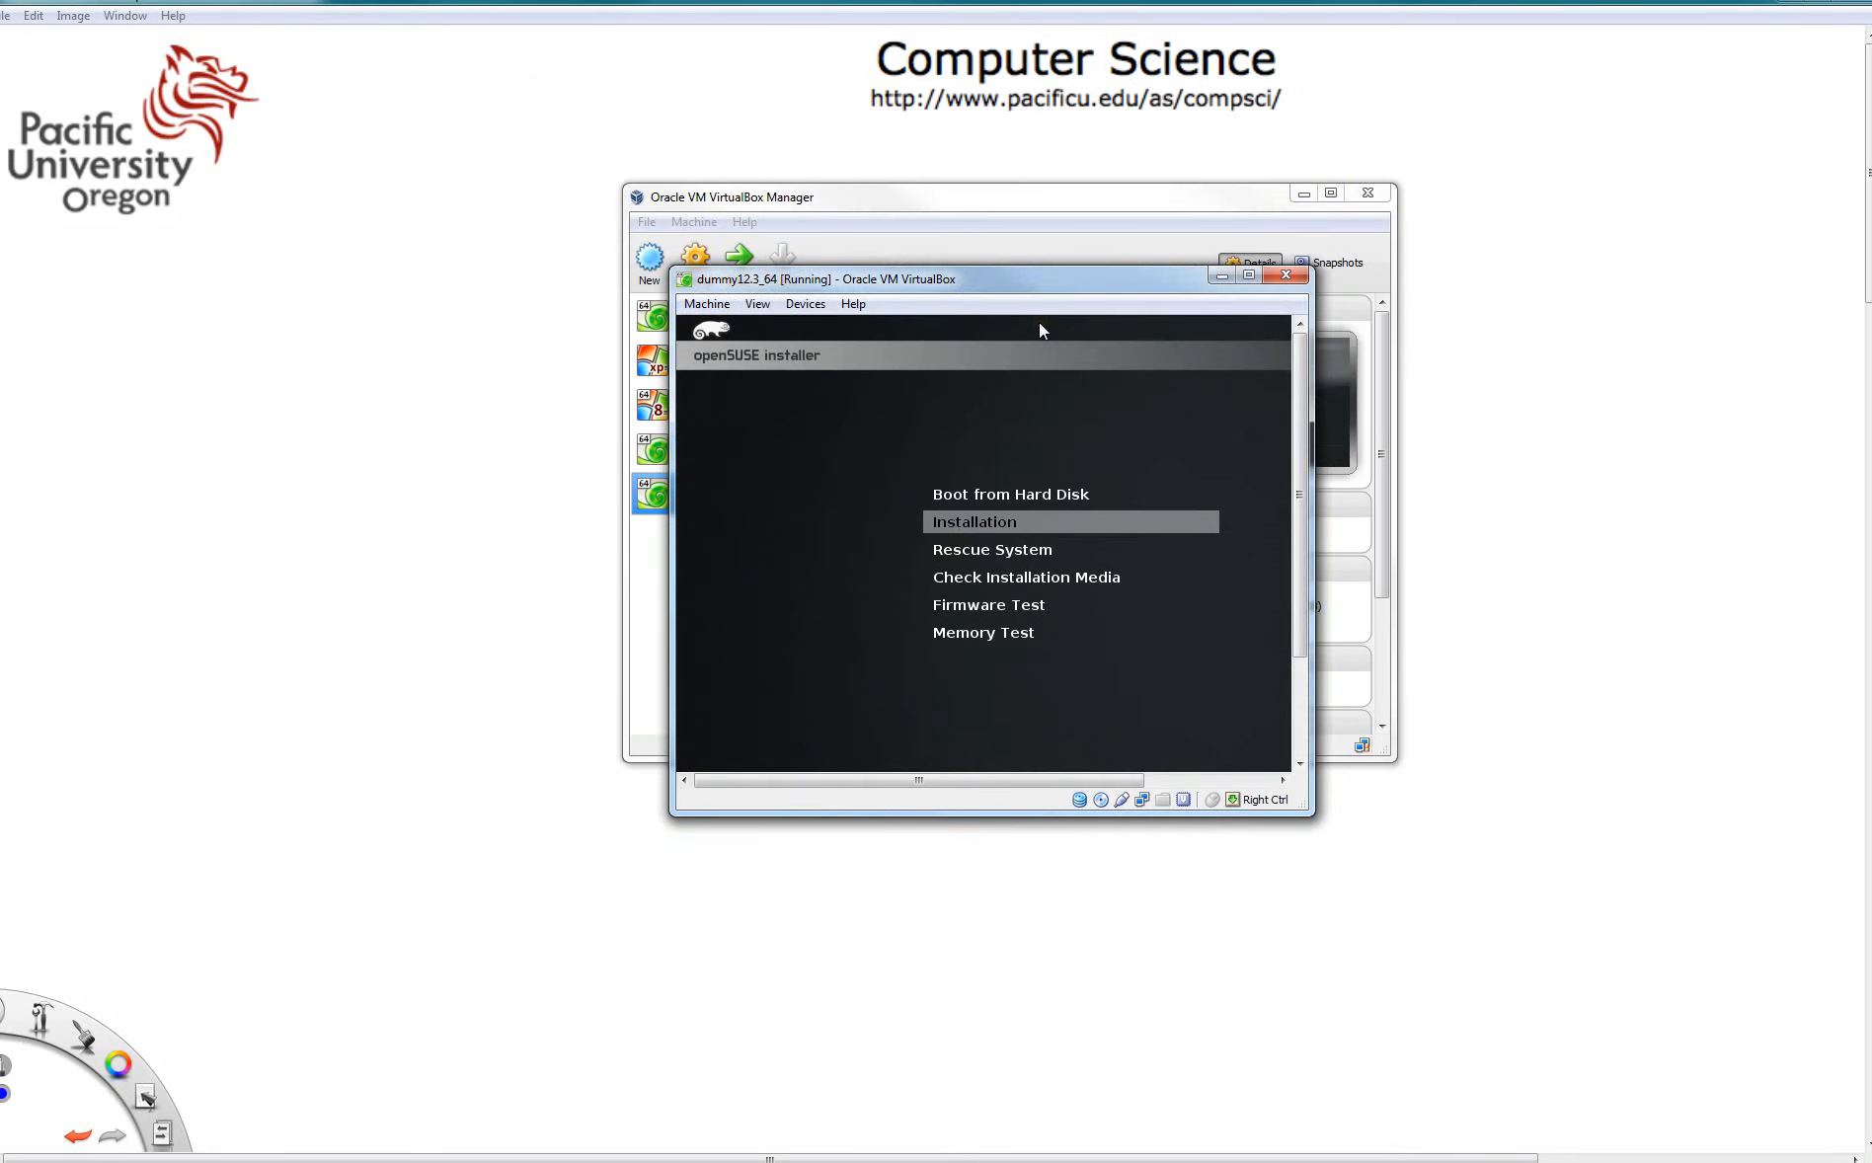
key(Return)
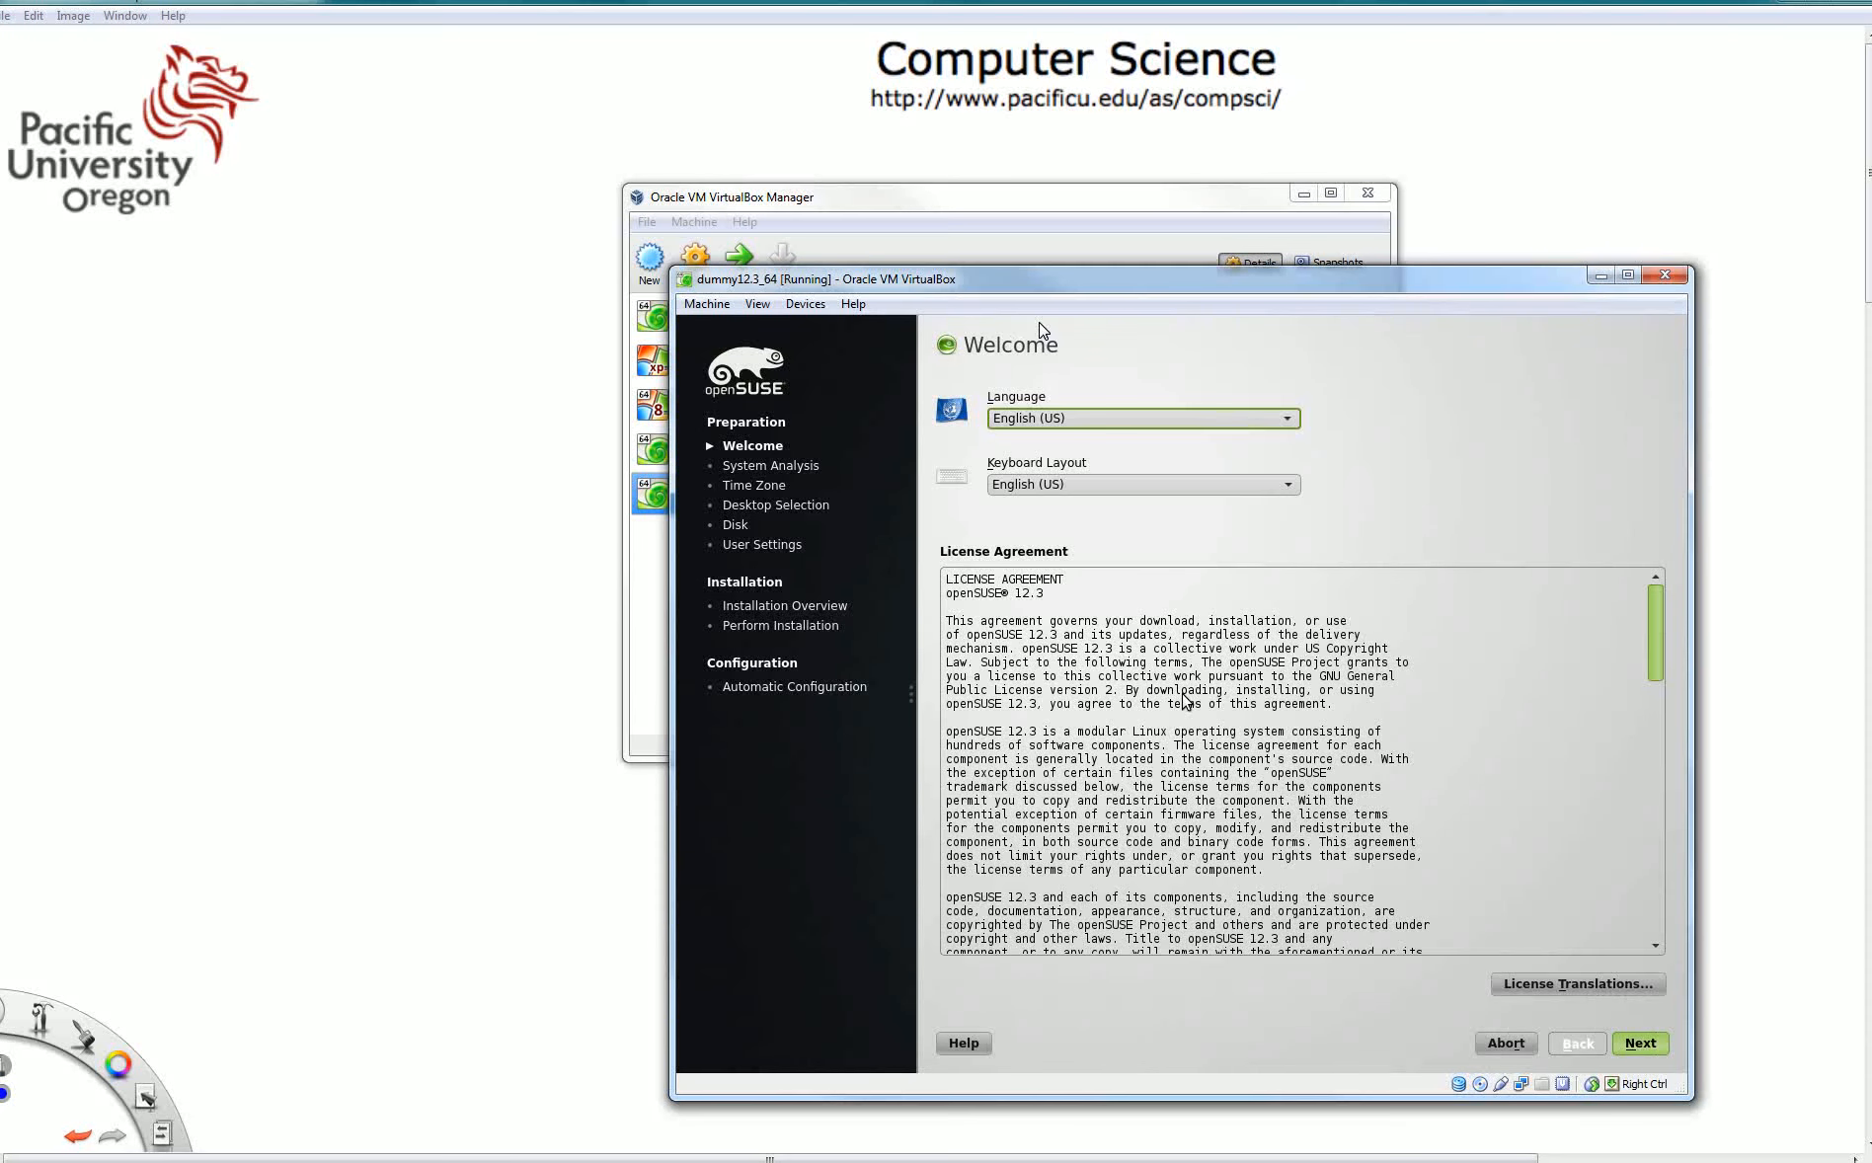
- Continue past the Welcome screen with English (US) and the Installation Mode with New Installation
drag(1104, 280, 913, 172)
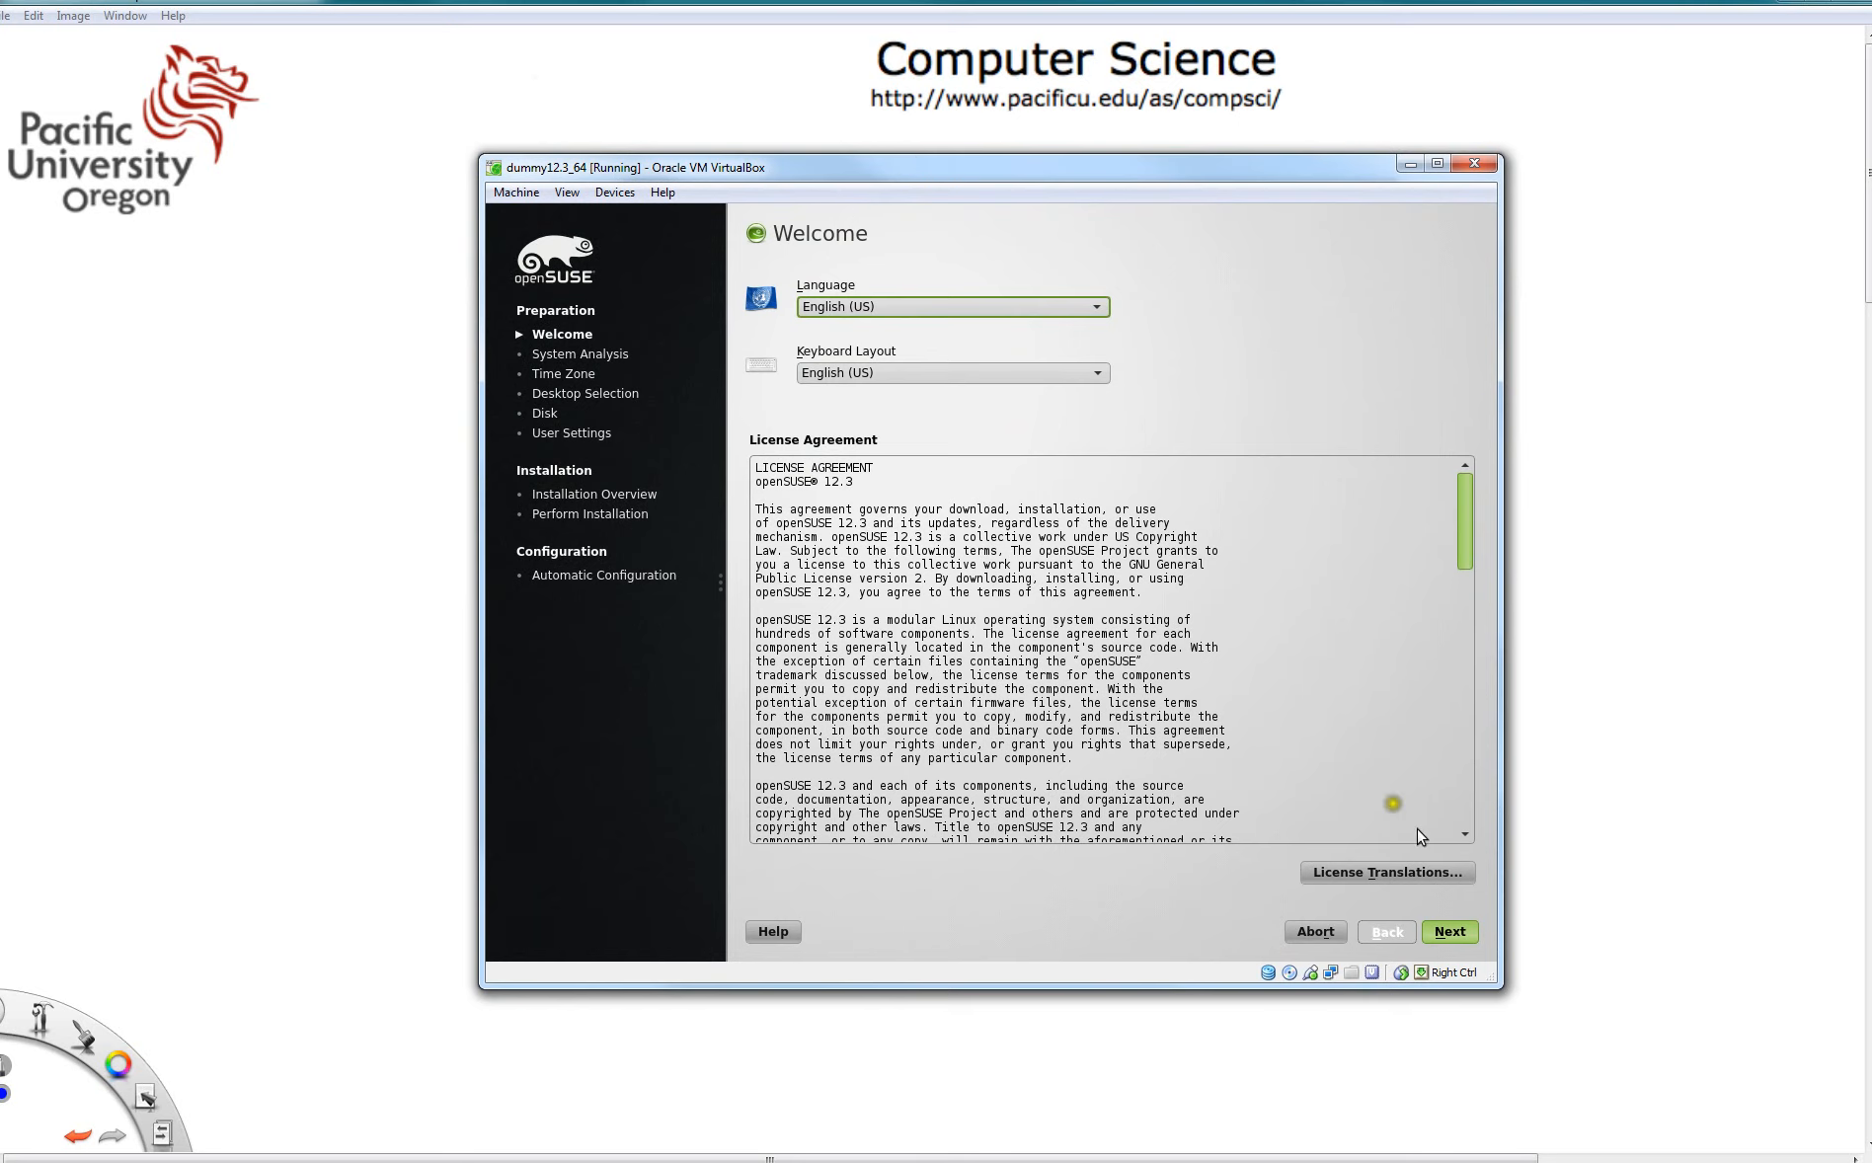
click(1449, 932)
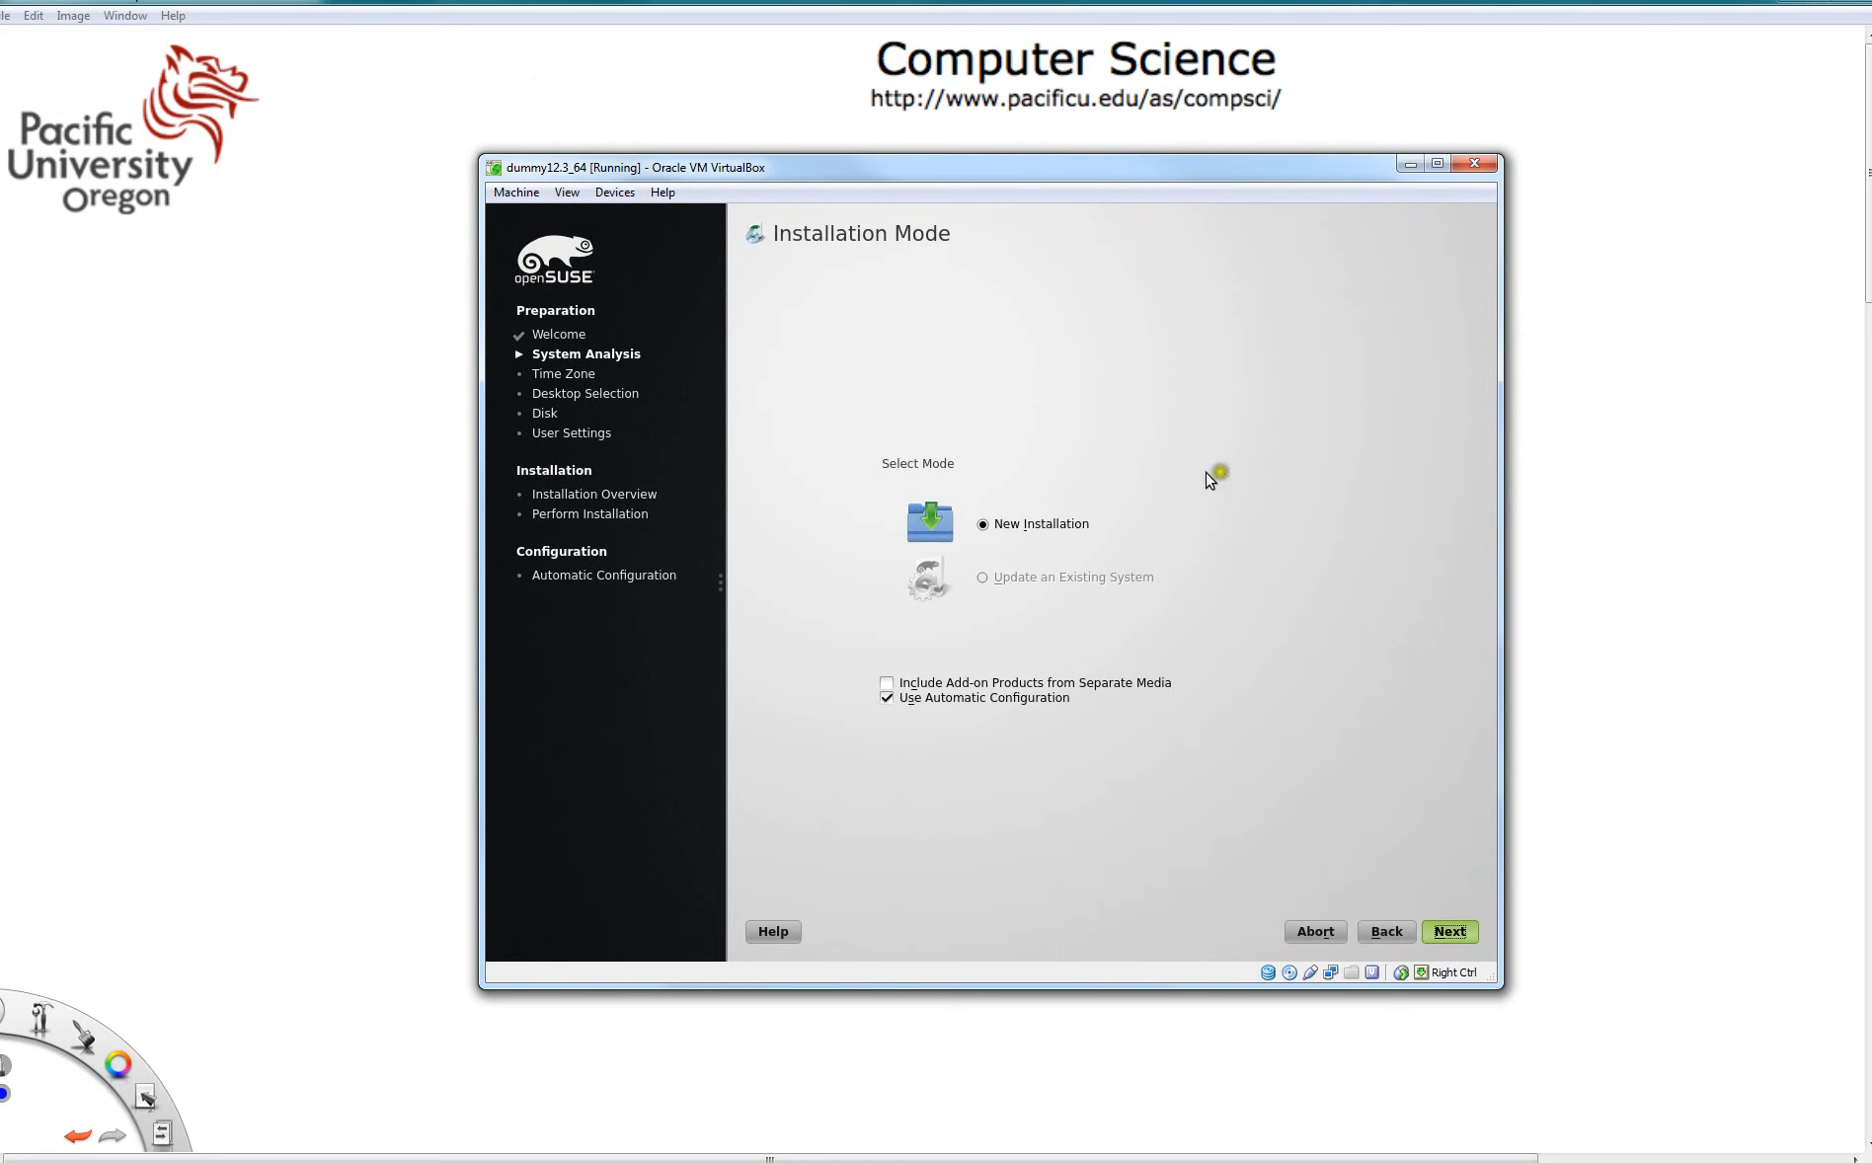
click(1462, 935)
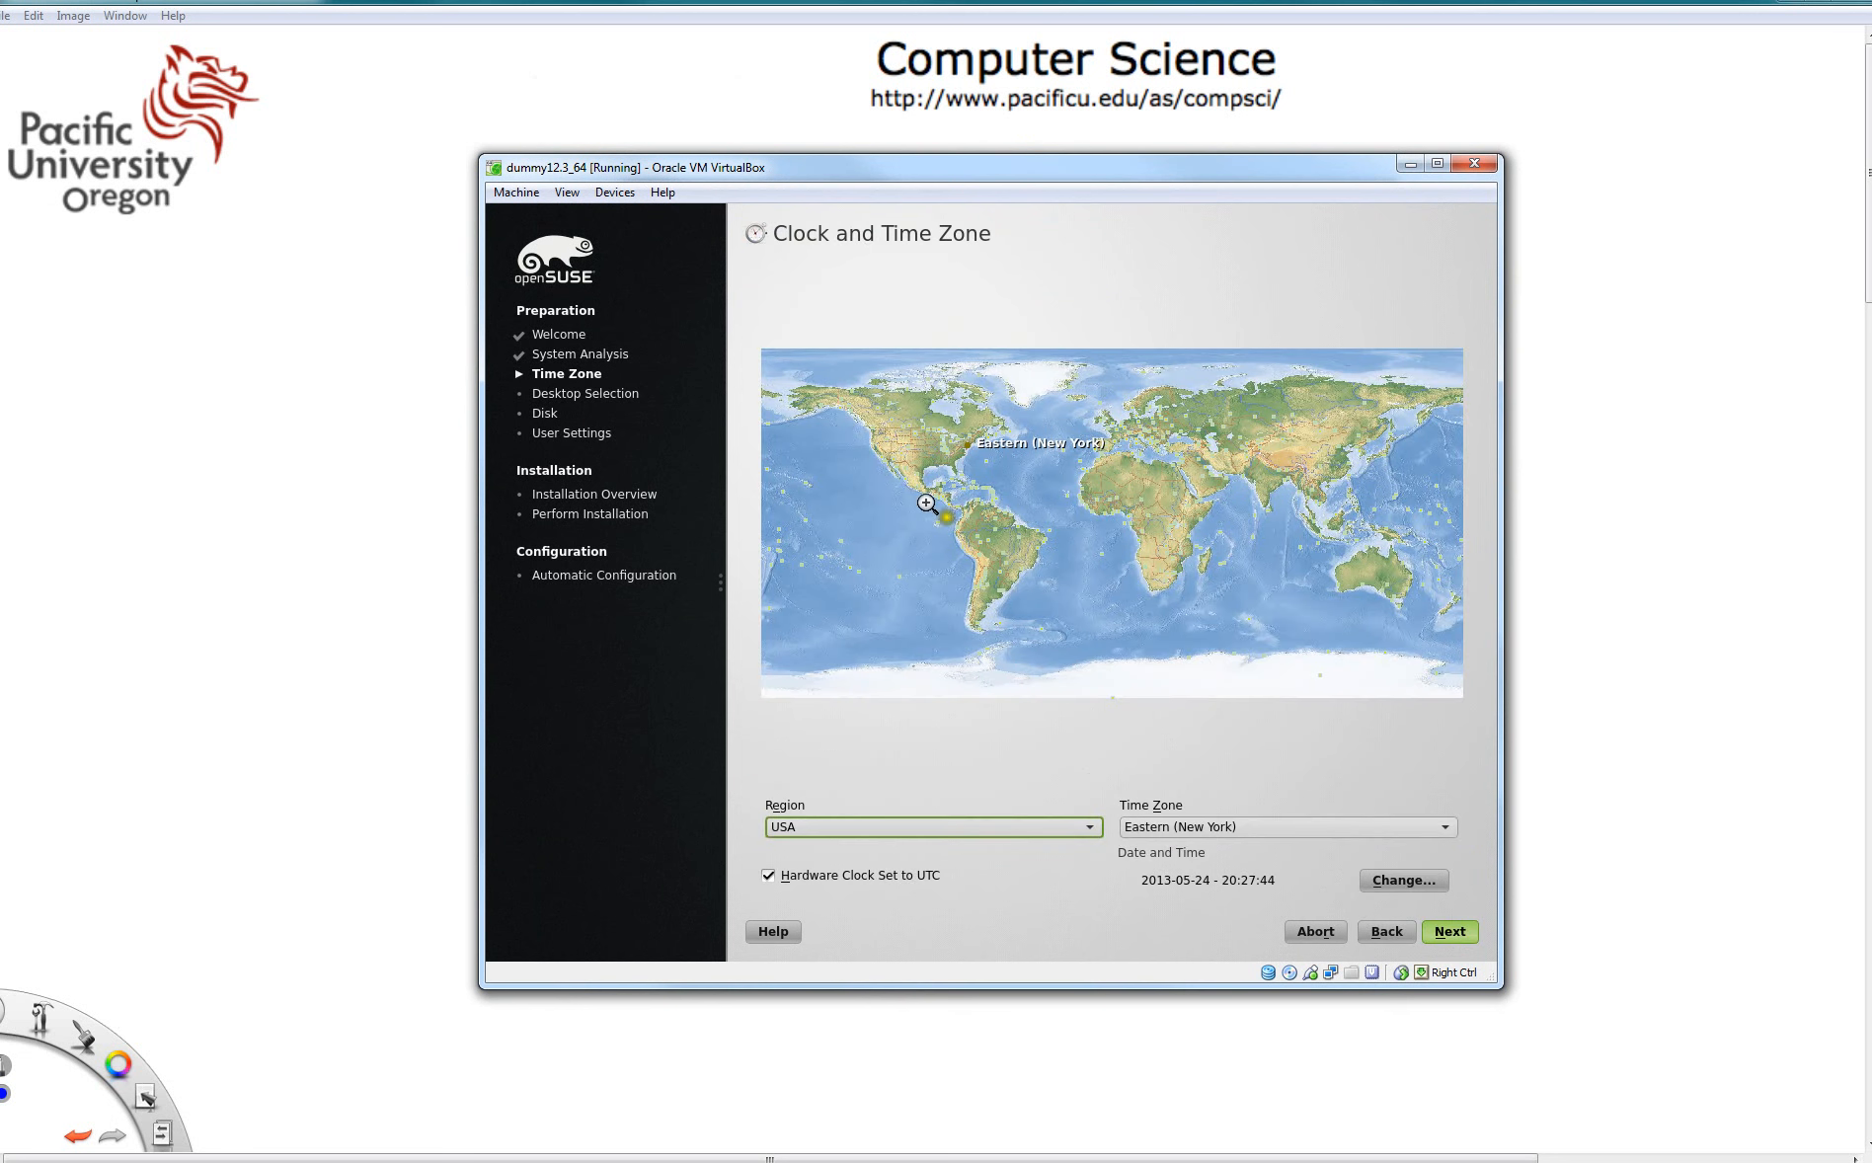
- Set the time zone to Pacific (Los Angeles) on the map and continue
click(880, 450)
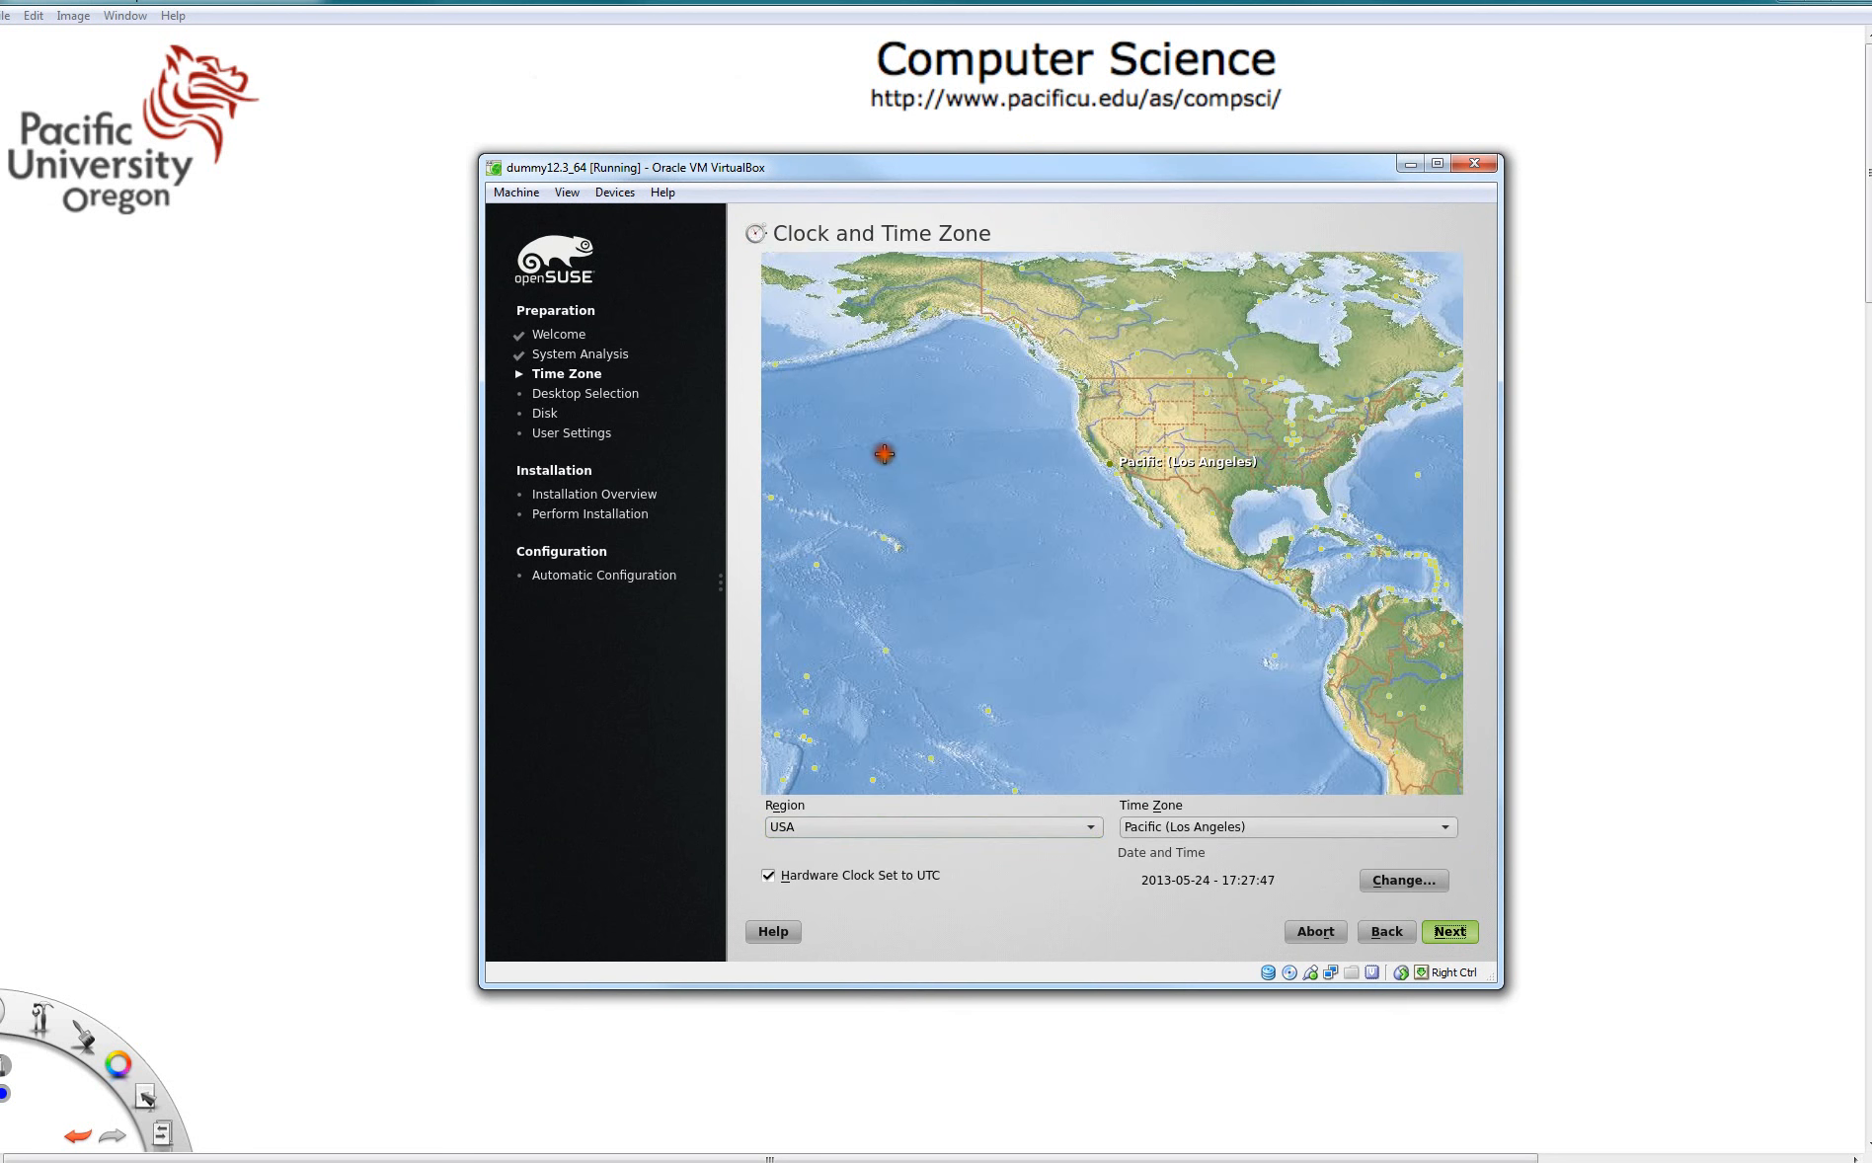
click(1442, 935)
click(1452, 939)
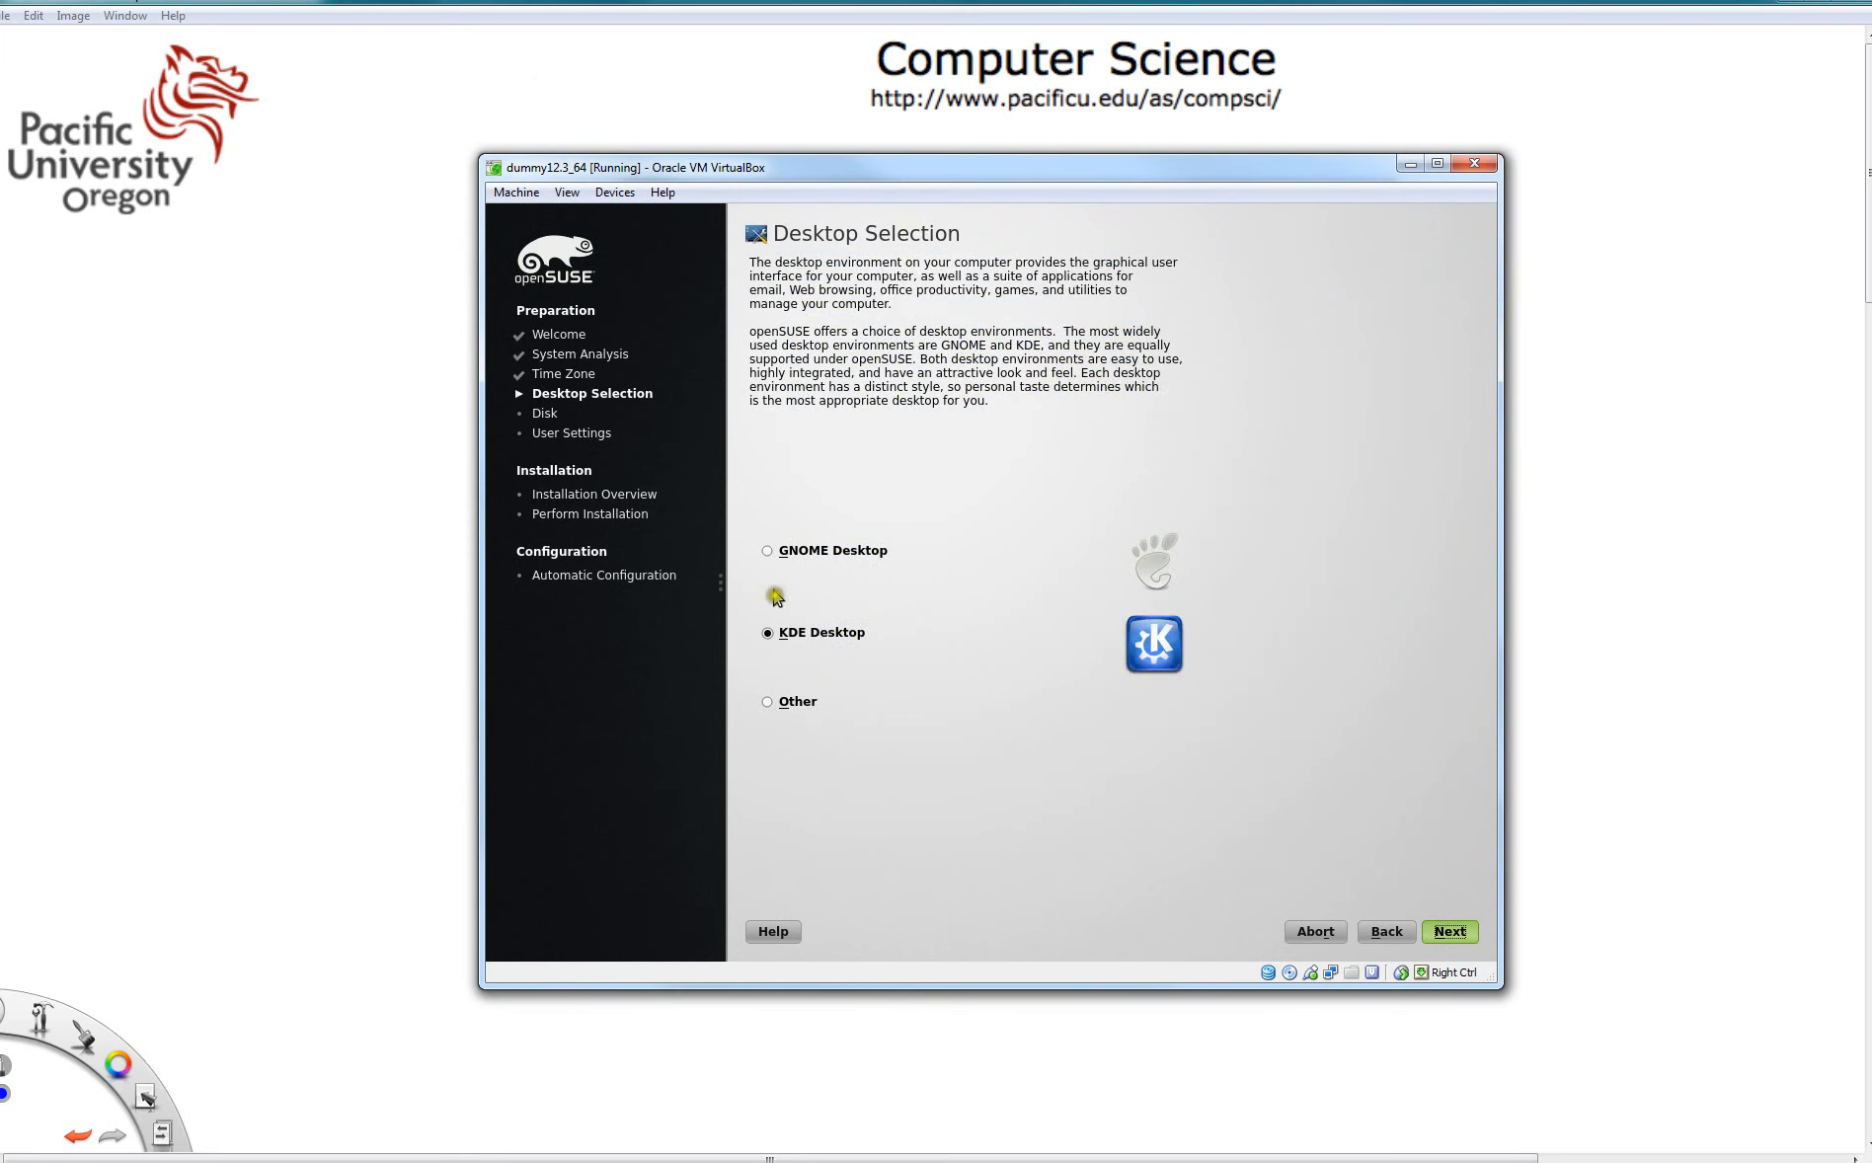
- Choose XFCE Desktop under Other for the desktop and accept the suggested partitioning
click(768, 703)
click(815, 696)
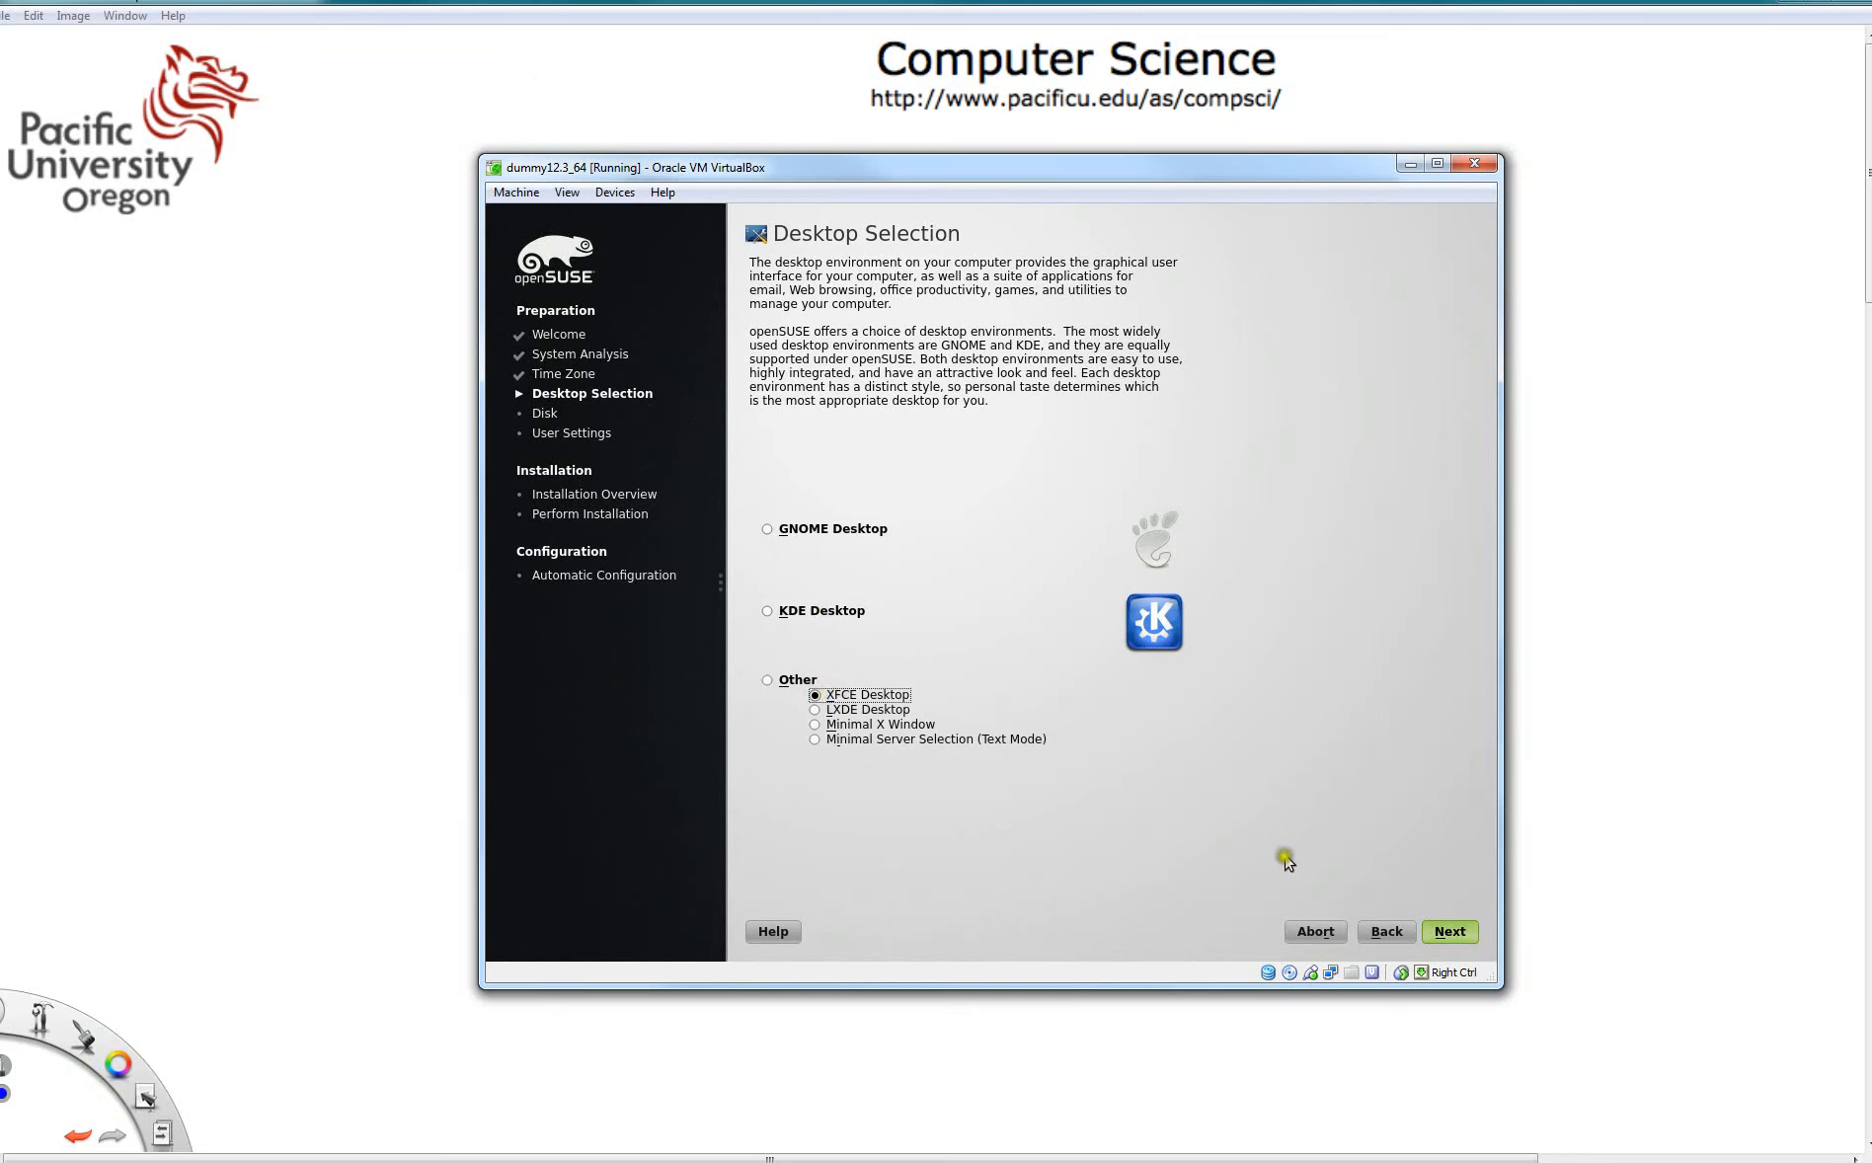
click(1452, 933)
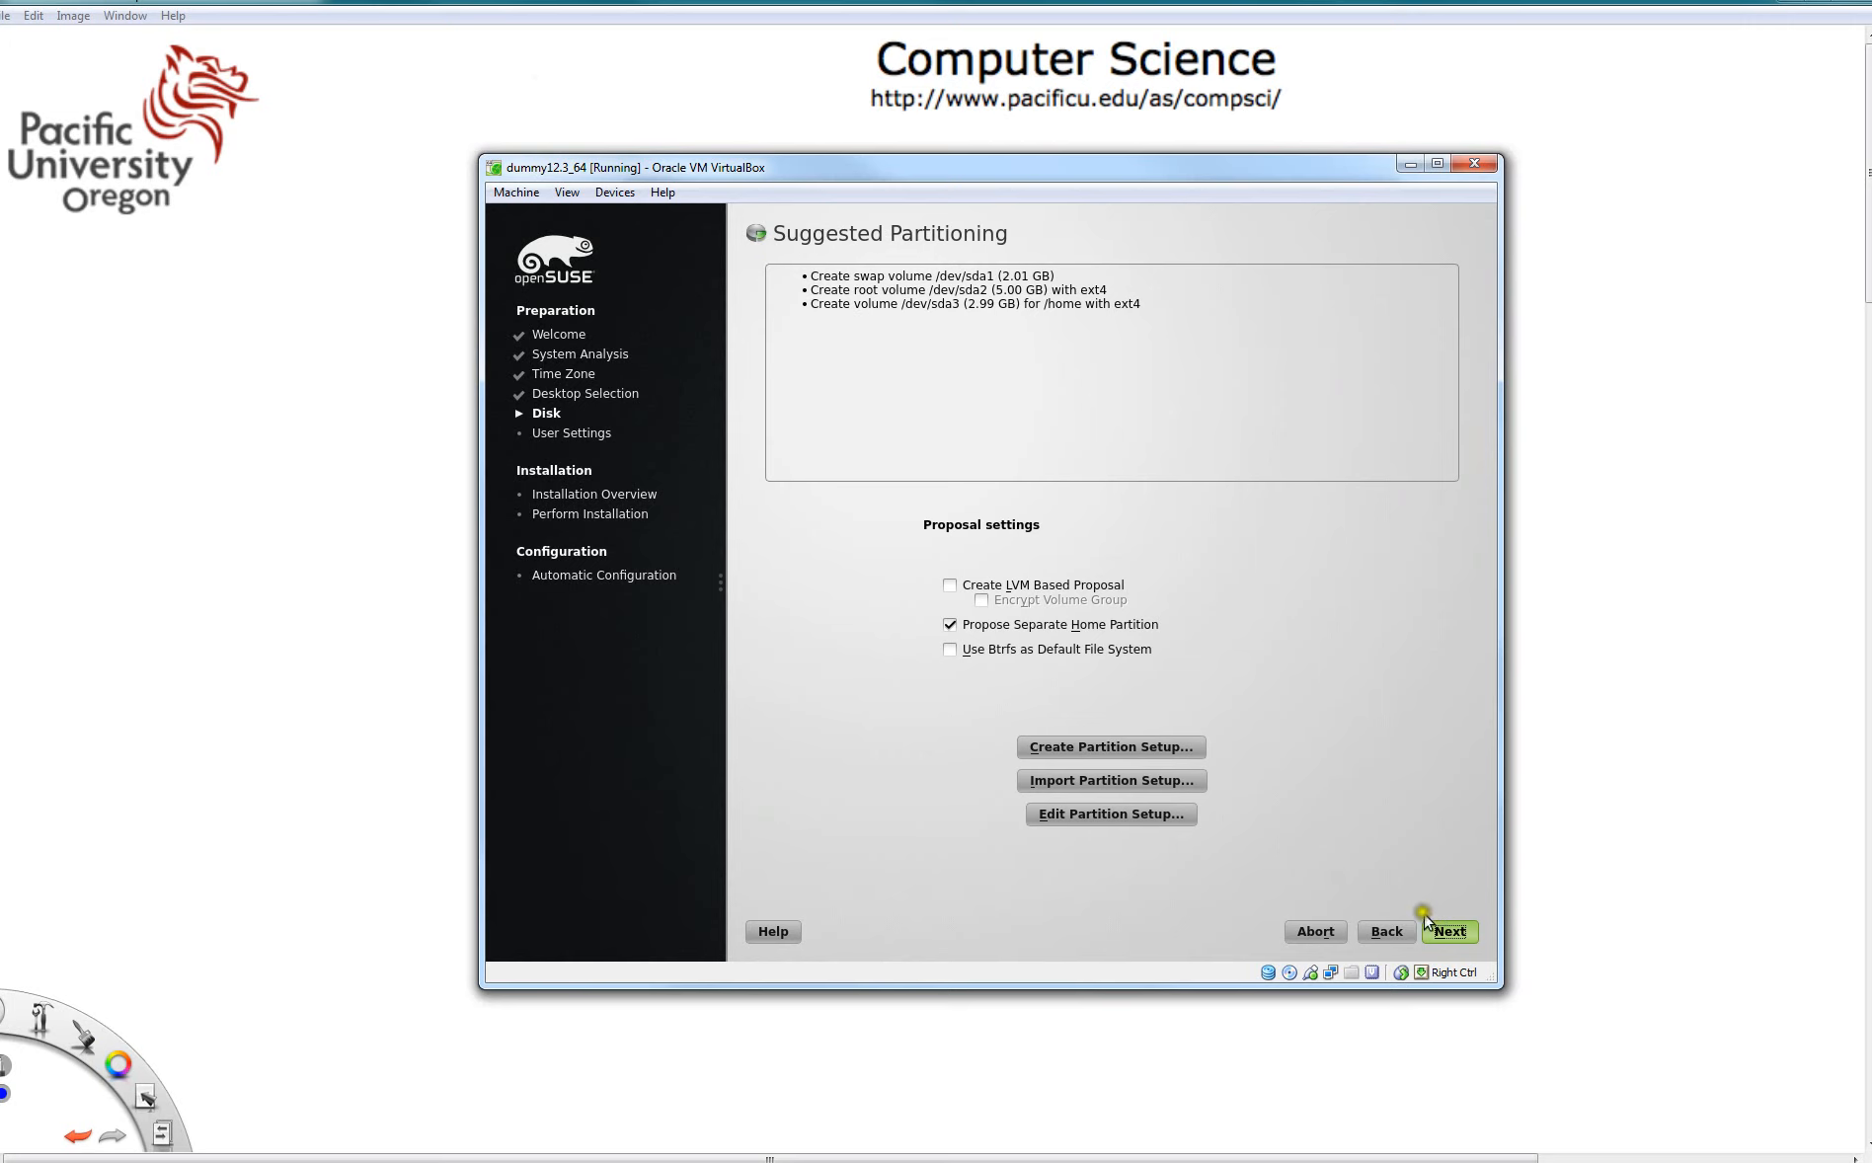
click(1451, 938)
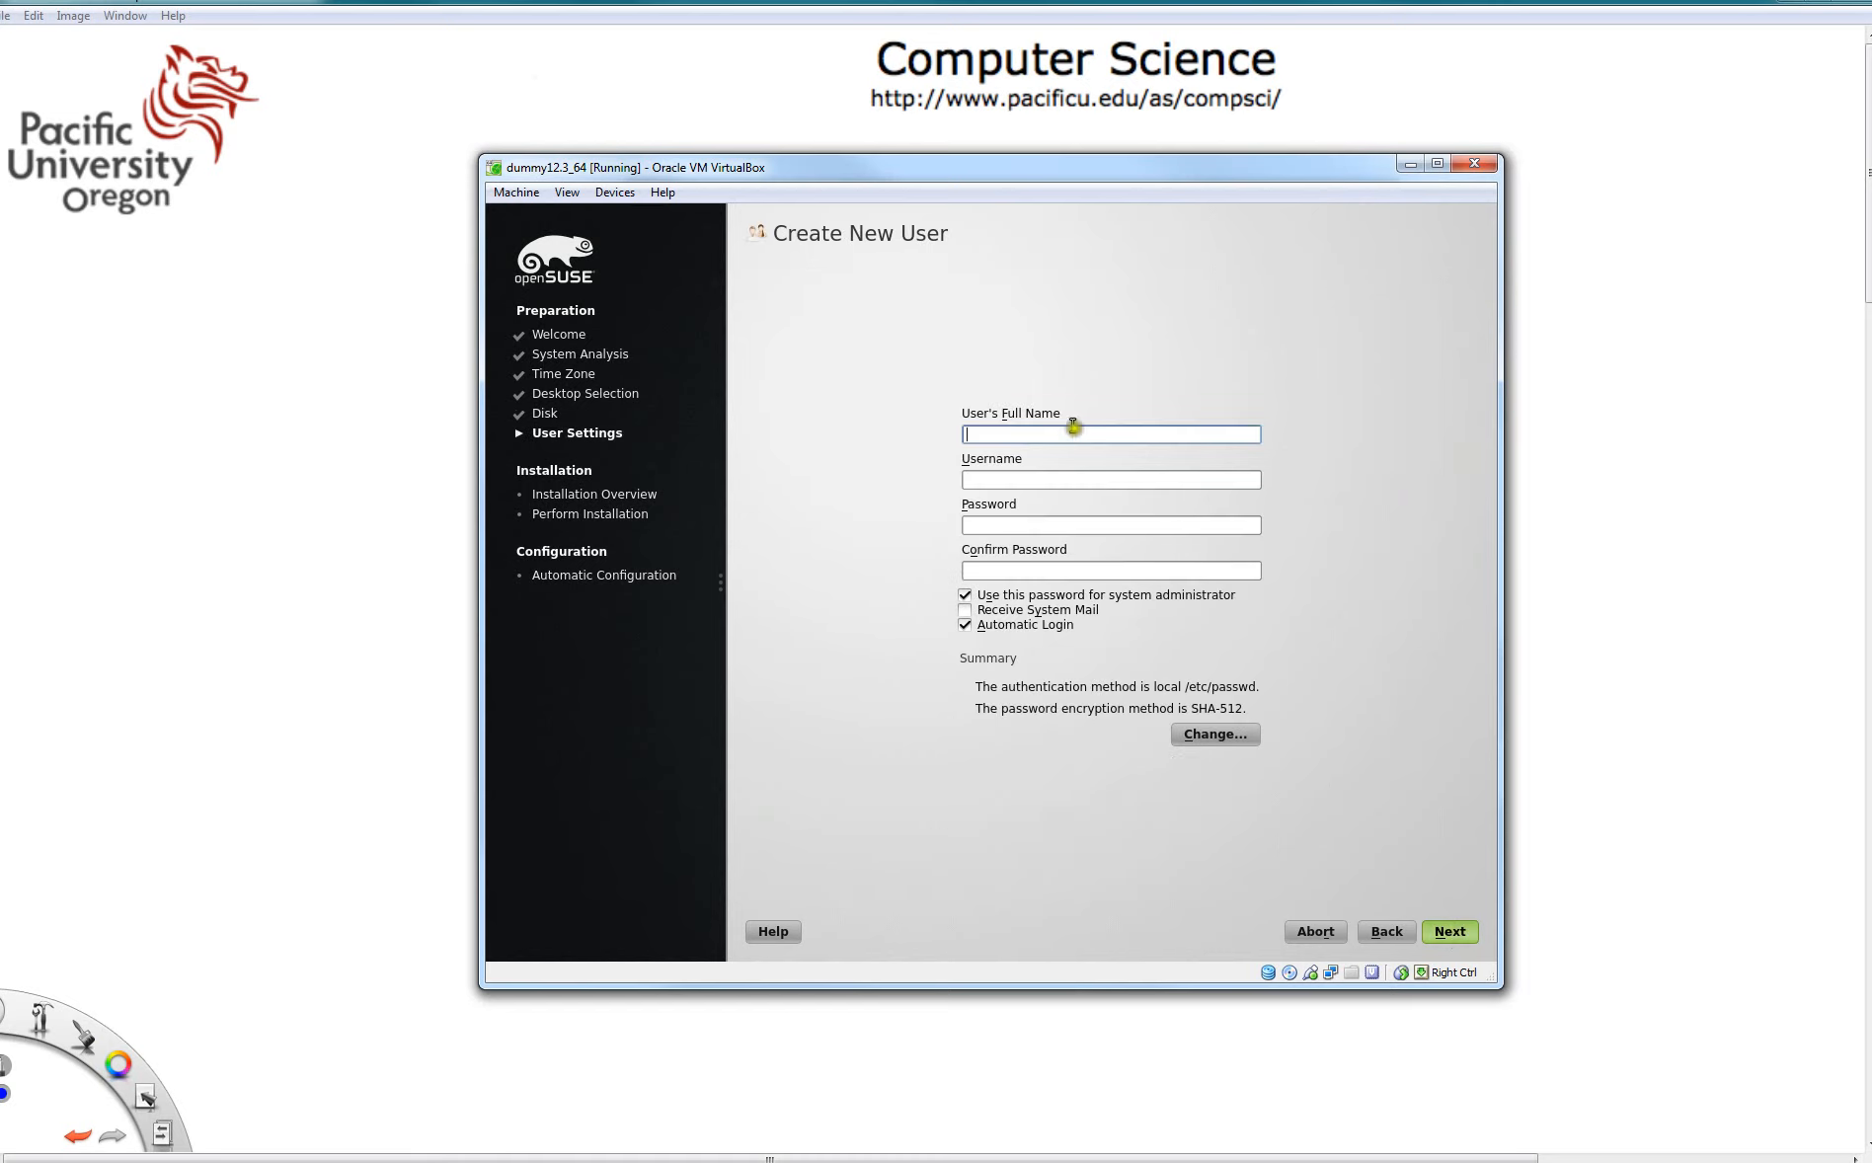
- Create a new user by entering the full name, username and password twice, accepting the simple-password warning
click(1068, 431)
click(997, 481)
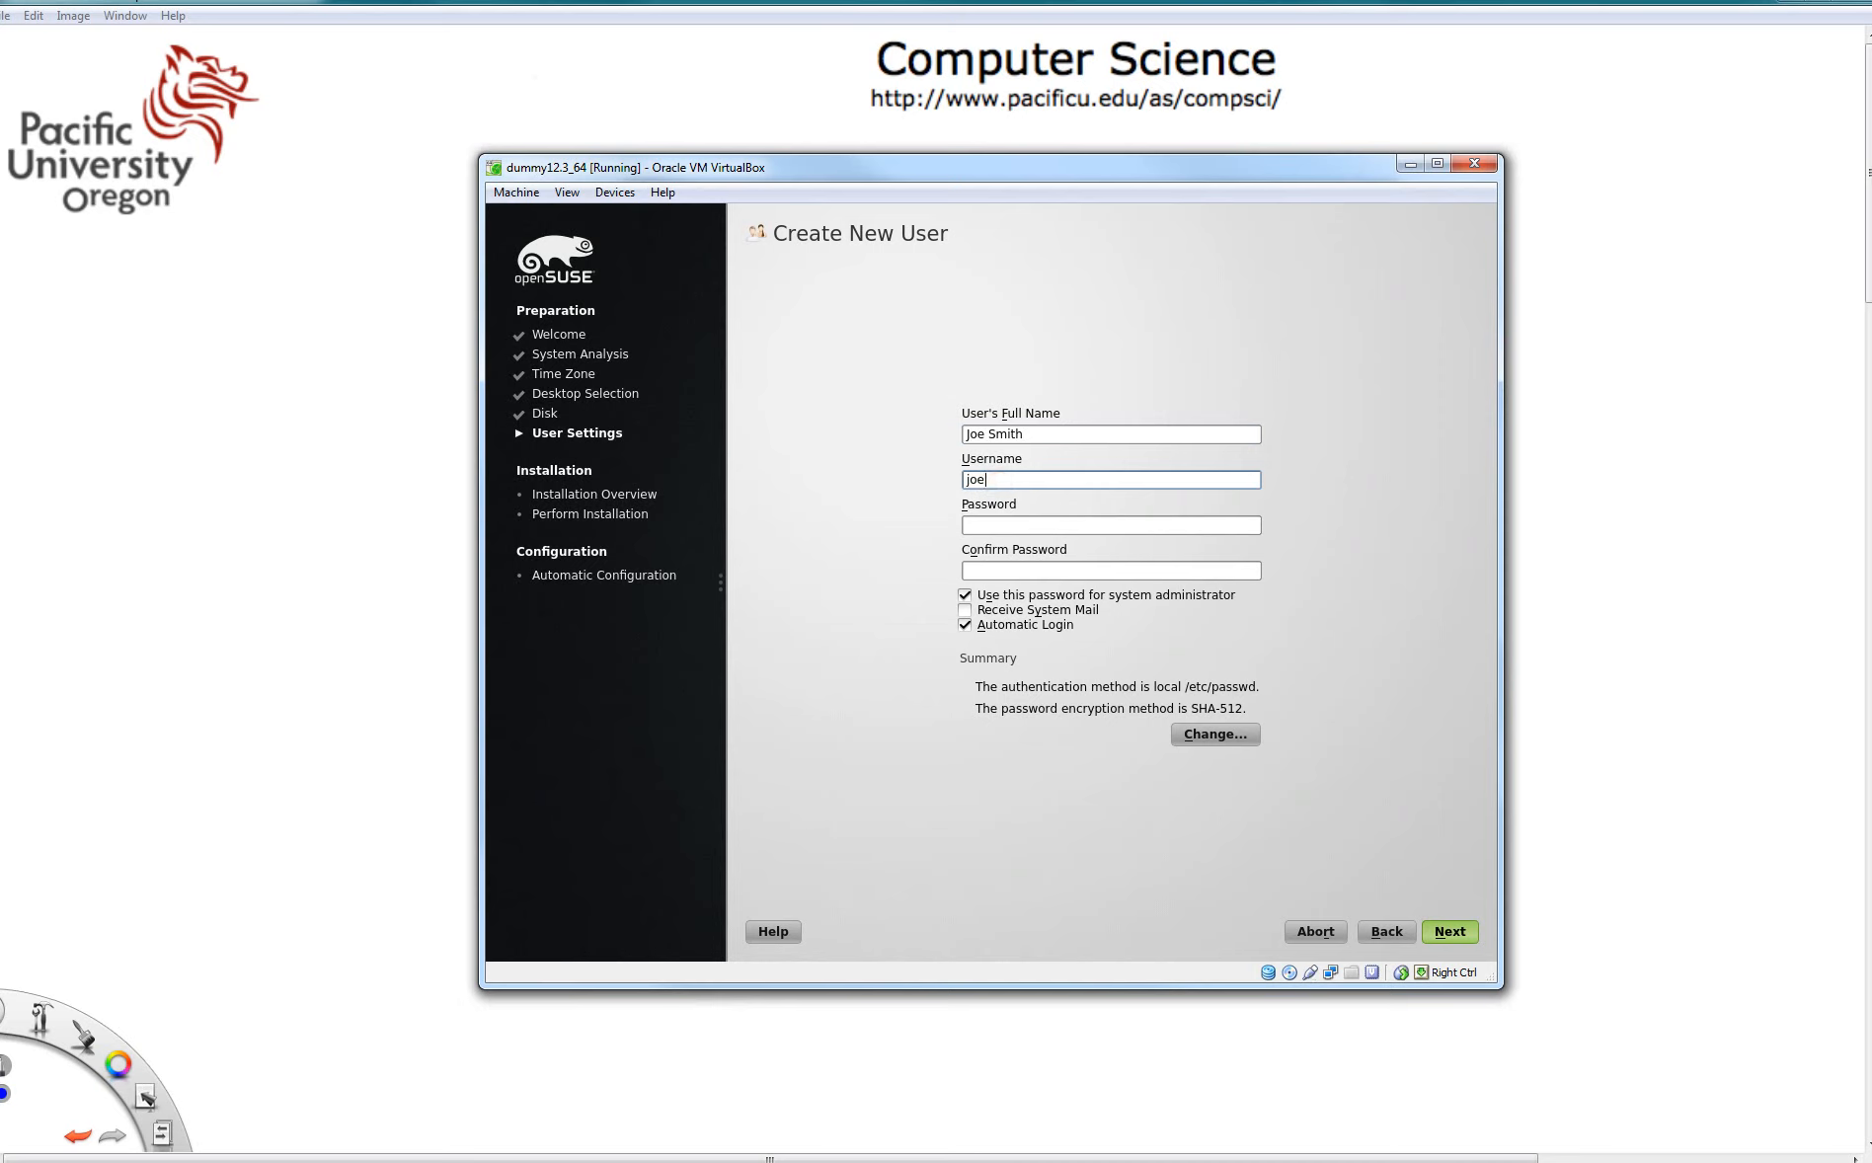
click(1001, 525)
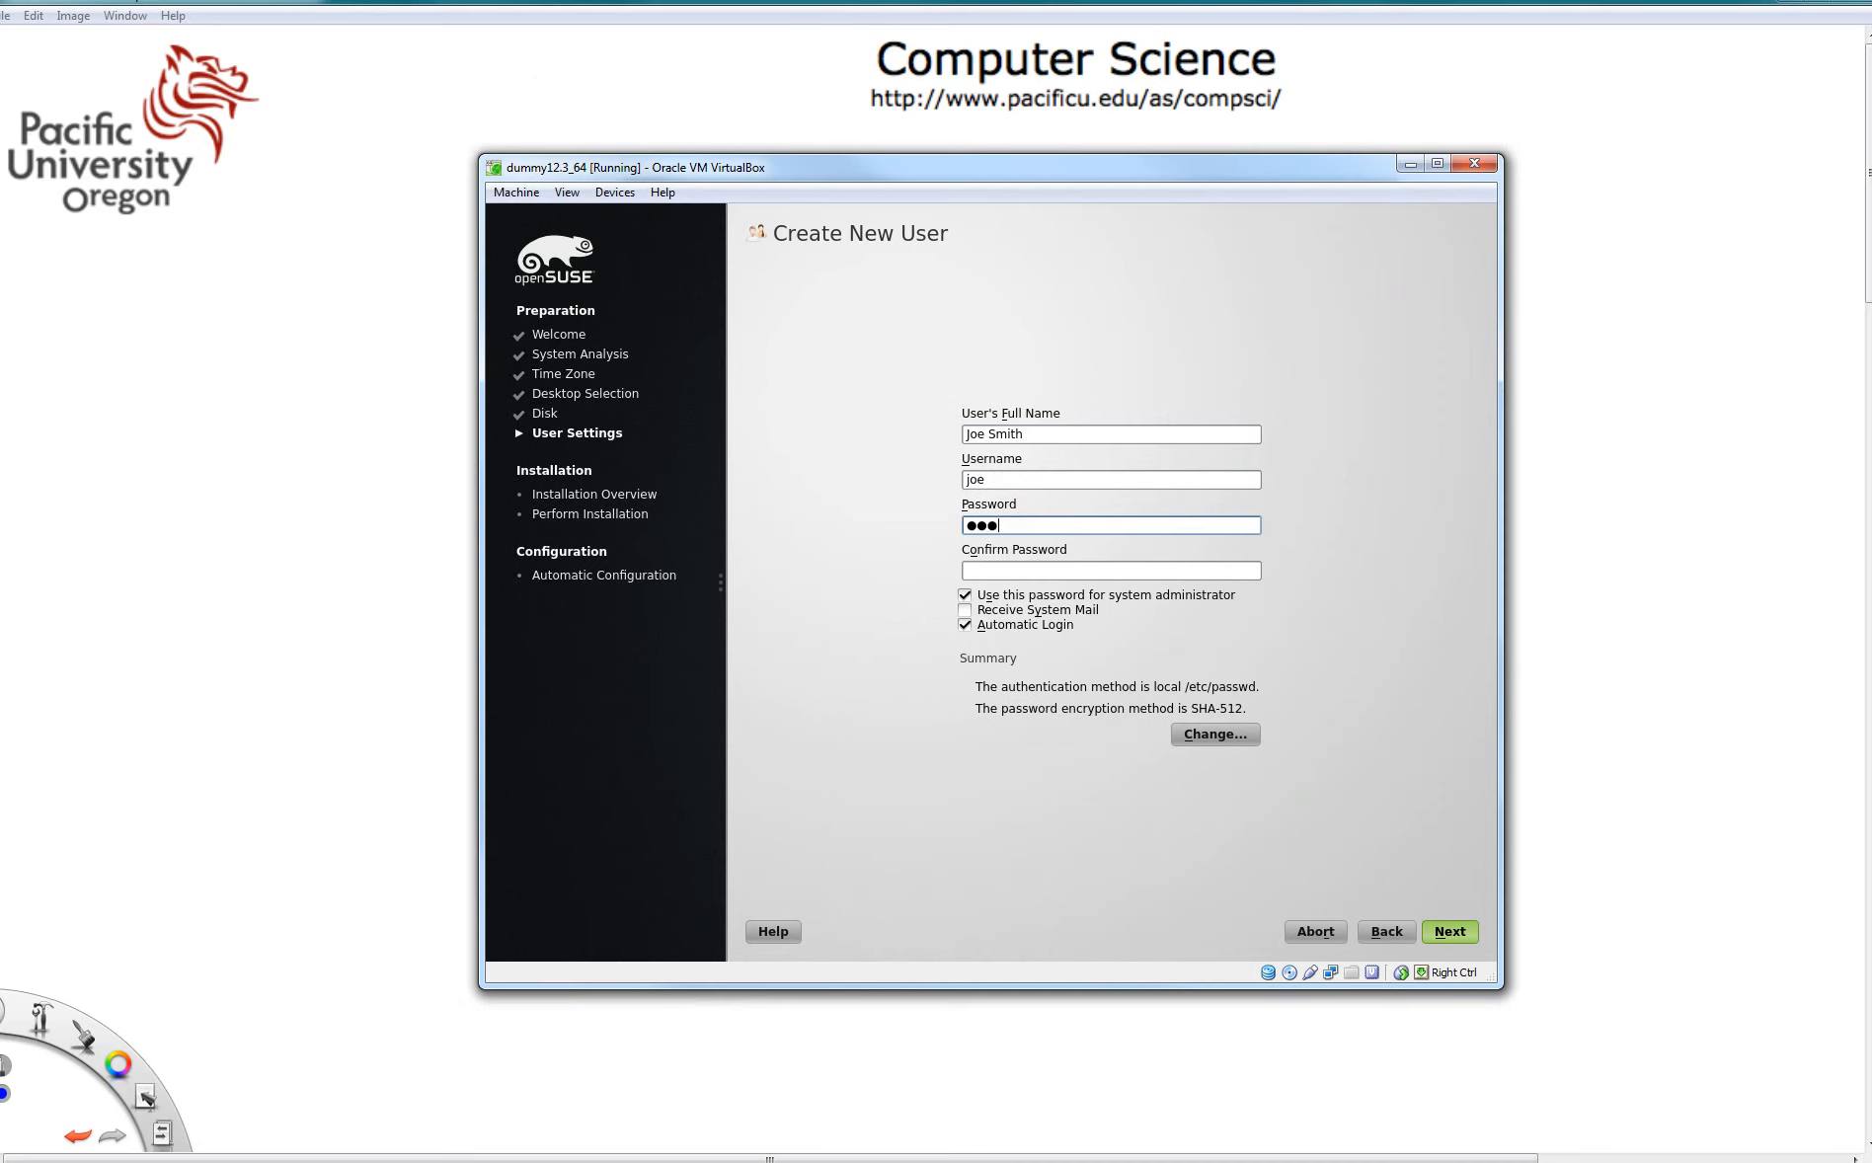
key(Tab)
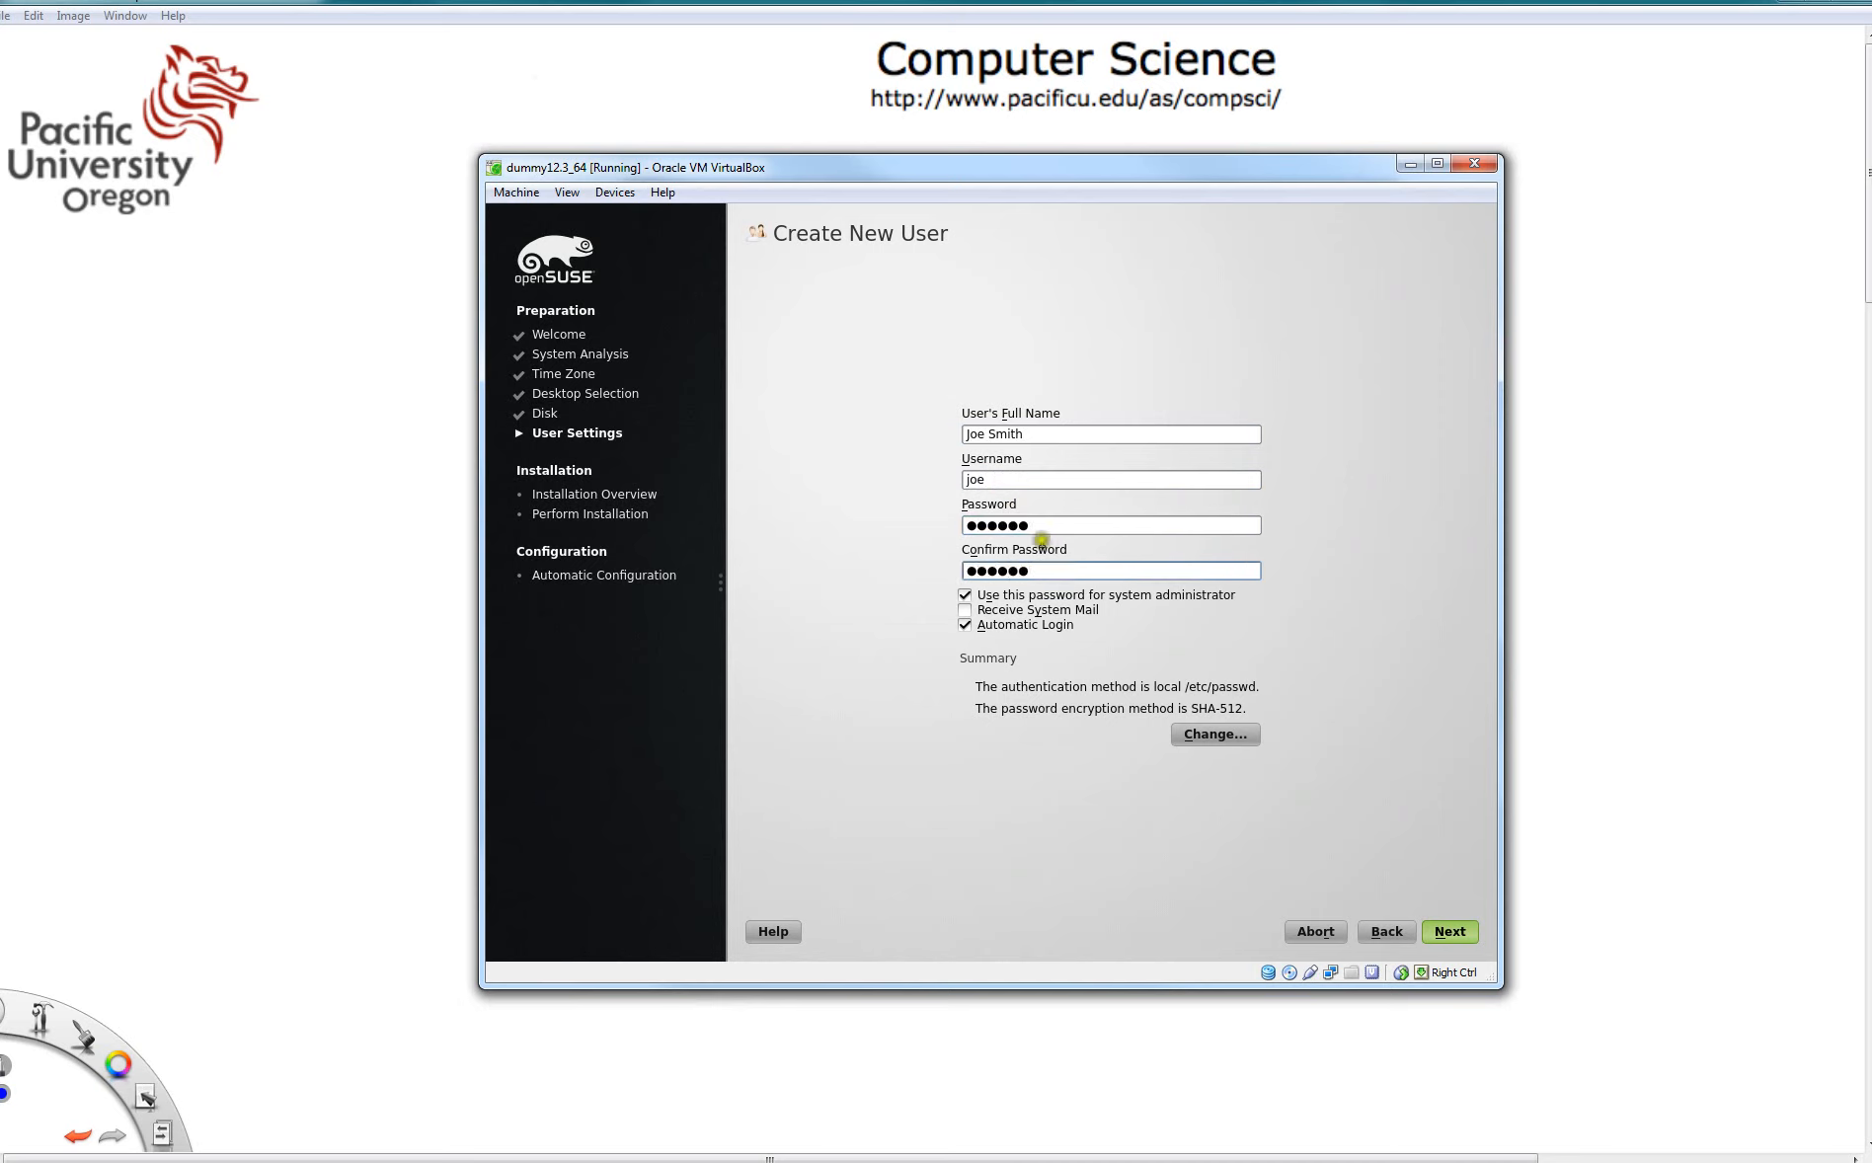
click(1458, 934)
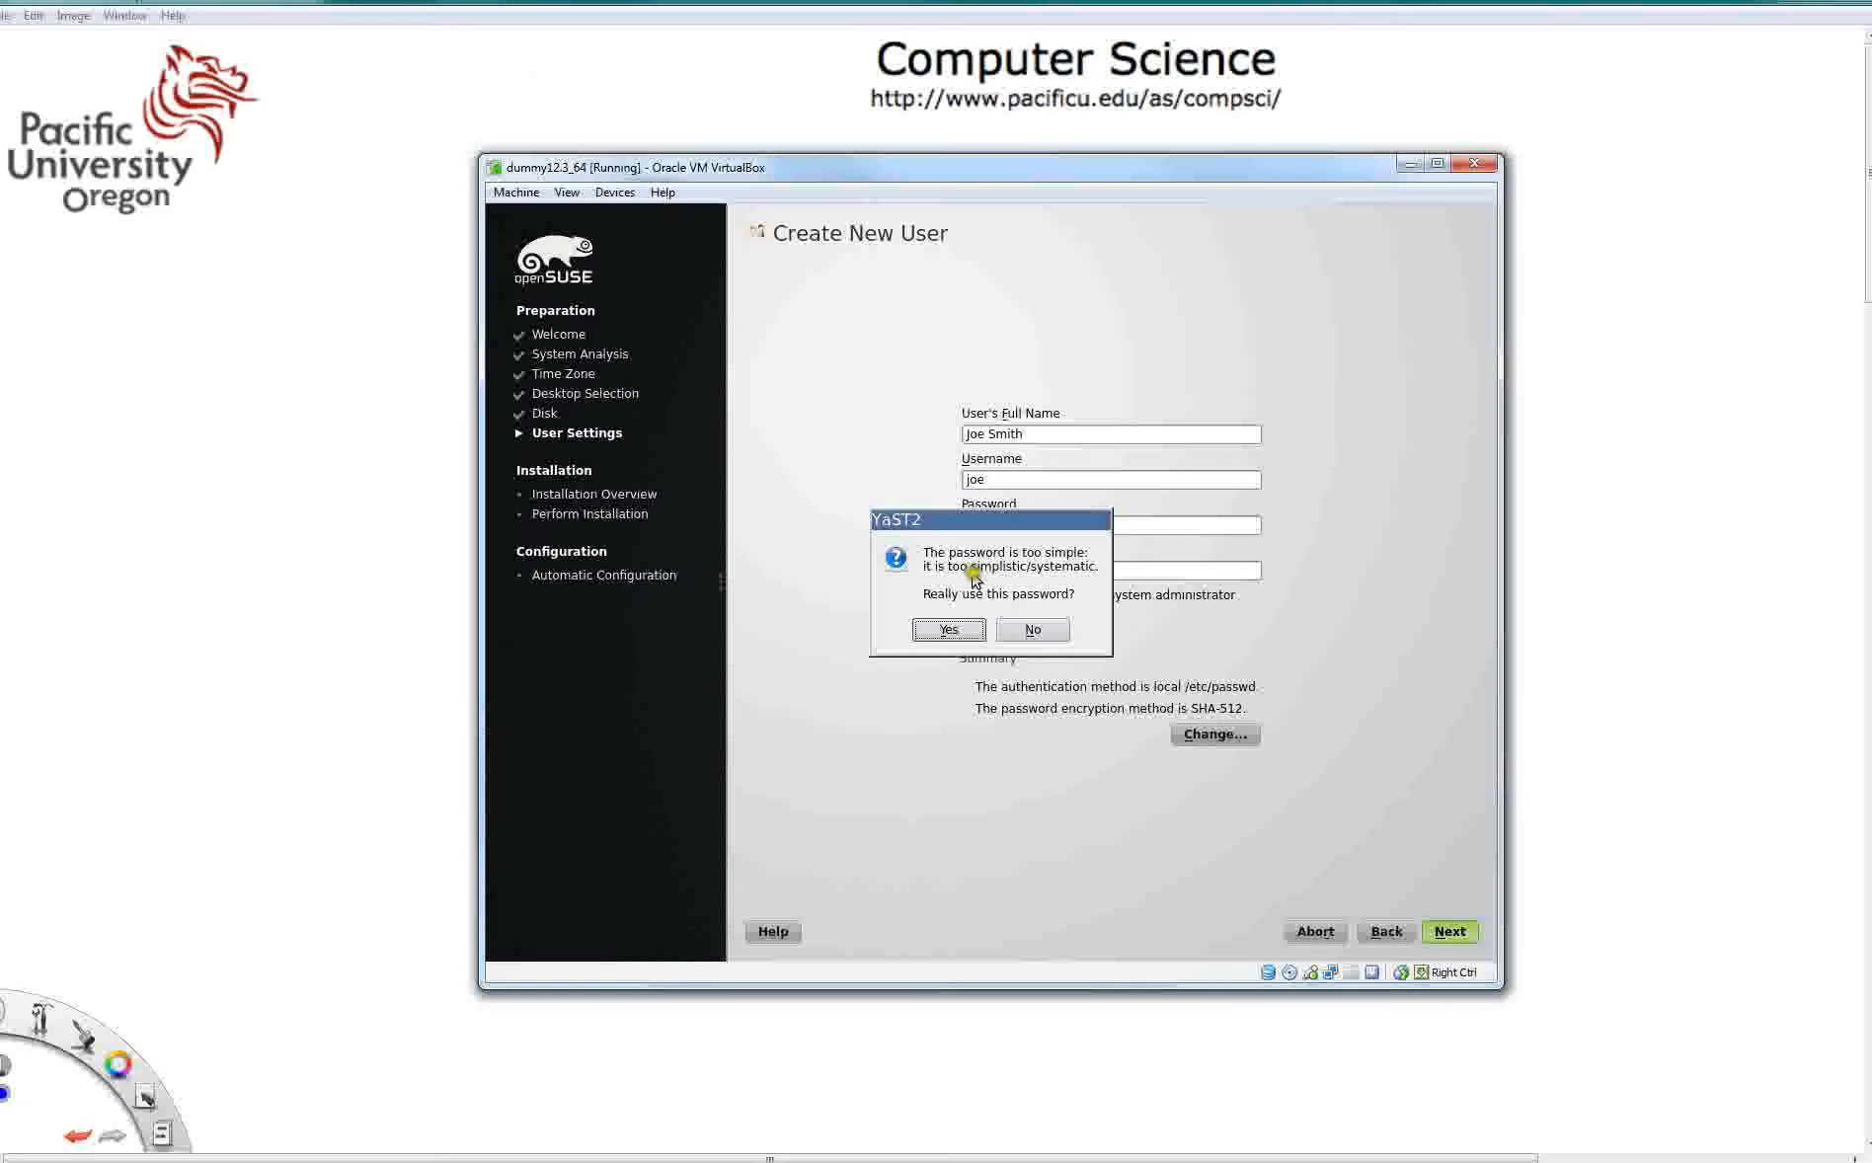
click(948, 630)
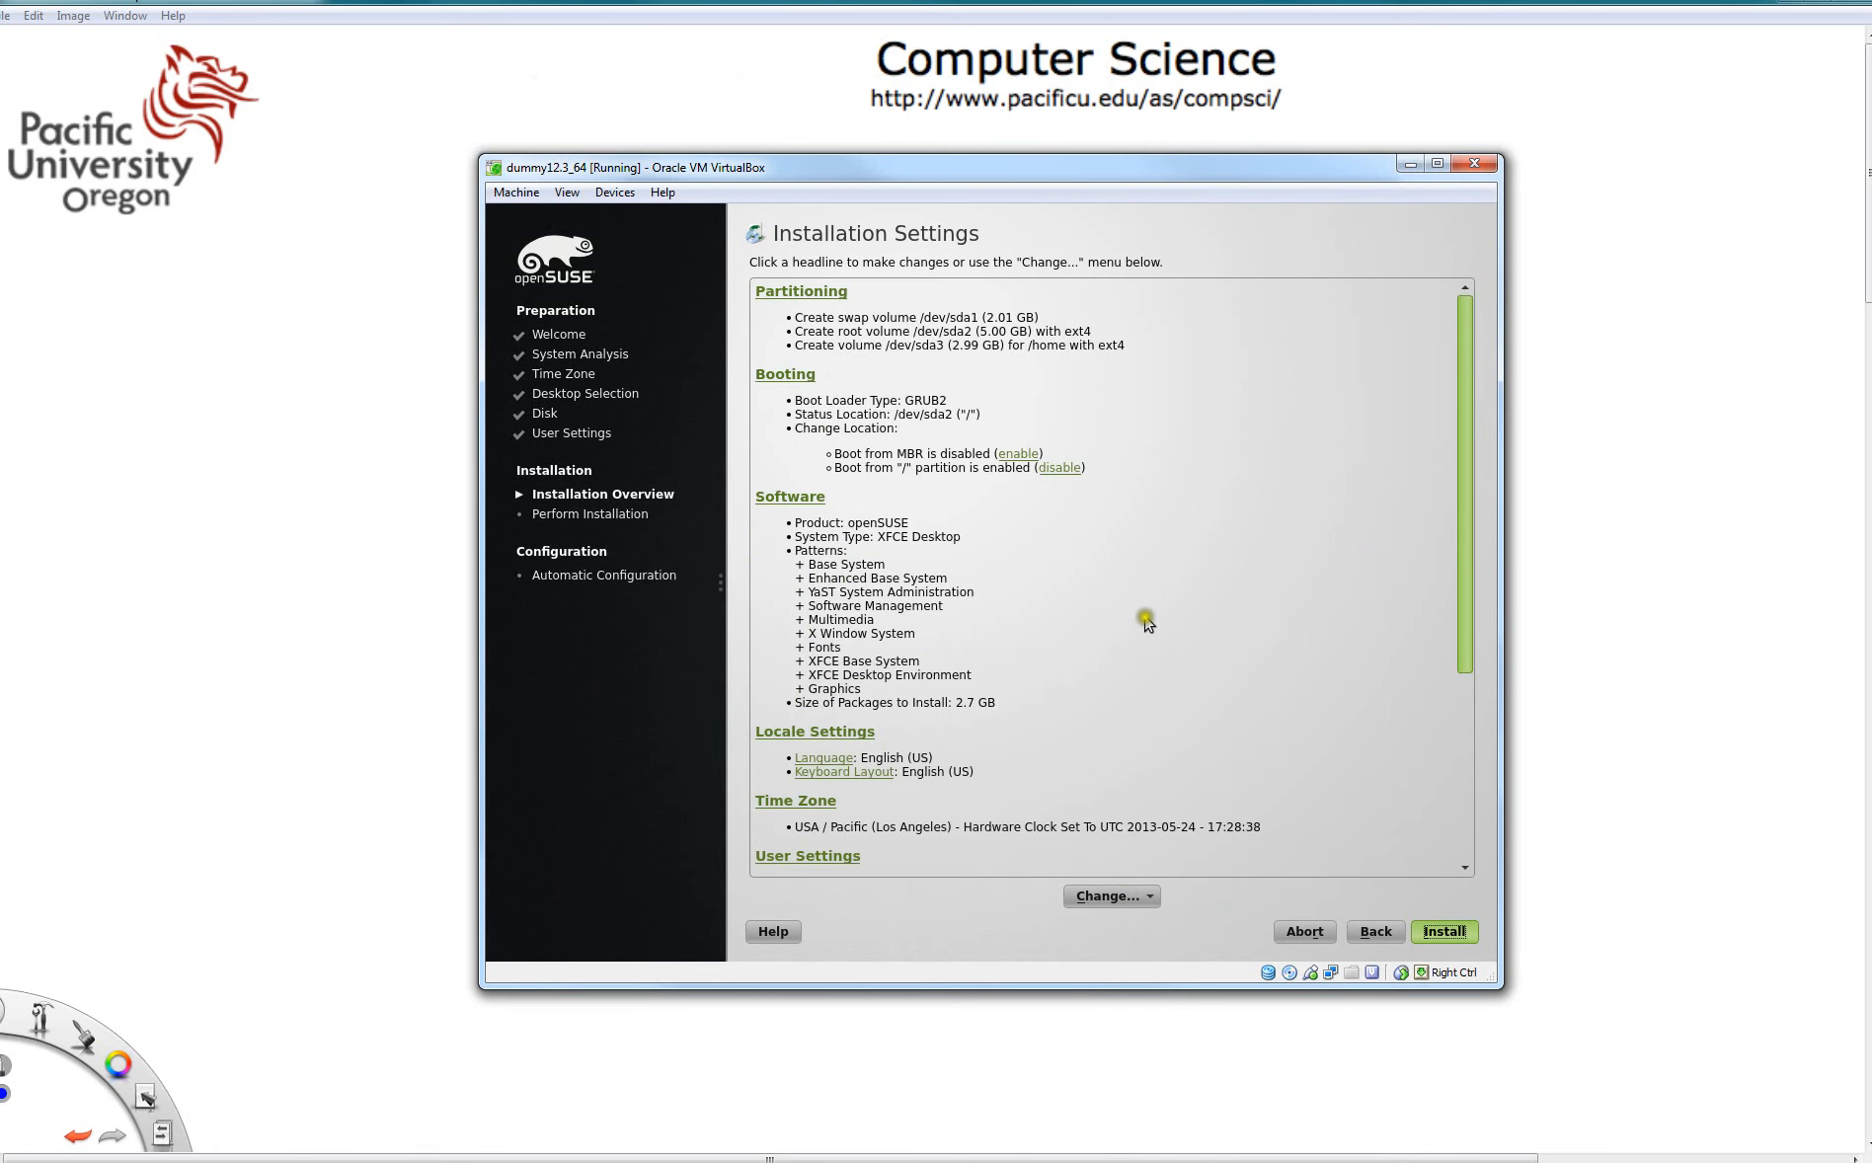
- Open the Software installation settings and enable the Base Development and C/C++ Development patterns
click(788, 497)
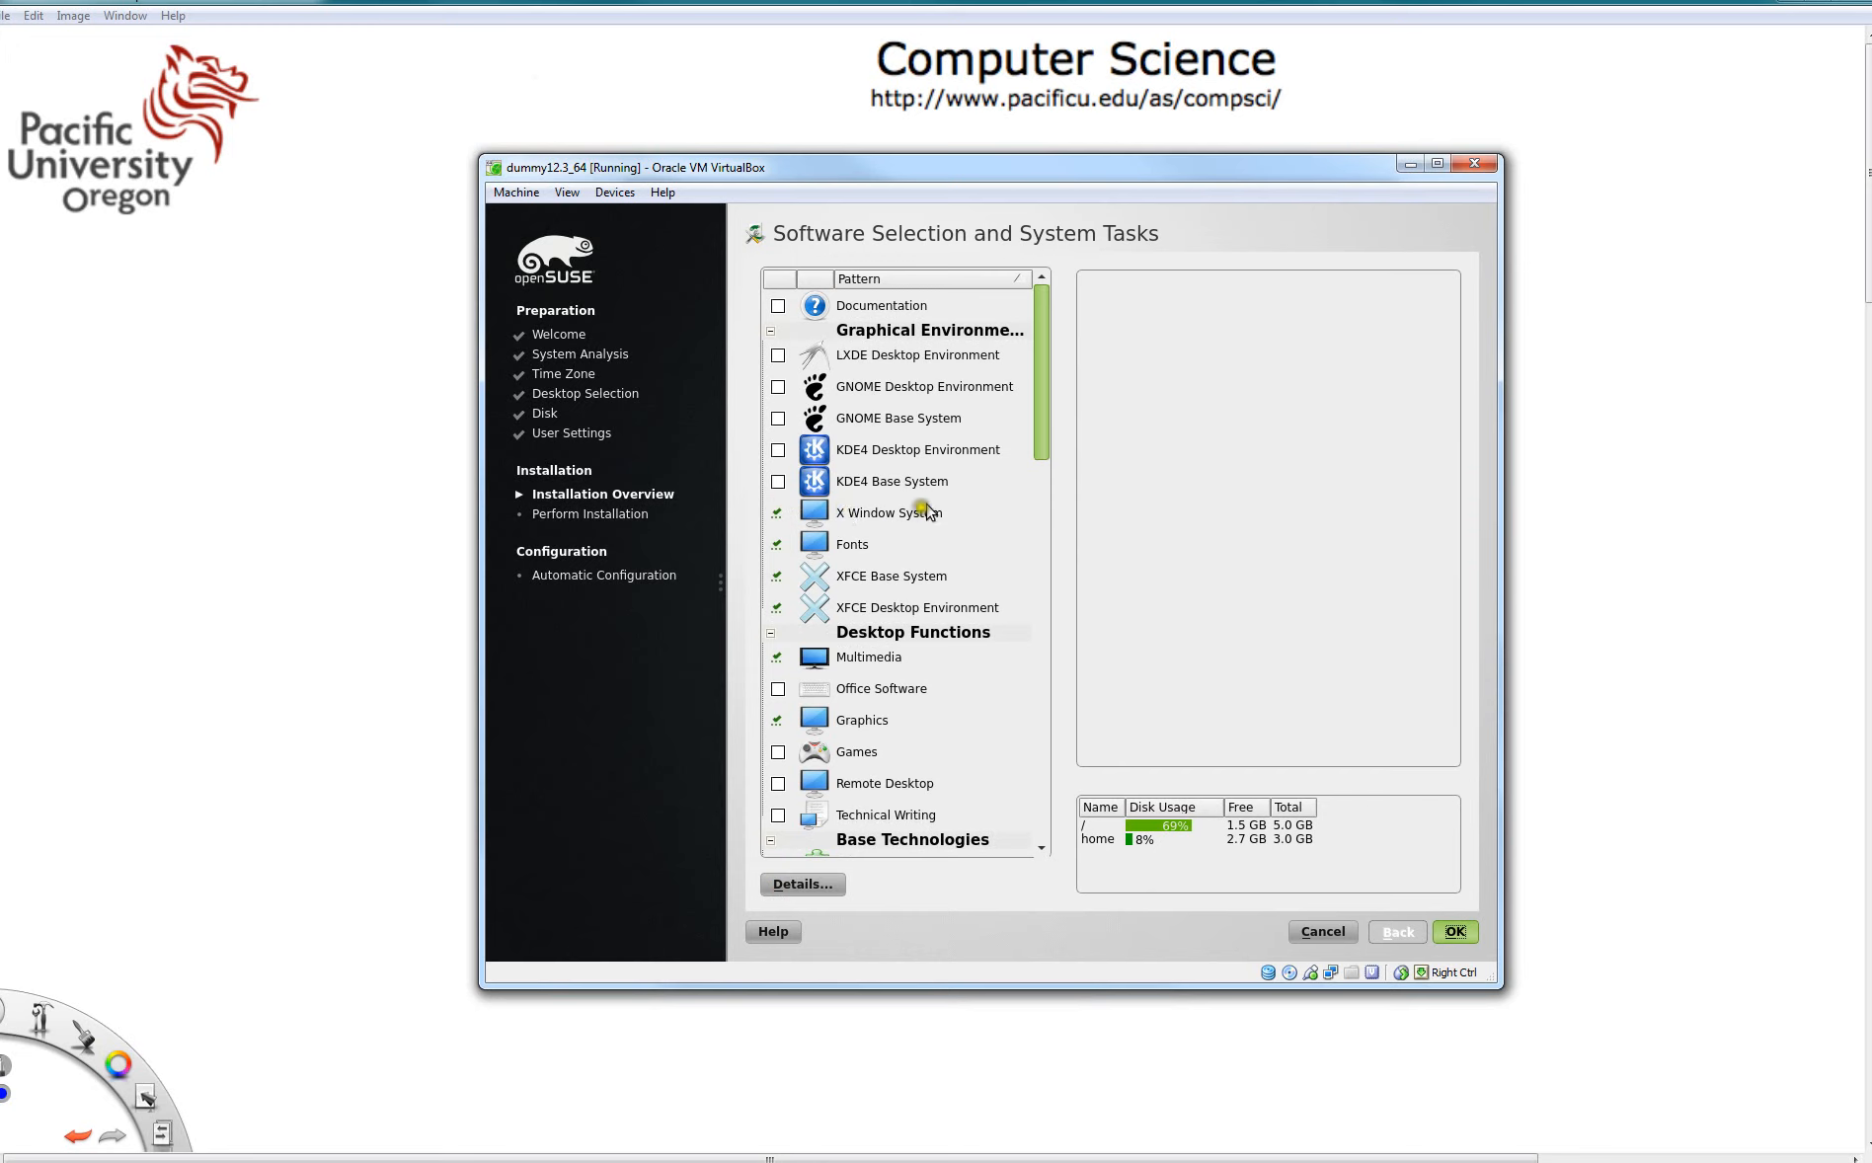
mouse_move(939, 488)
mouse_move(892, 683)
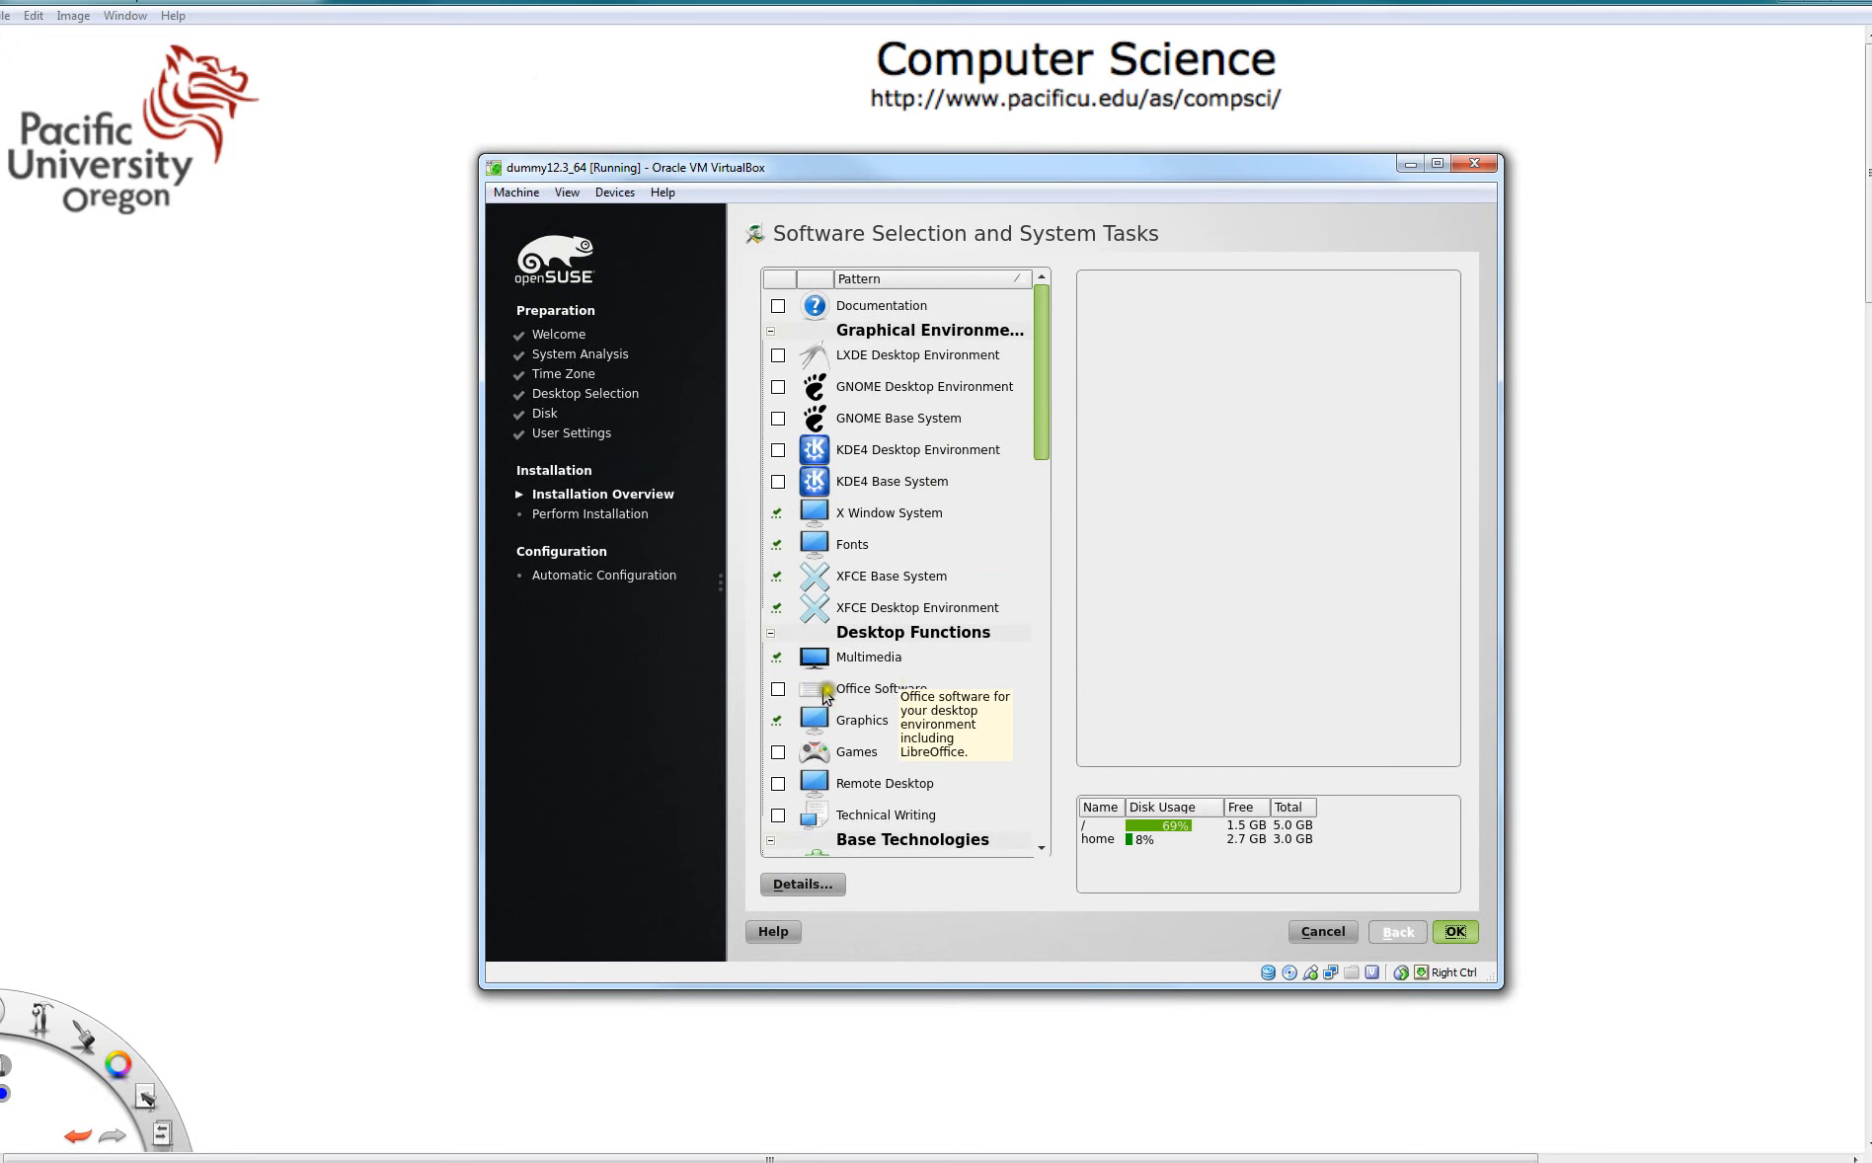
scroll(1045, 472, down, 2)
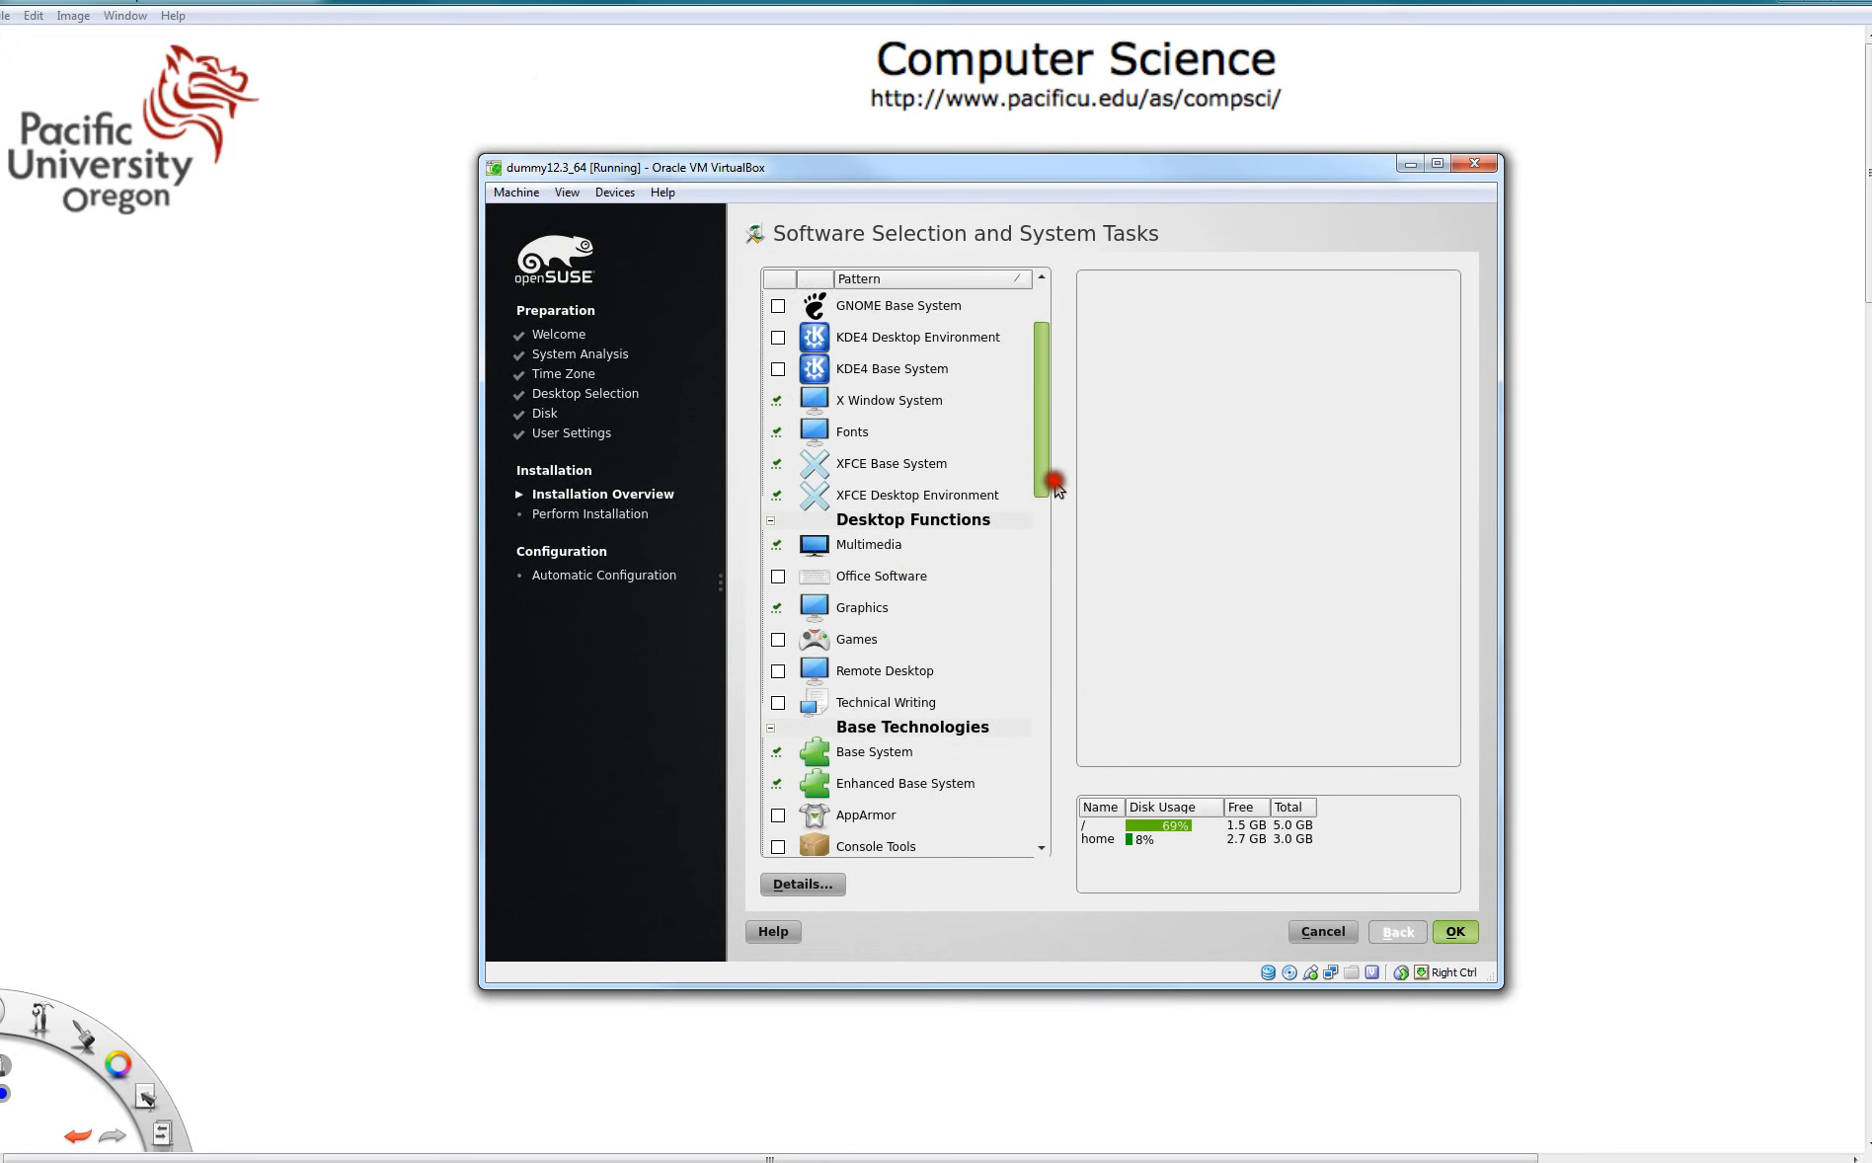
drag(1043, 493, 1100, 754)
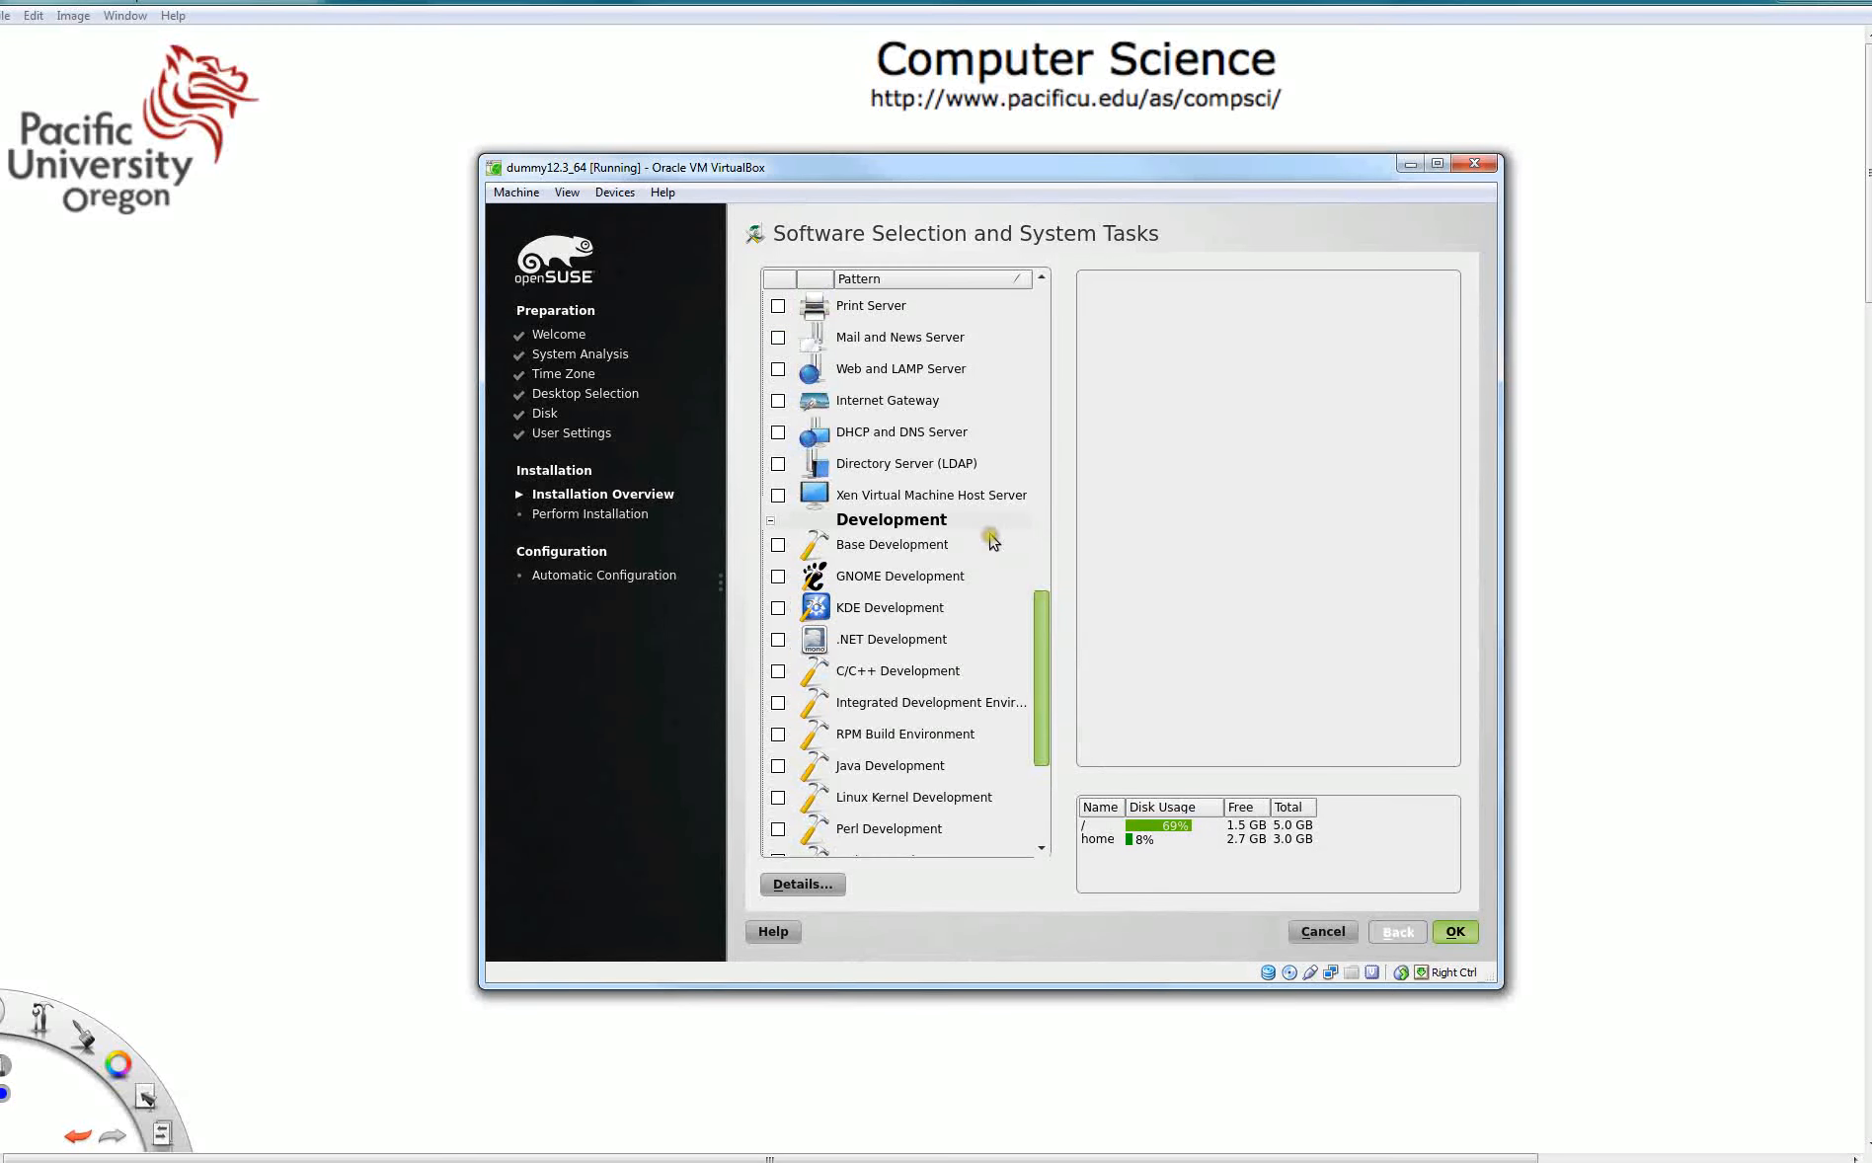
click(780, 545)
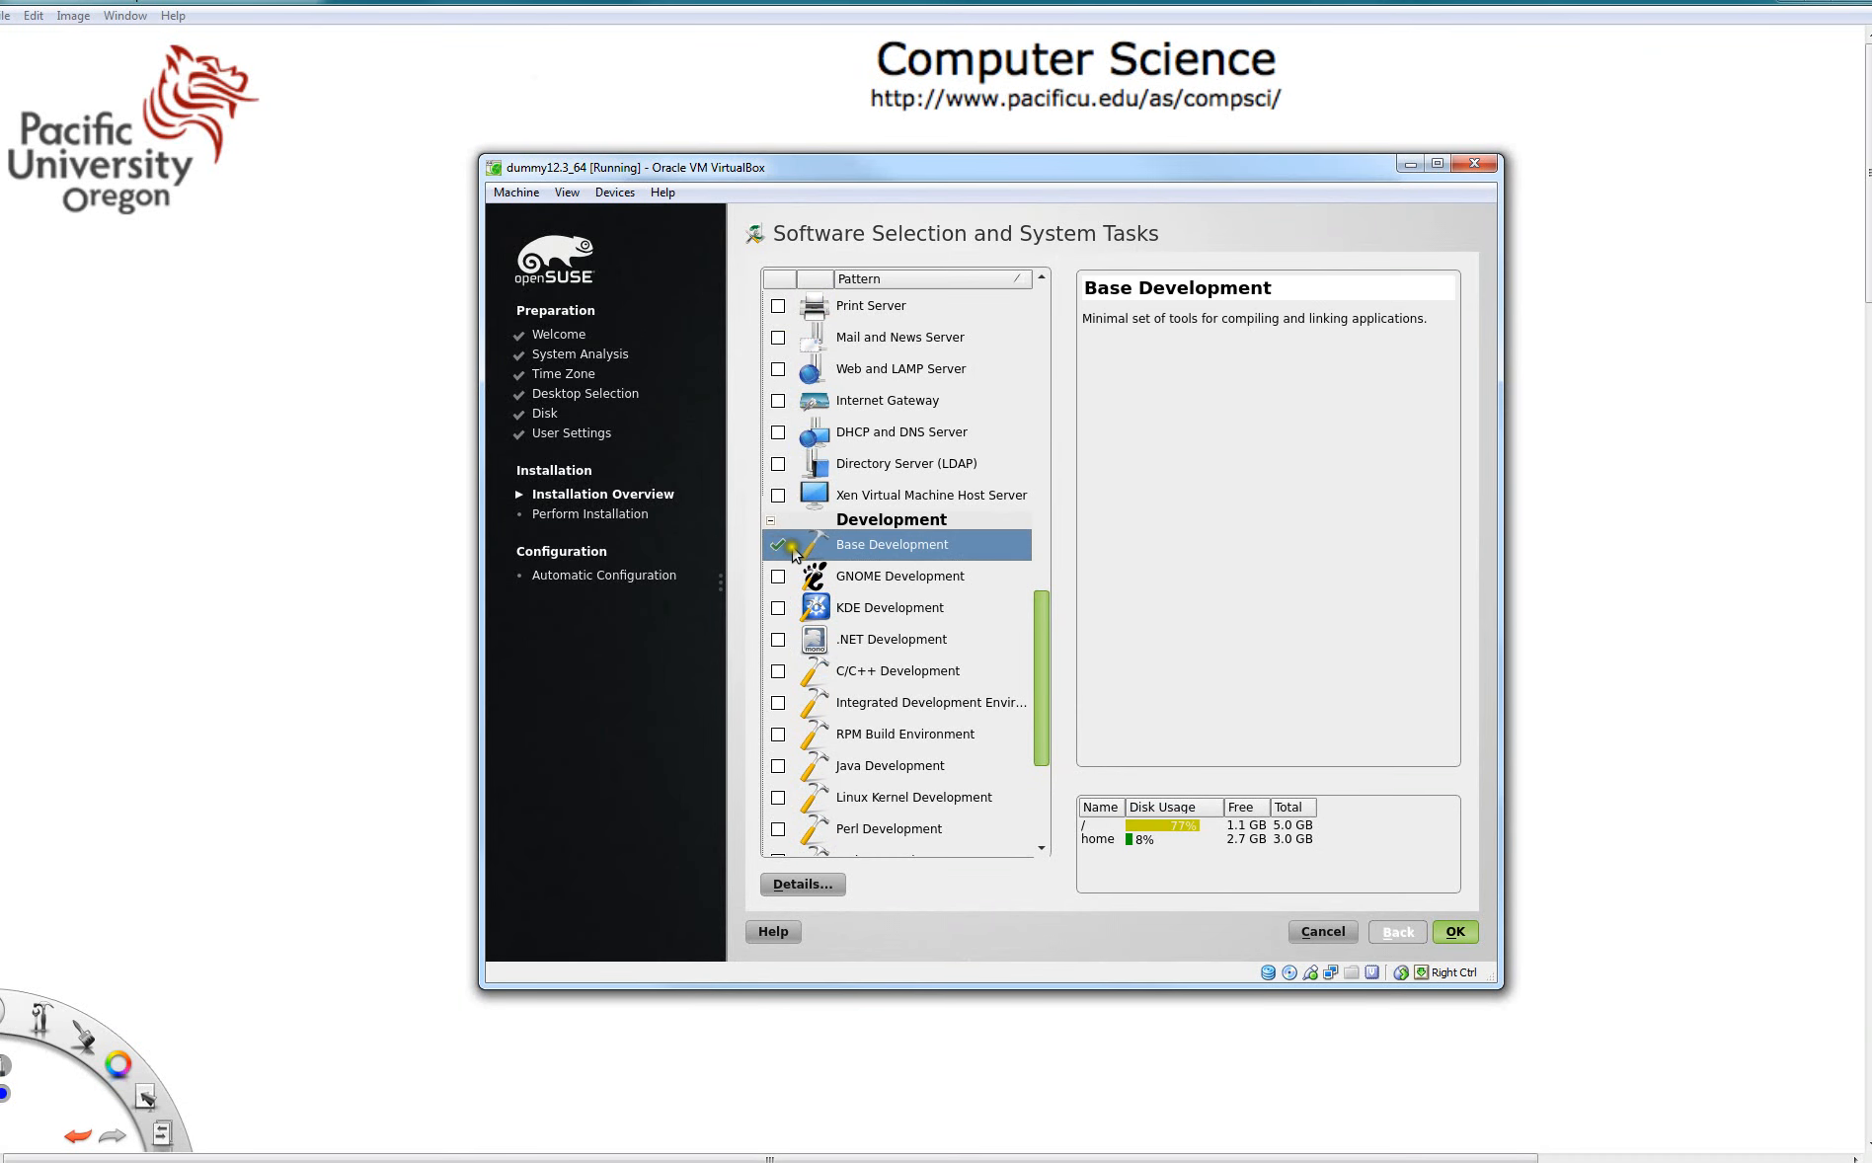
click(778, 671)
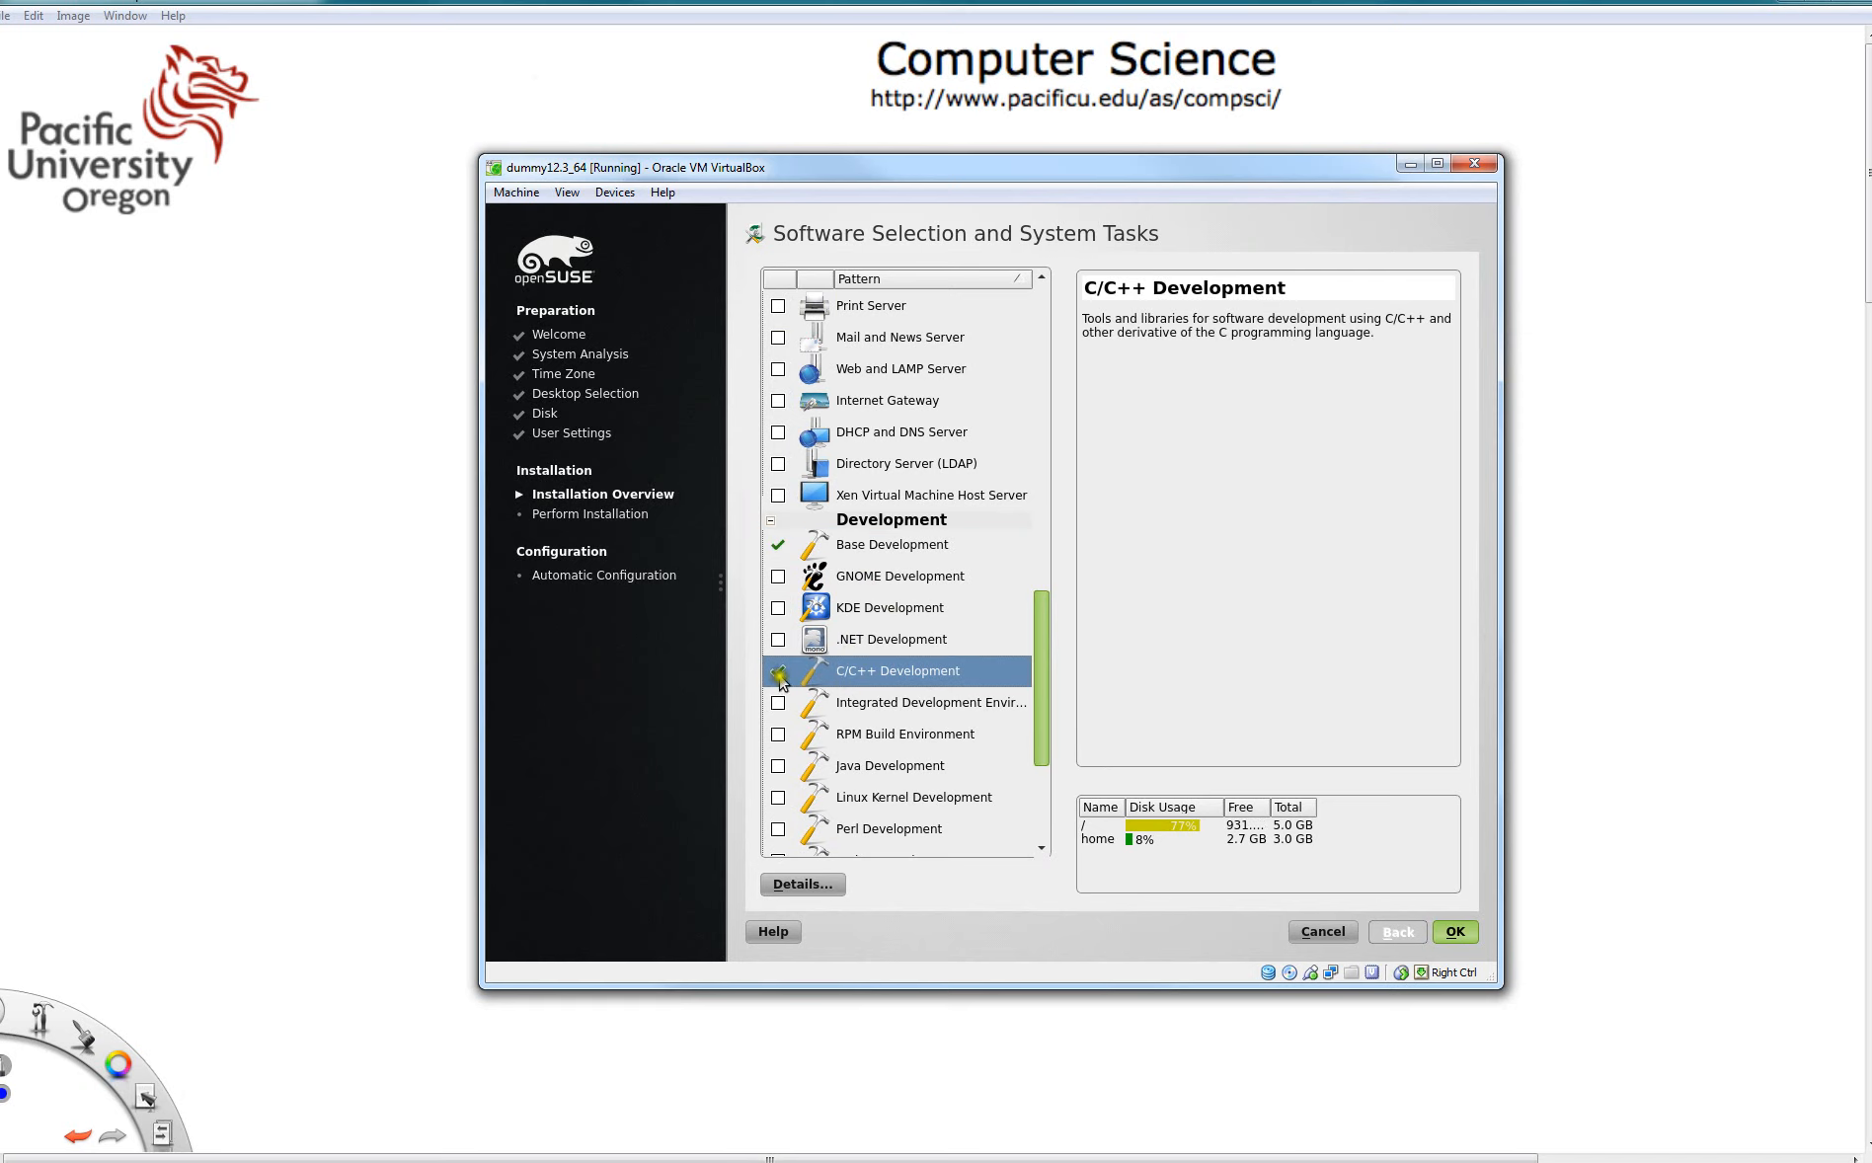
- Leave Linux Kernel Development unselected and confirm the software pattern selection
drag(1047, 682, 1056, 707)
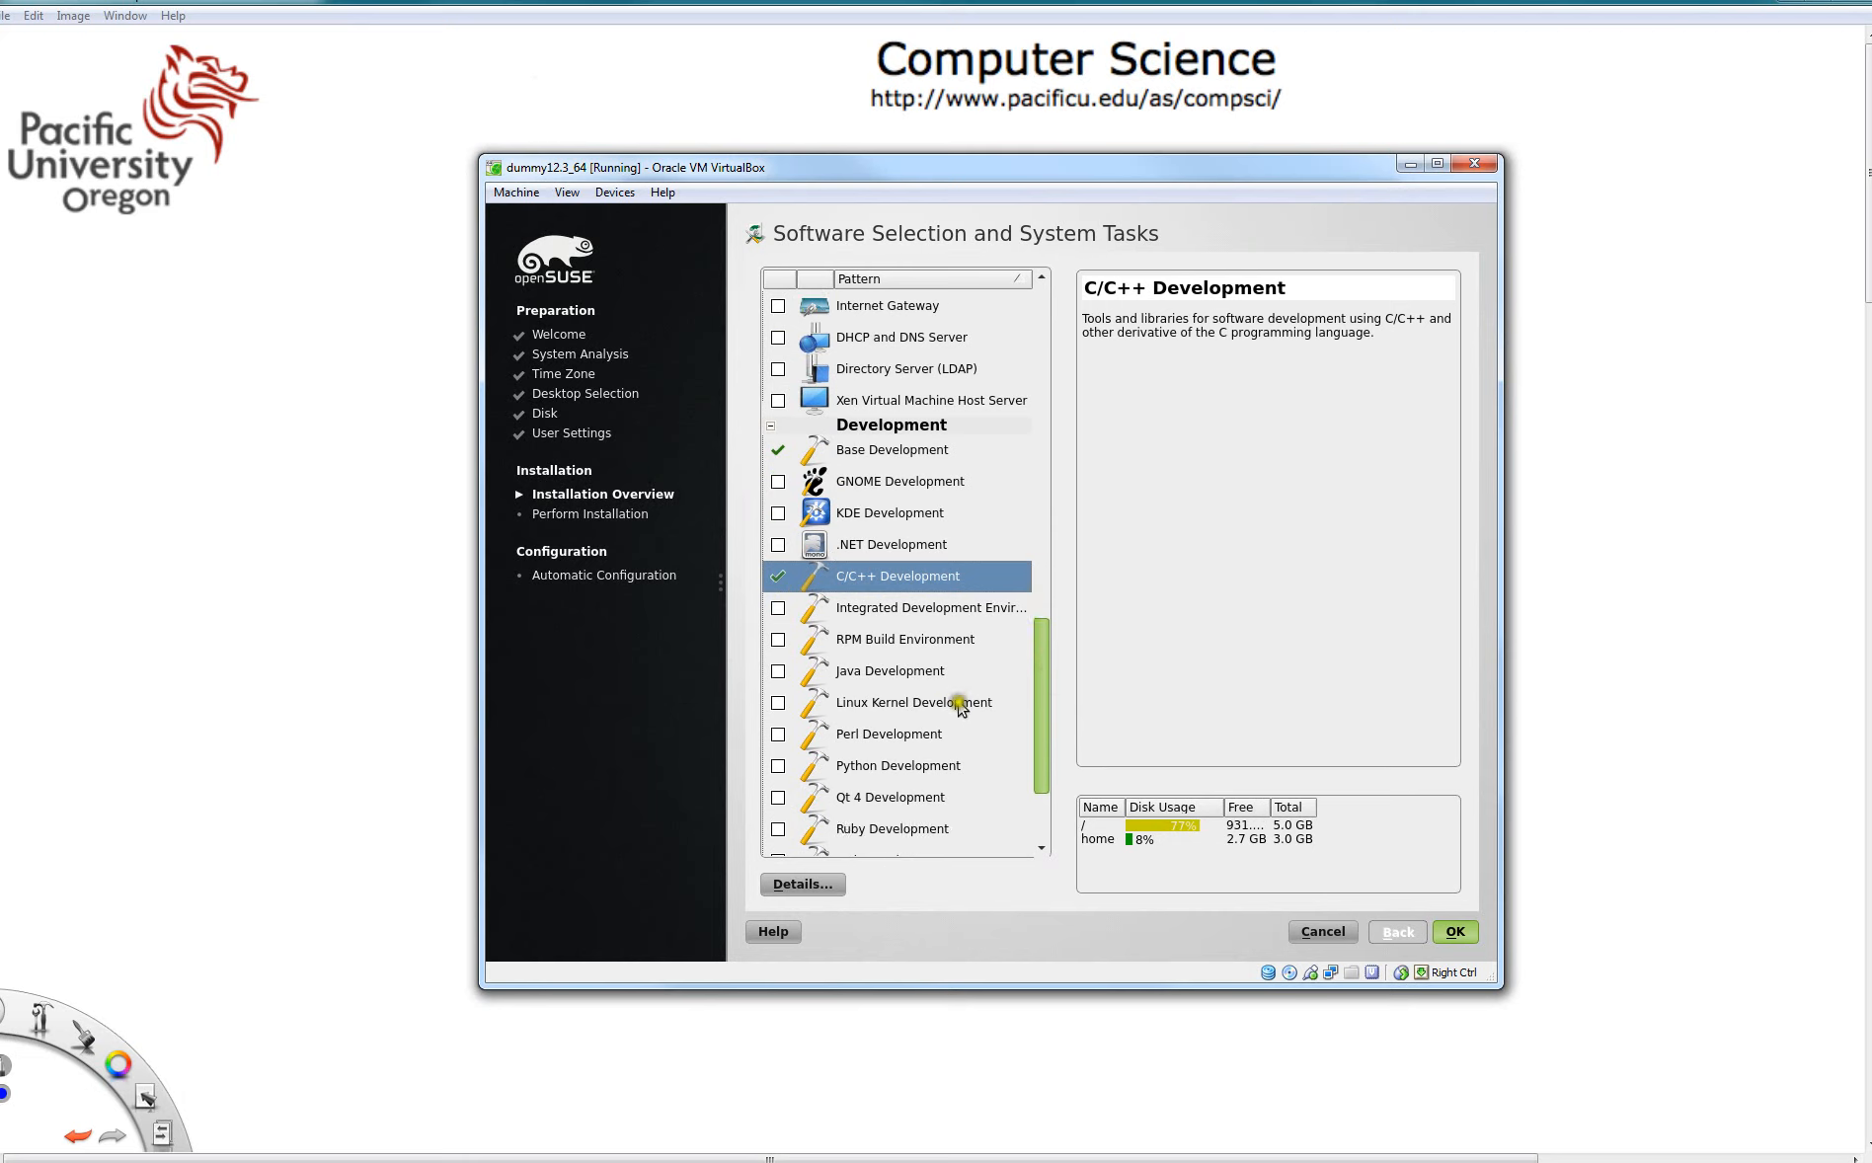
click(778, 703)
click(668, 387)
click(778, 703)
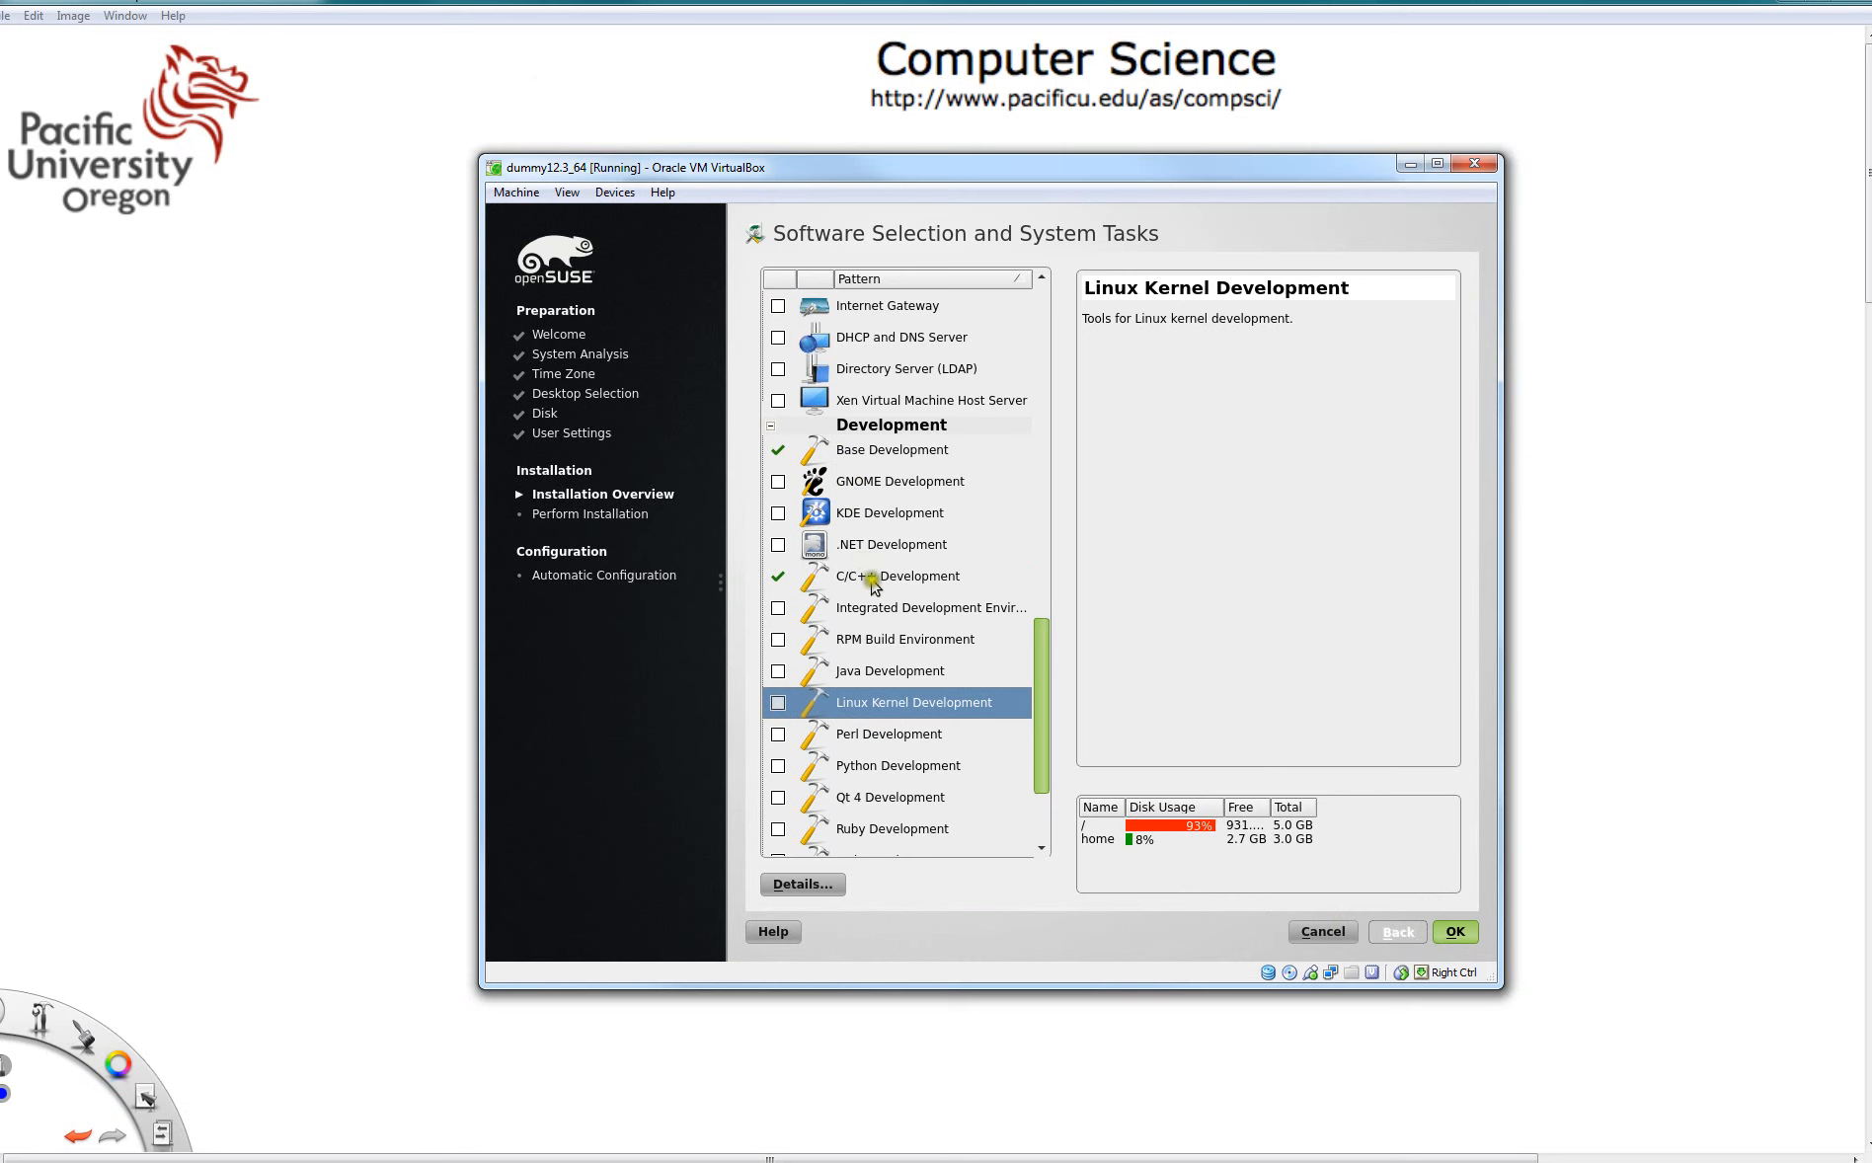
click(1455, 933)
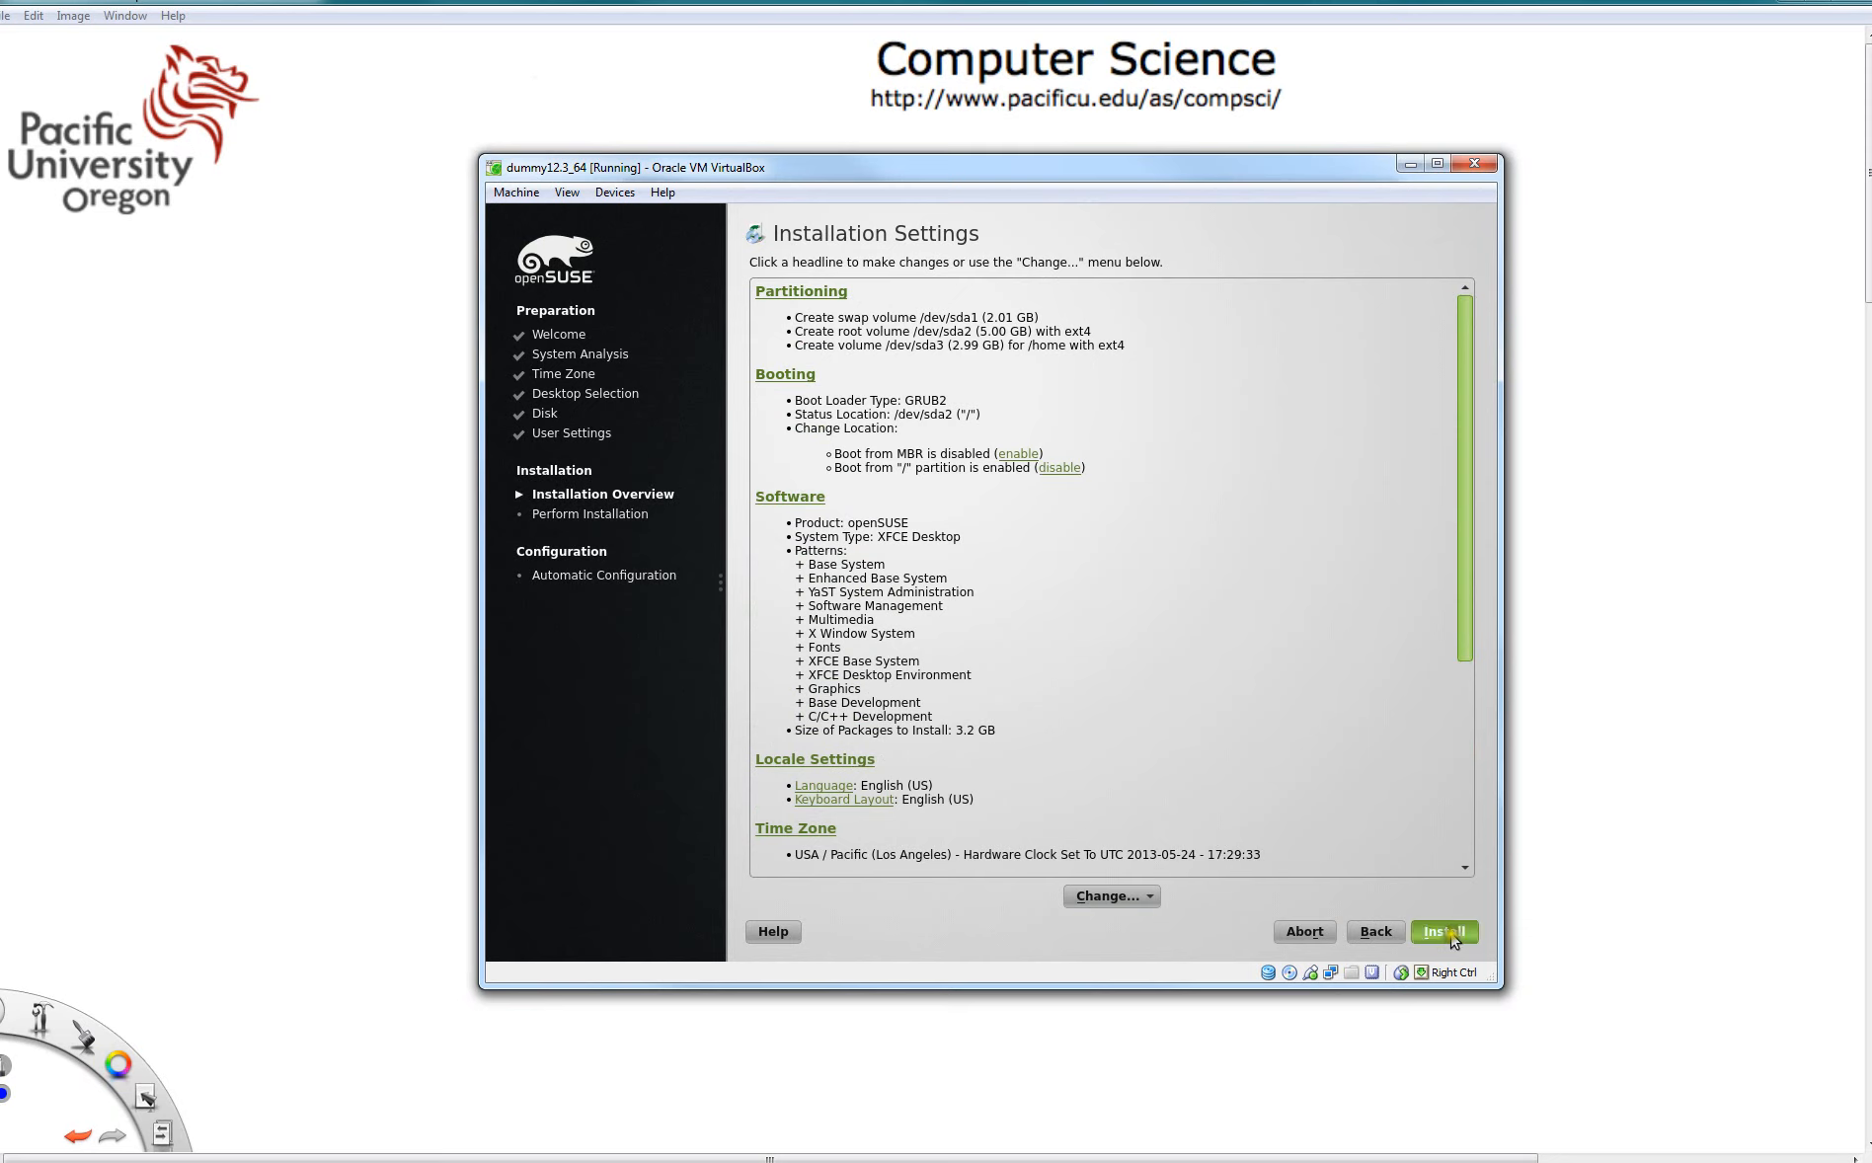
- Close the dummy12.3_64 machine window and power off the machine
click(1377, 830)
click(1476, 164)
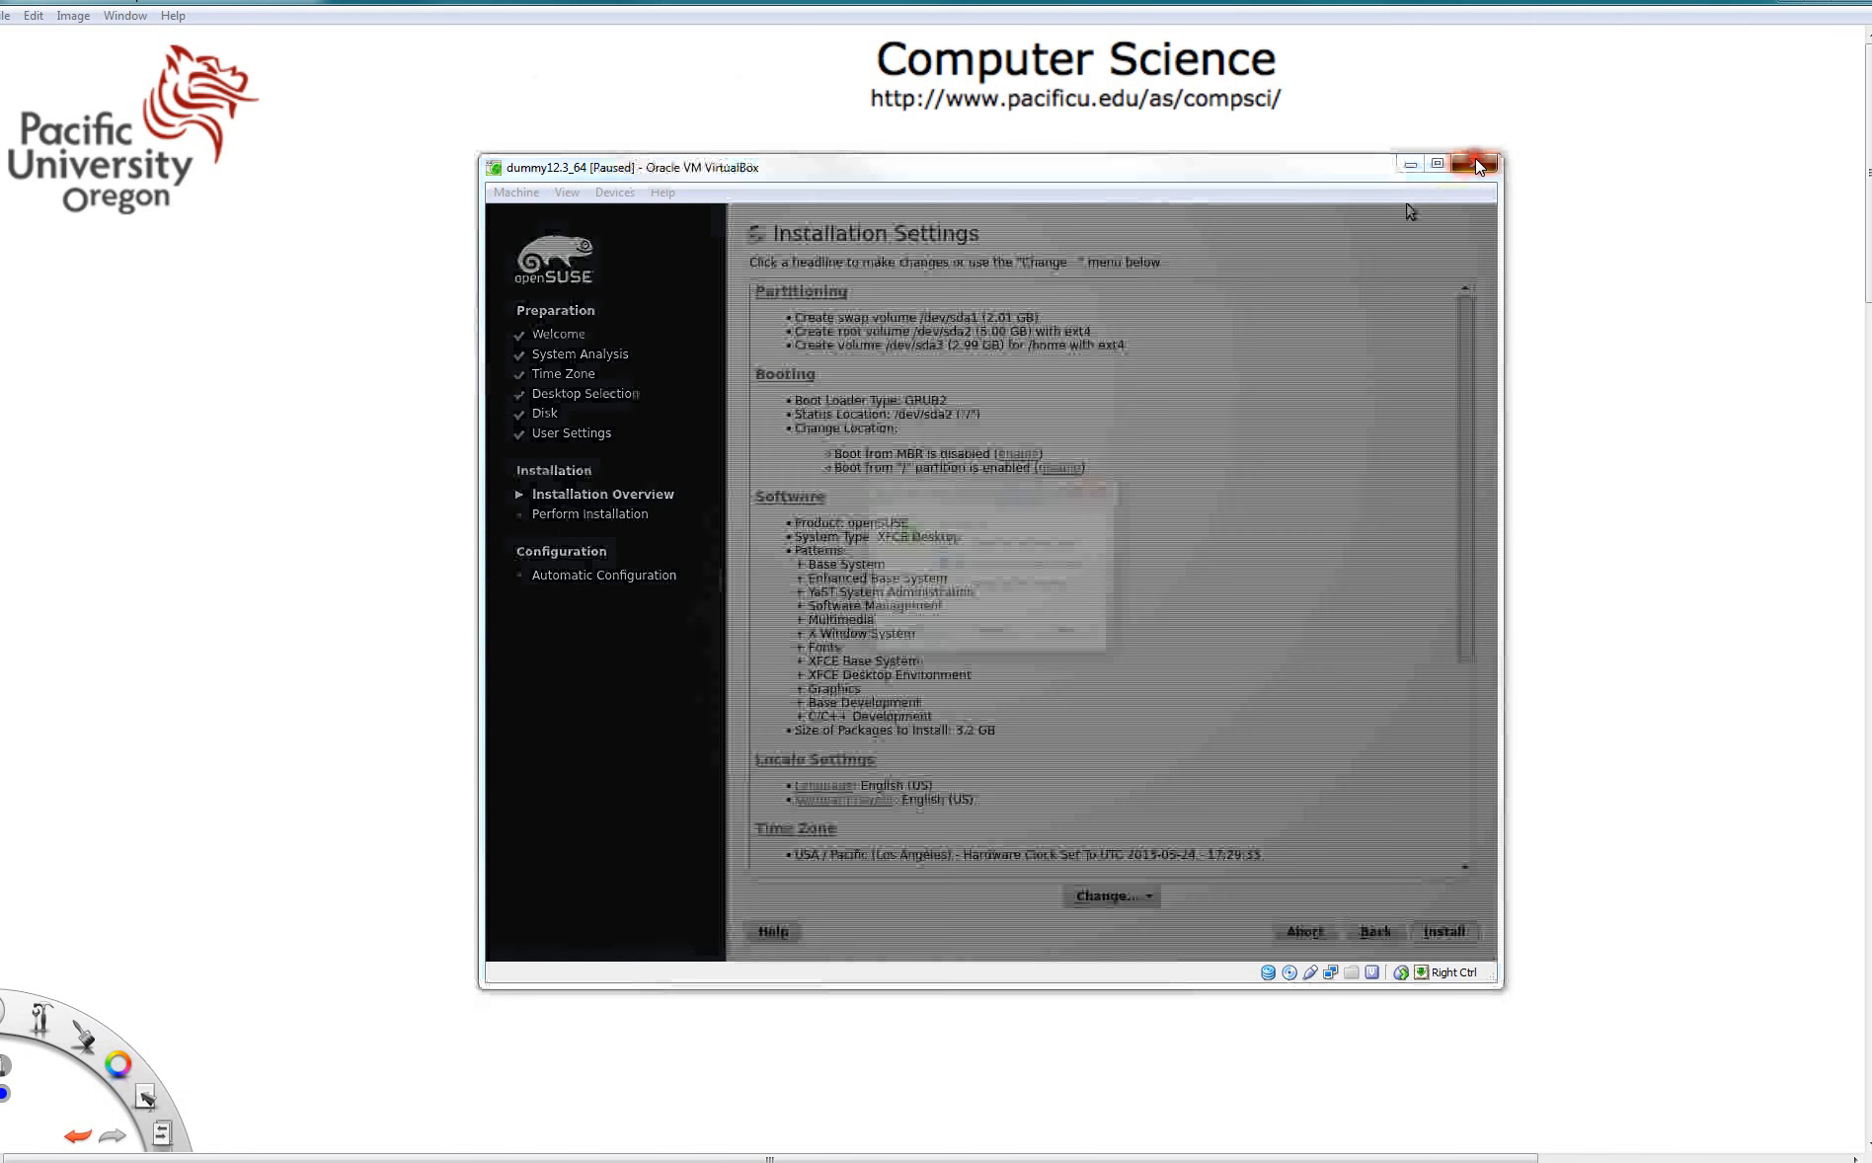
click(960, 588)
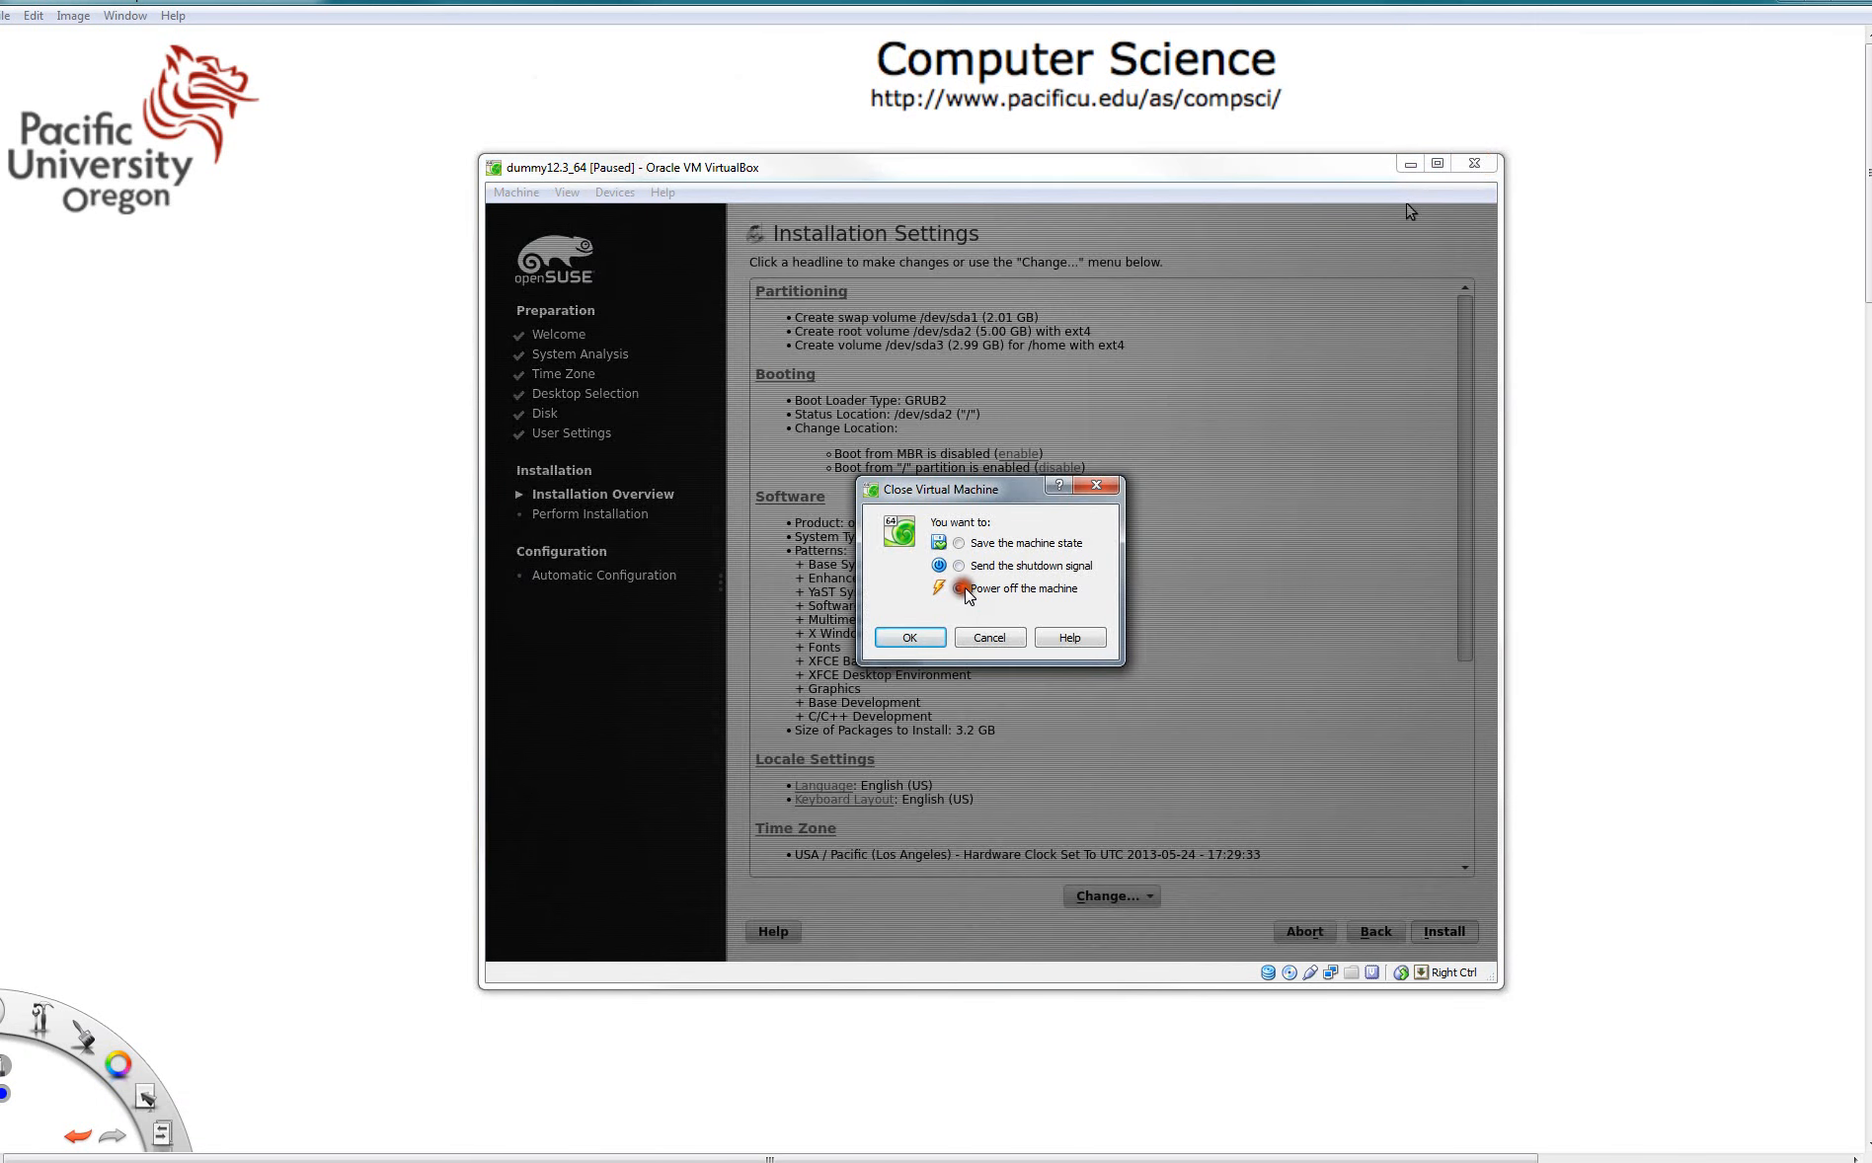
click(910, 639)
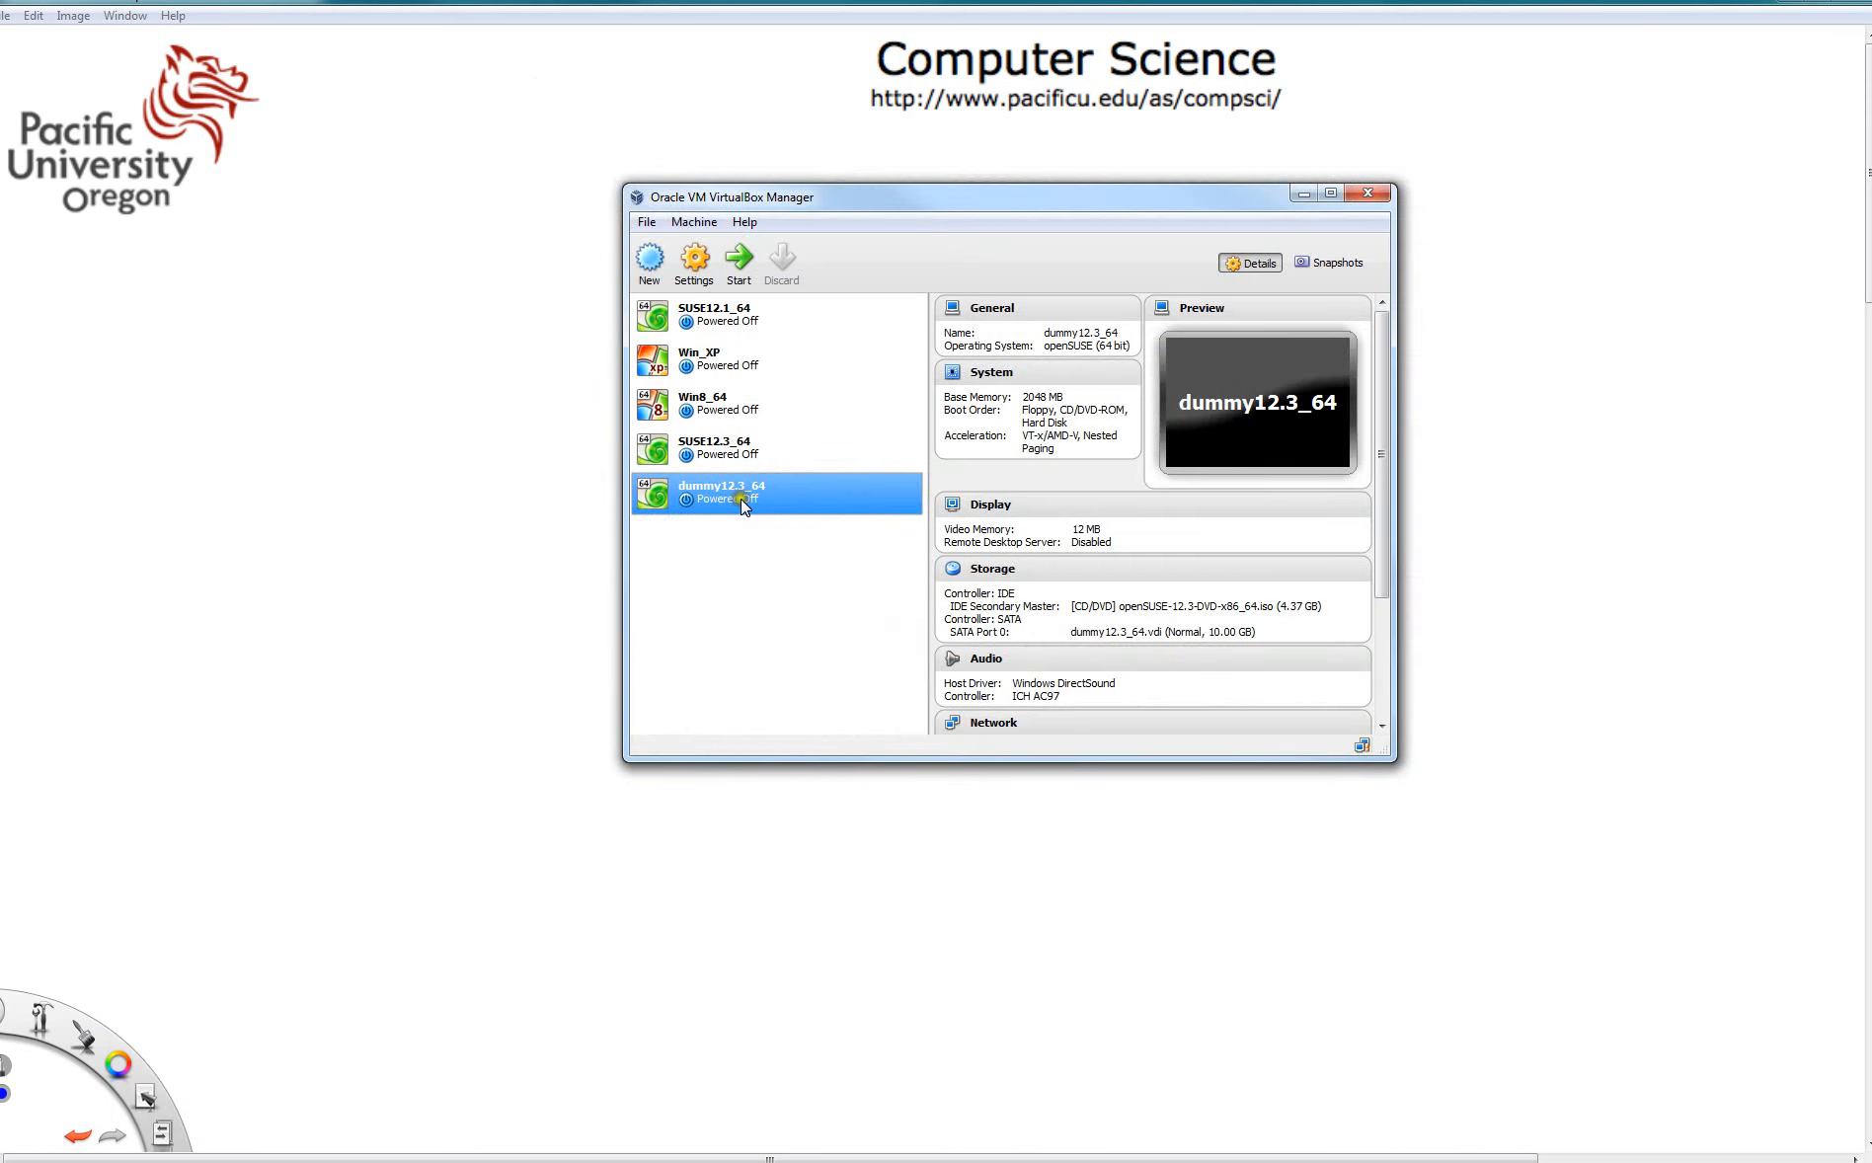
- Start the SUSE12.3_64 virtual machine and boot openSUSE 12.3
click(711, 446)
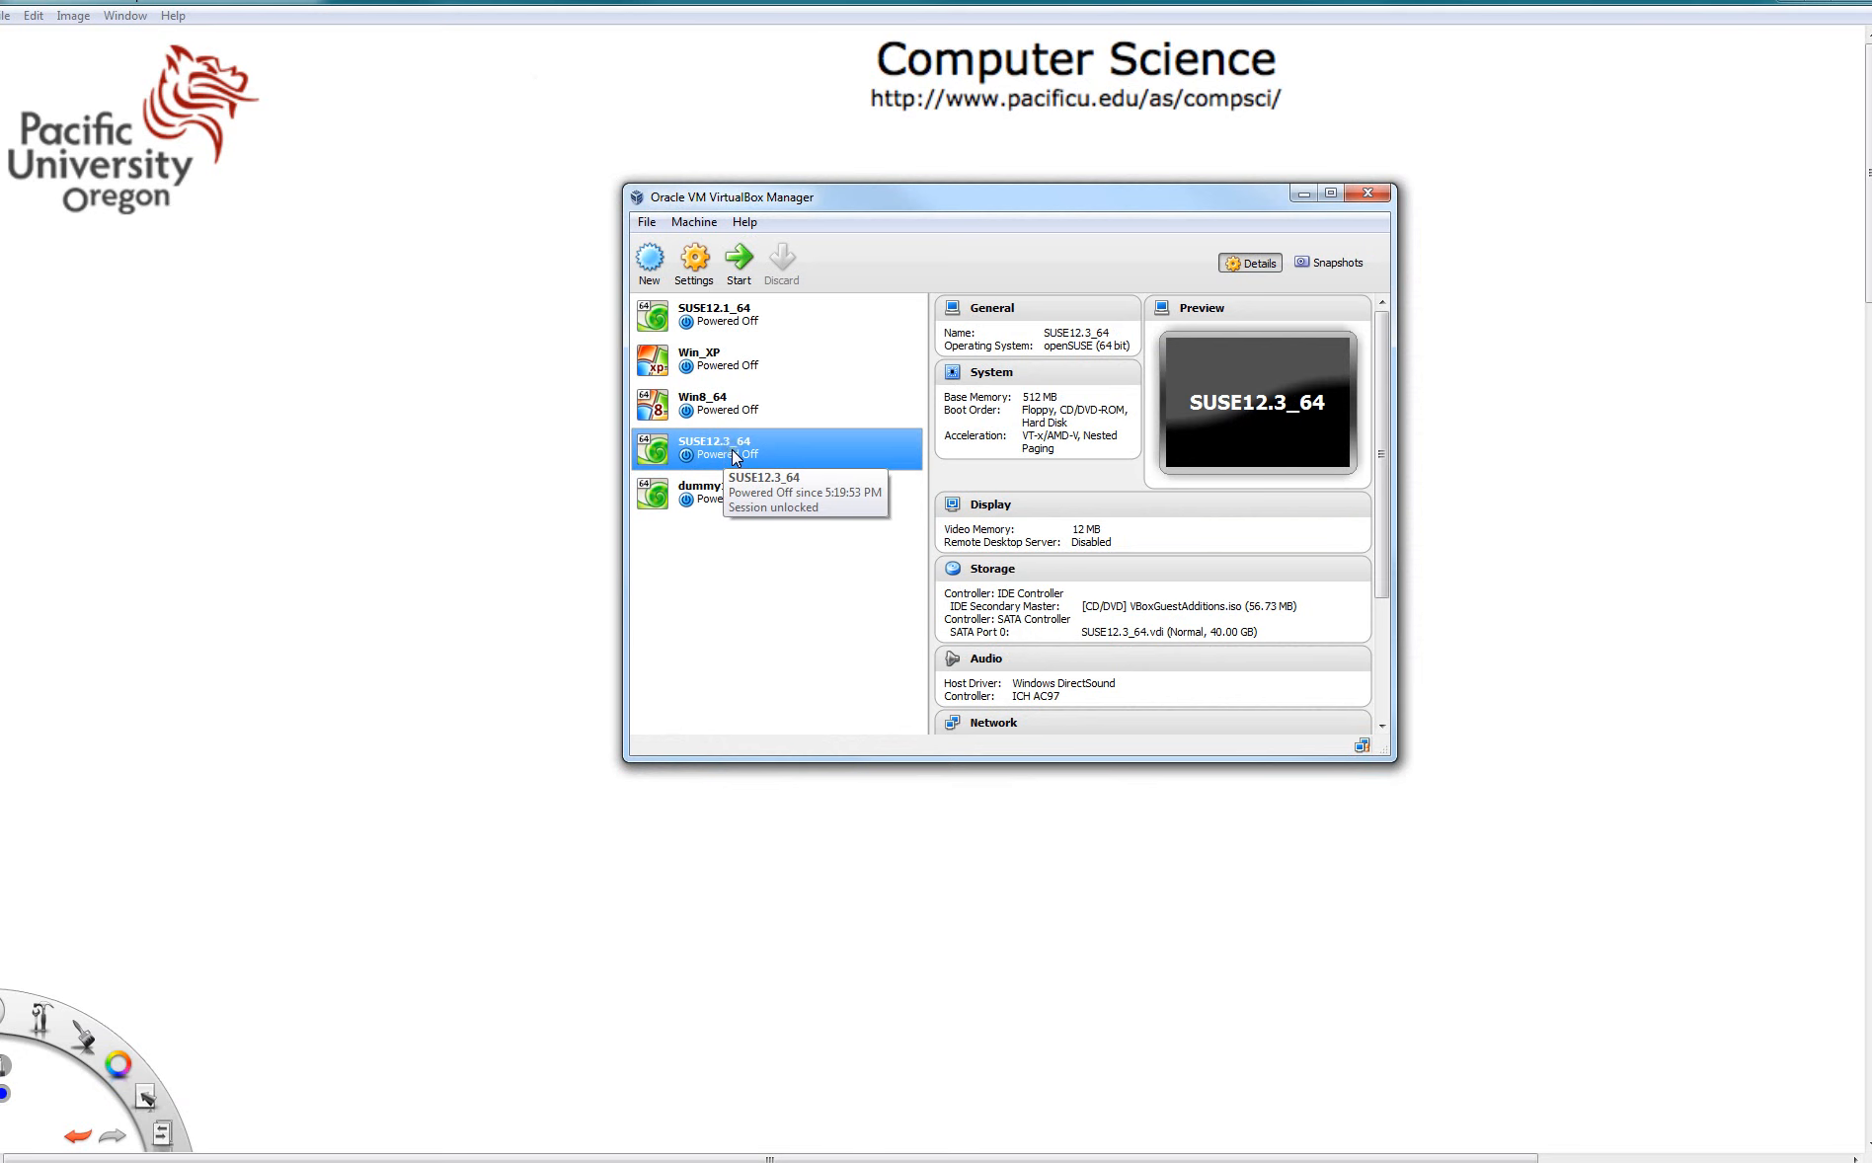
click(739, 259)
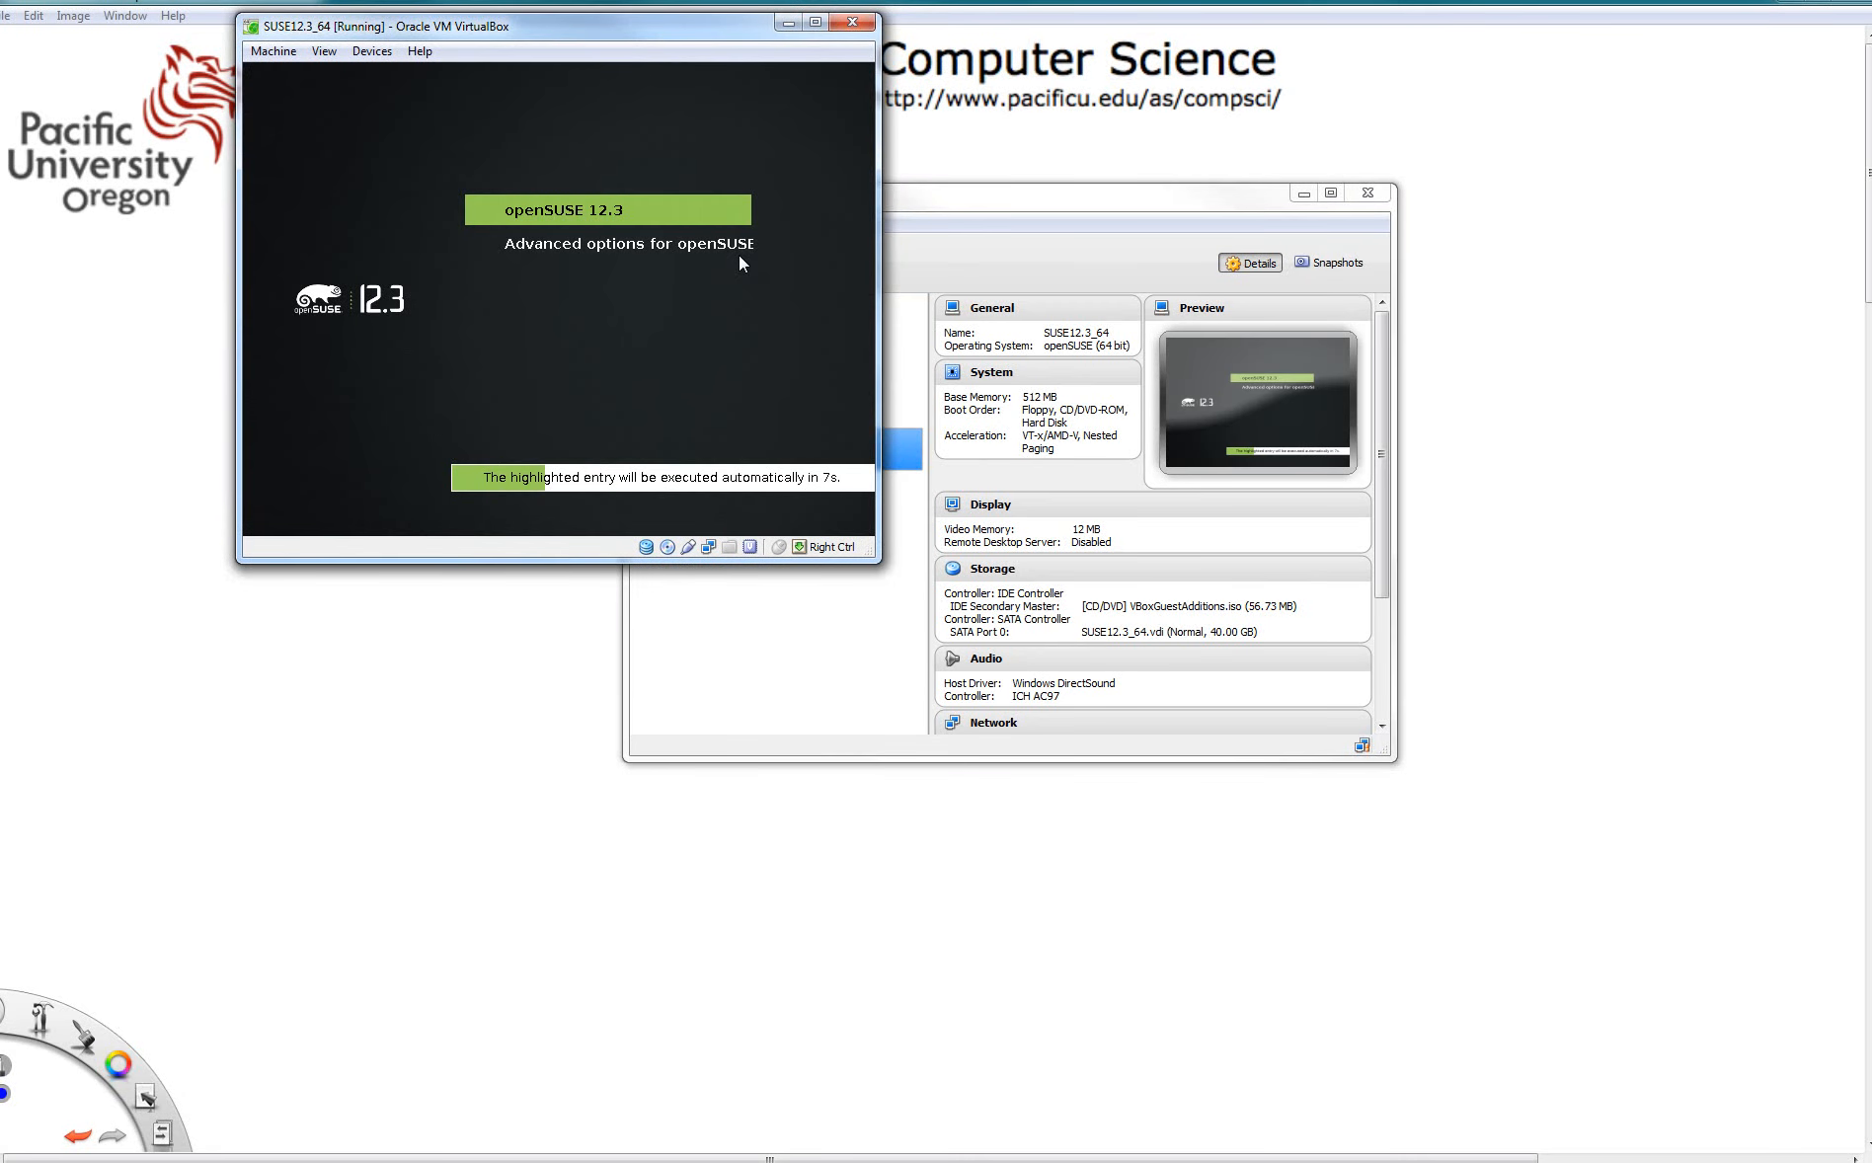
key(Return)
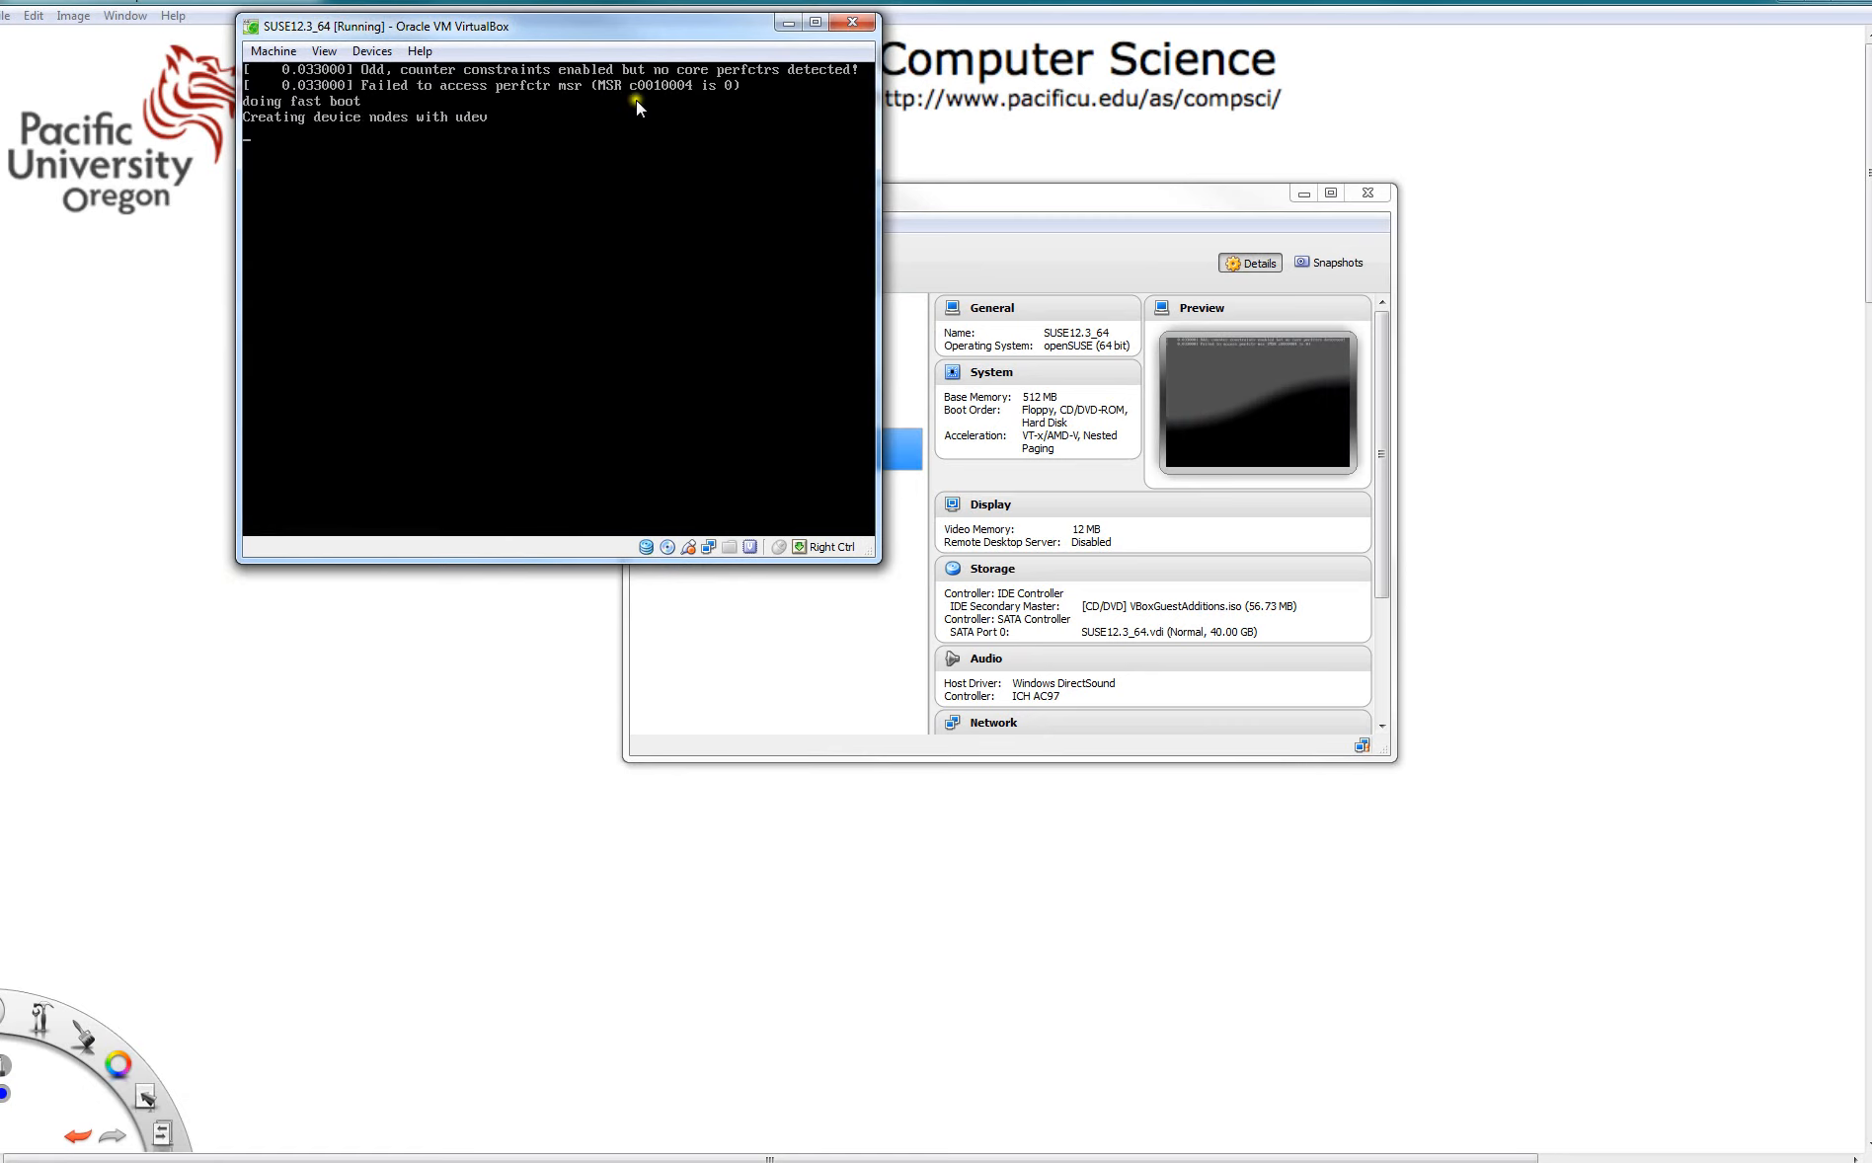
- Try to insert the Guest Additions installation image into the running machine, cancelling the force-unmount question
drag(591, 29, 1003, 276)
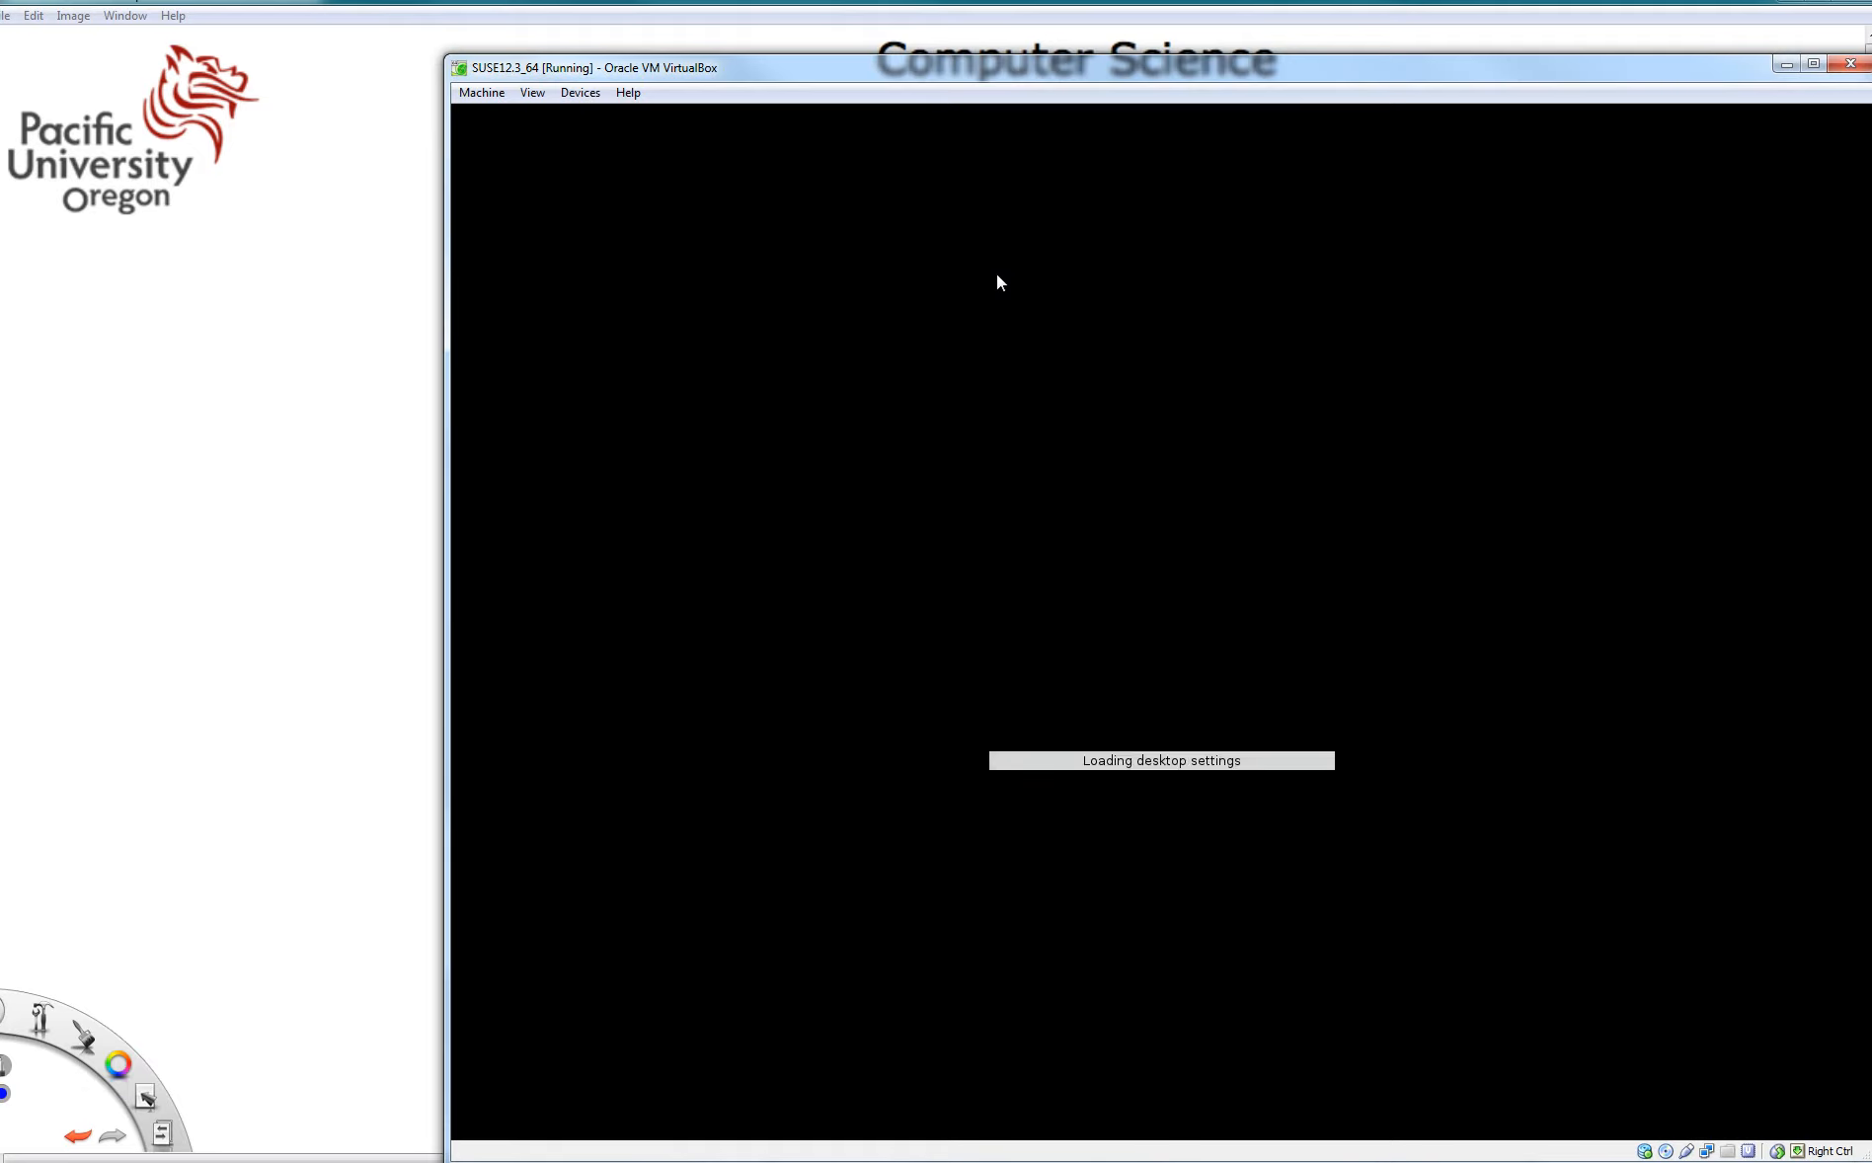
drag(1019, 81, 796, 33)
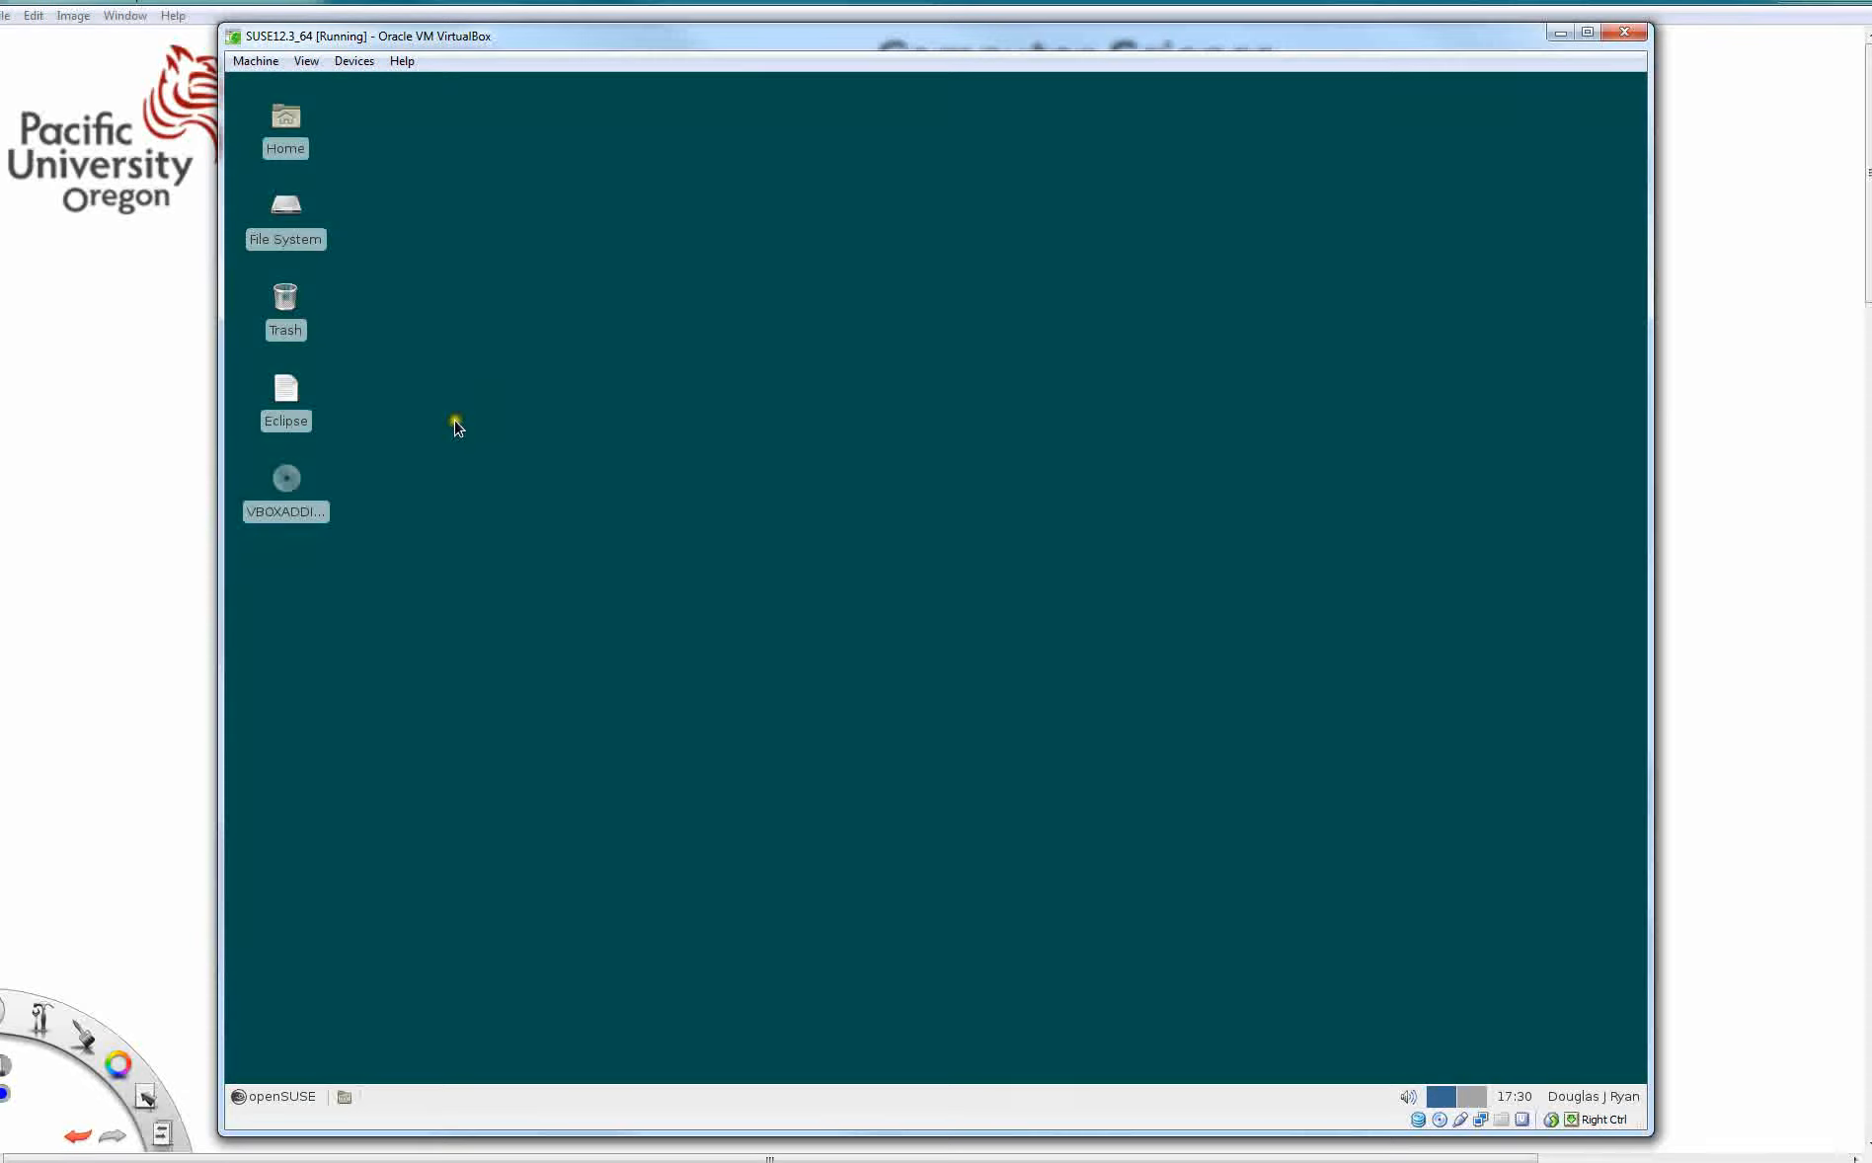
click(352, 62)
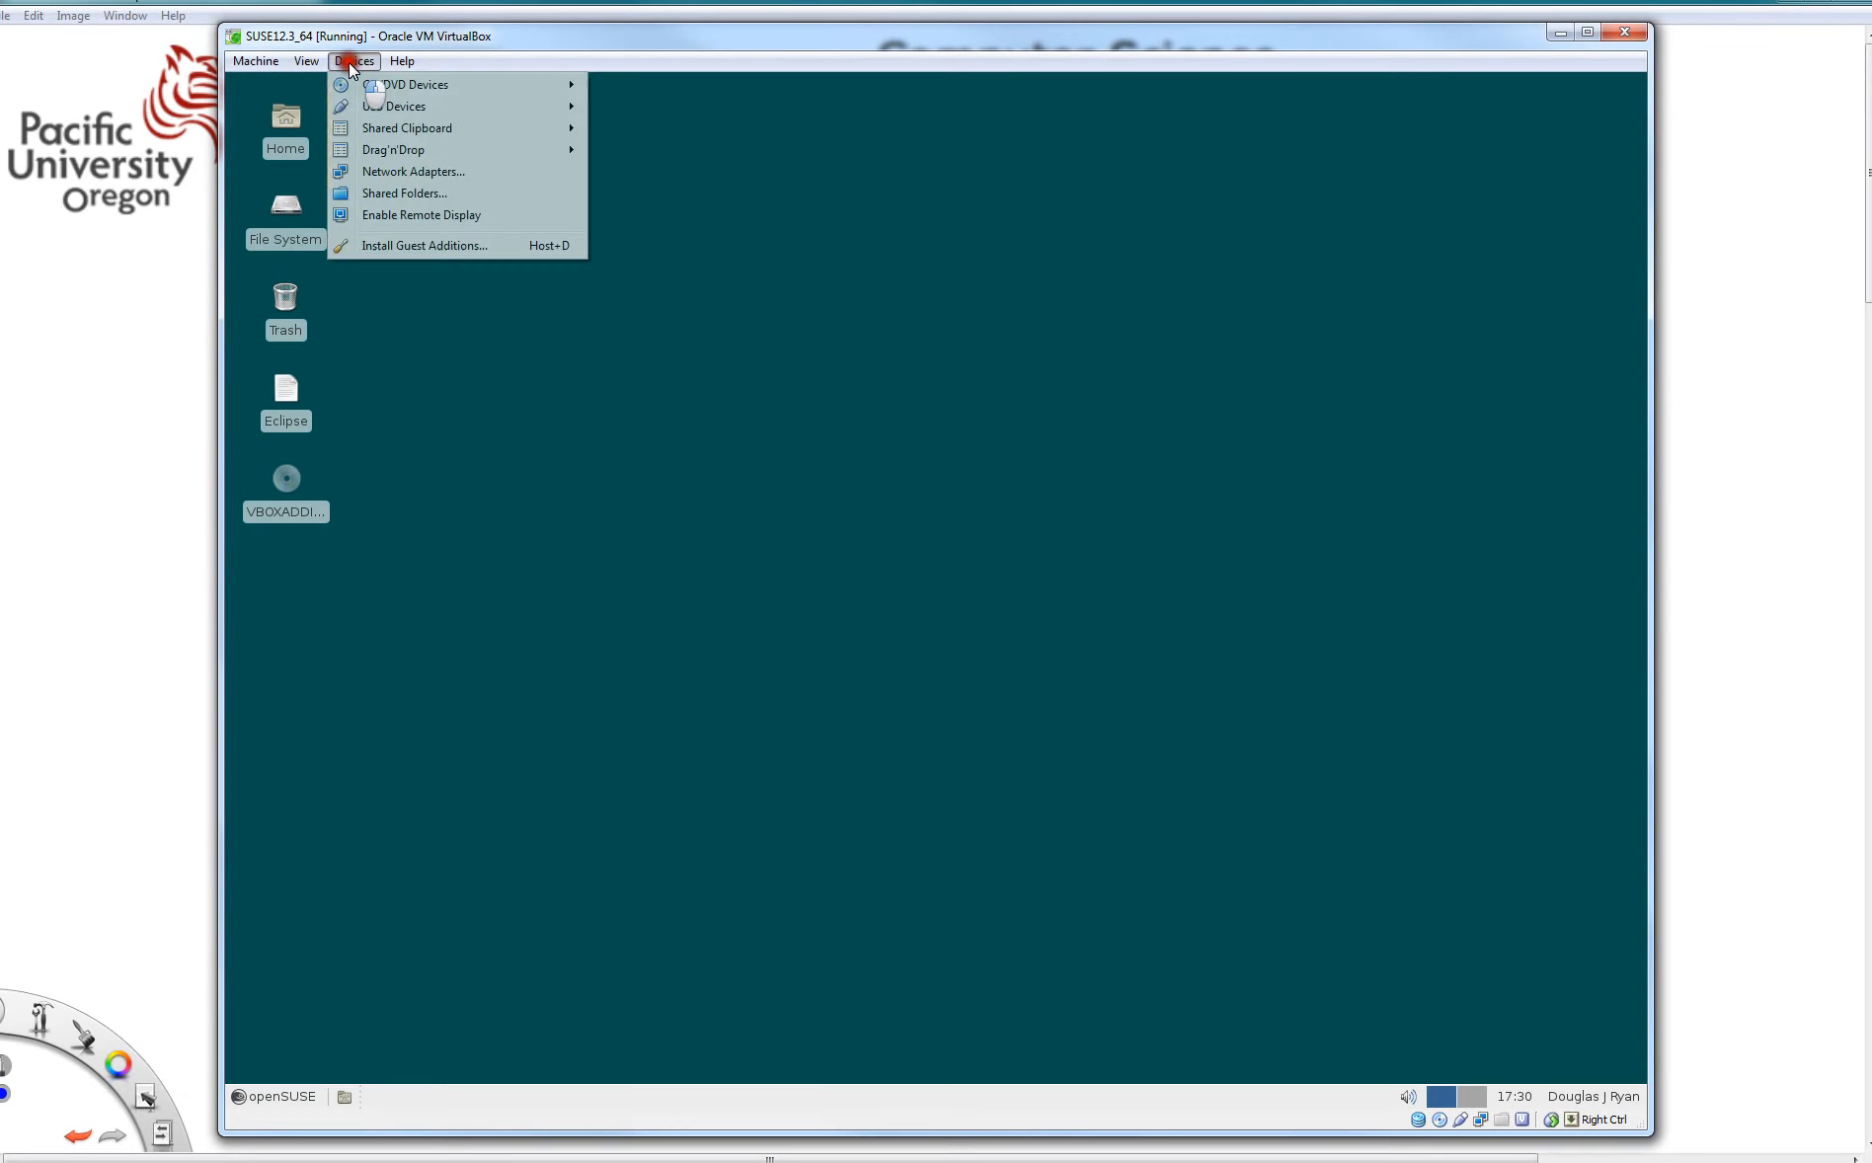
click(428, 248)
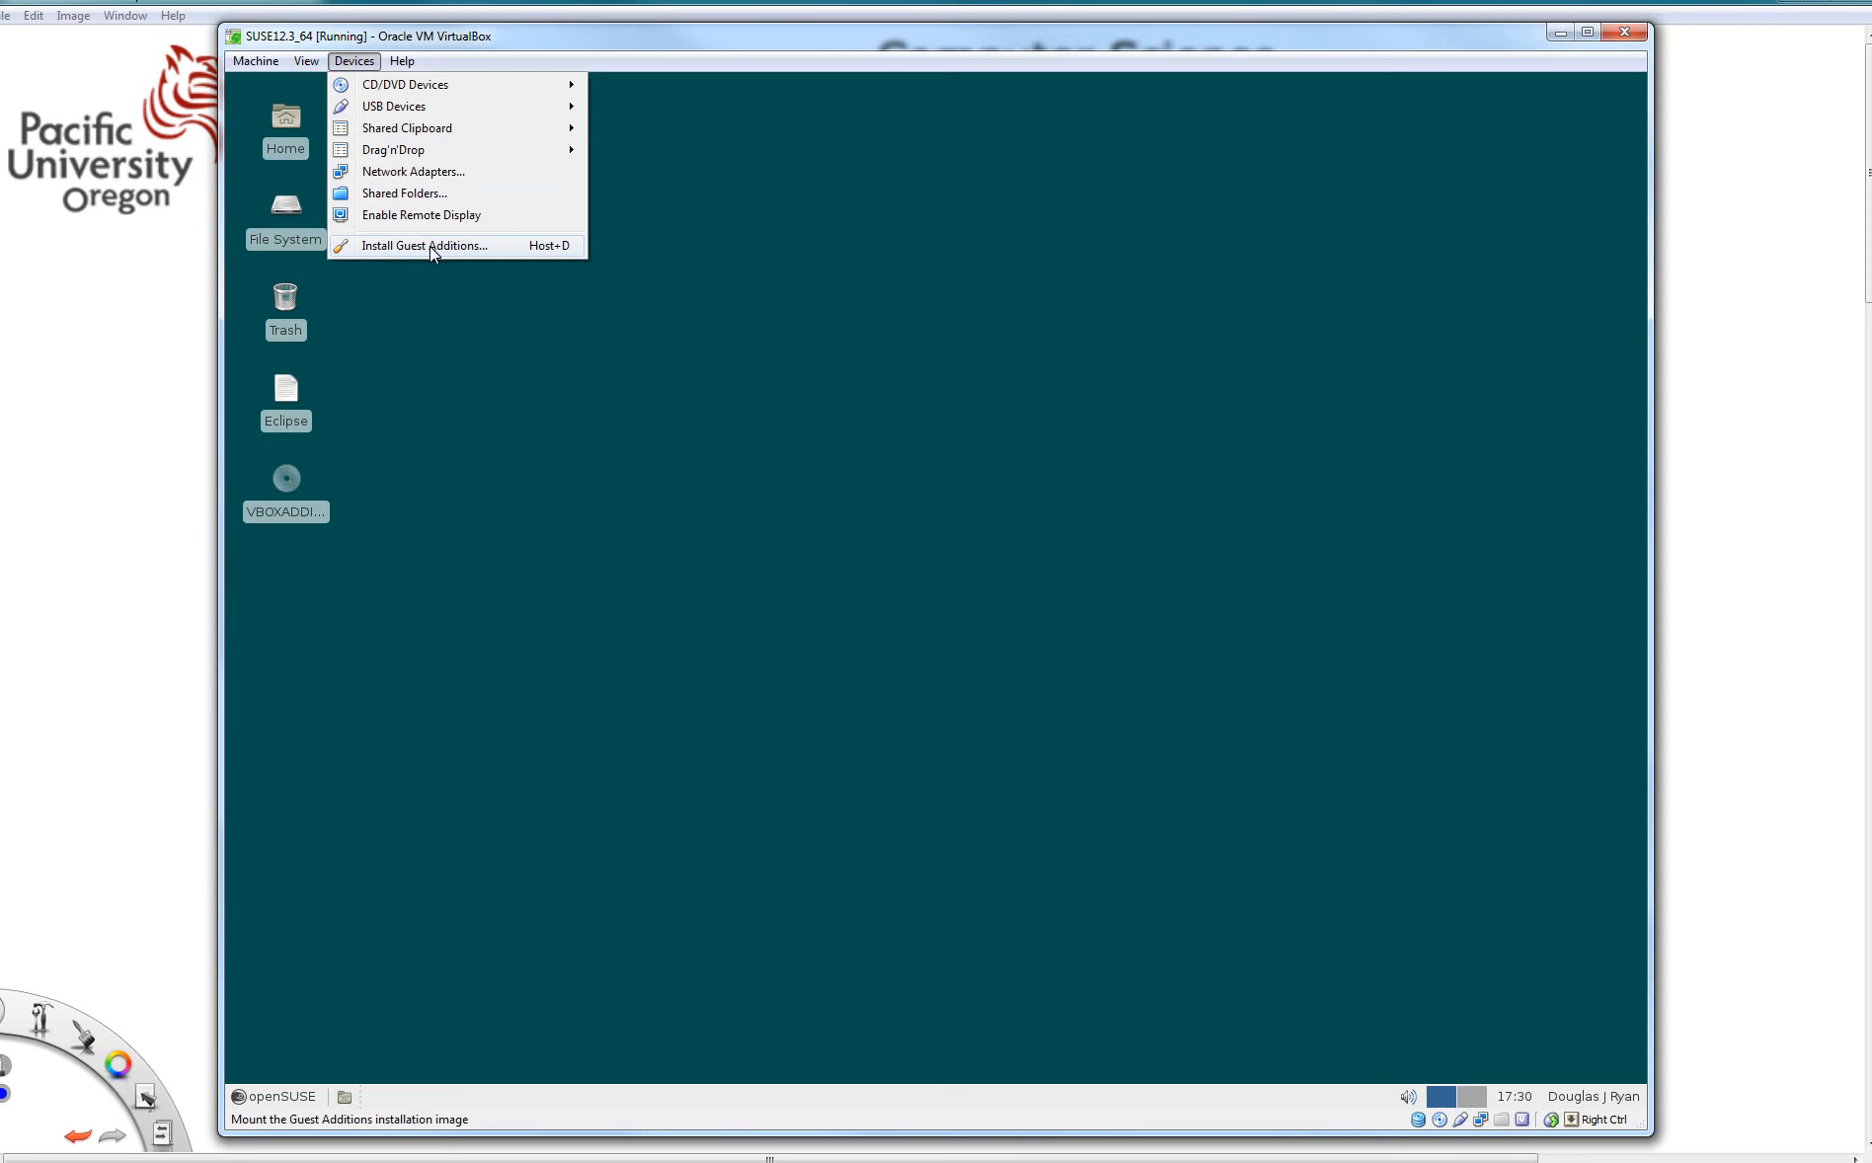
click(430, 245)
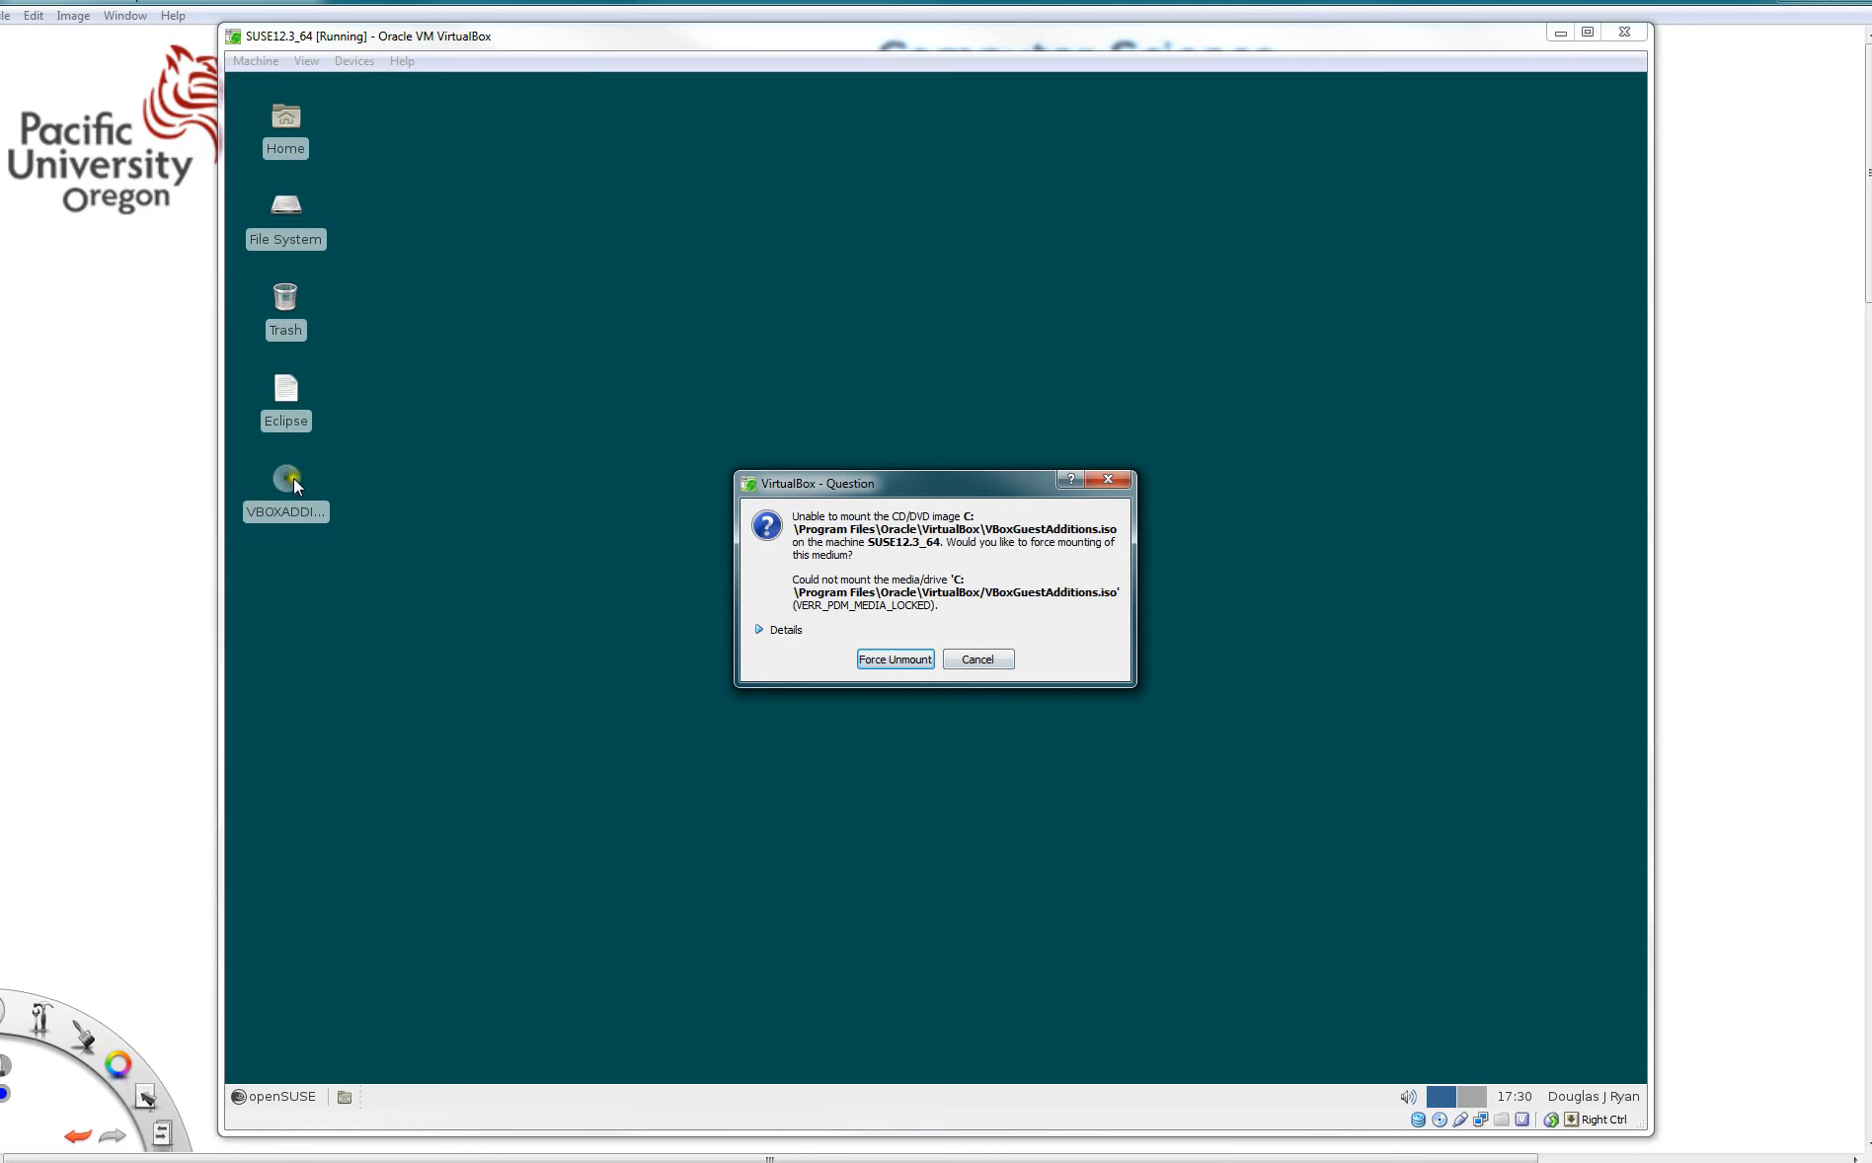
click(980, 659)
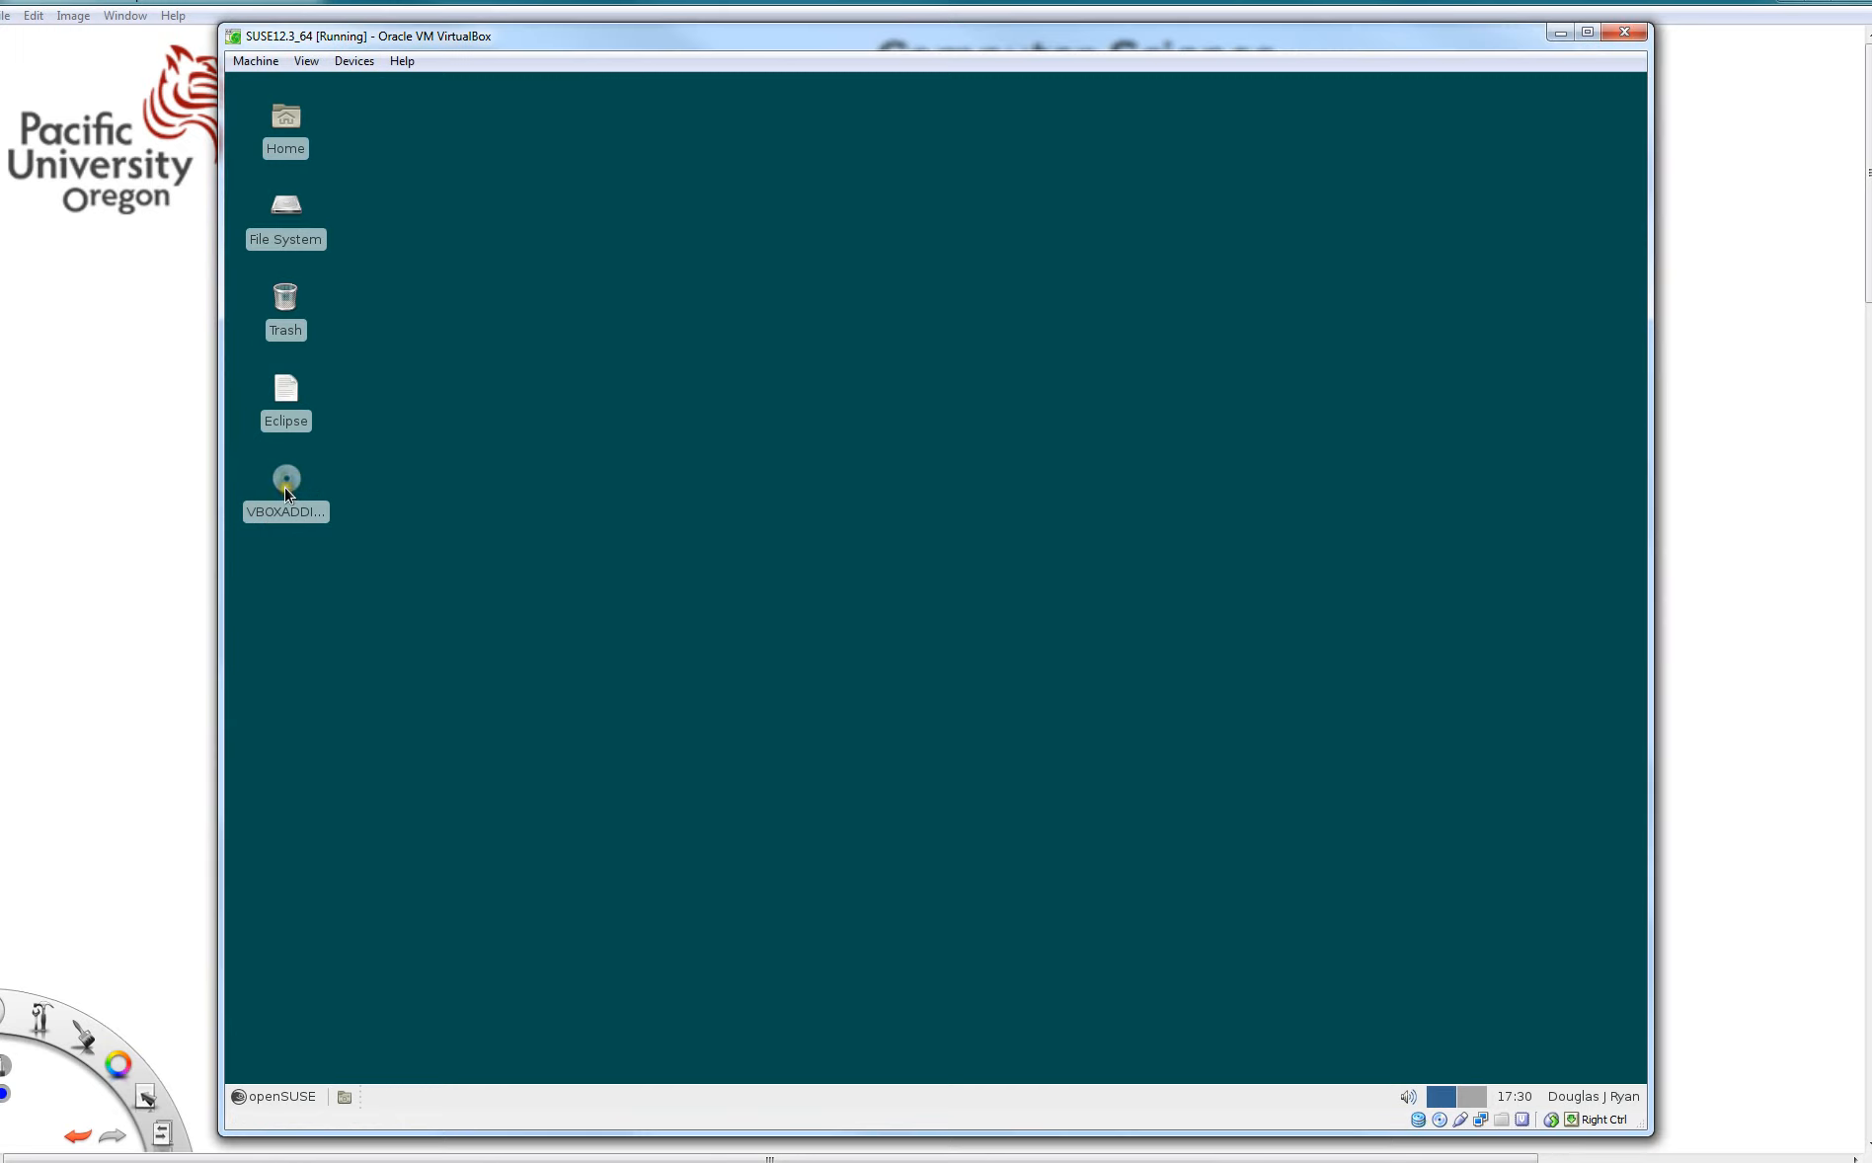
- Open Xfce Terminal from the openSUSE System applications menu and focus its window
click(261, 1096)
mouse_move(298, 960)
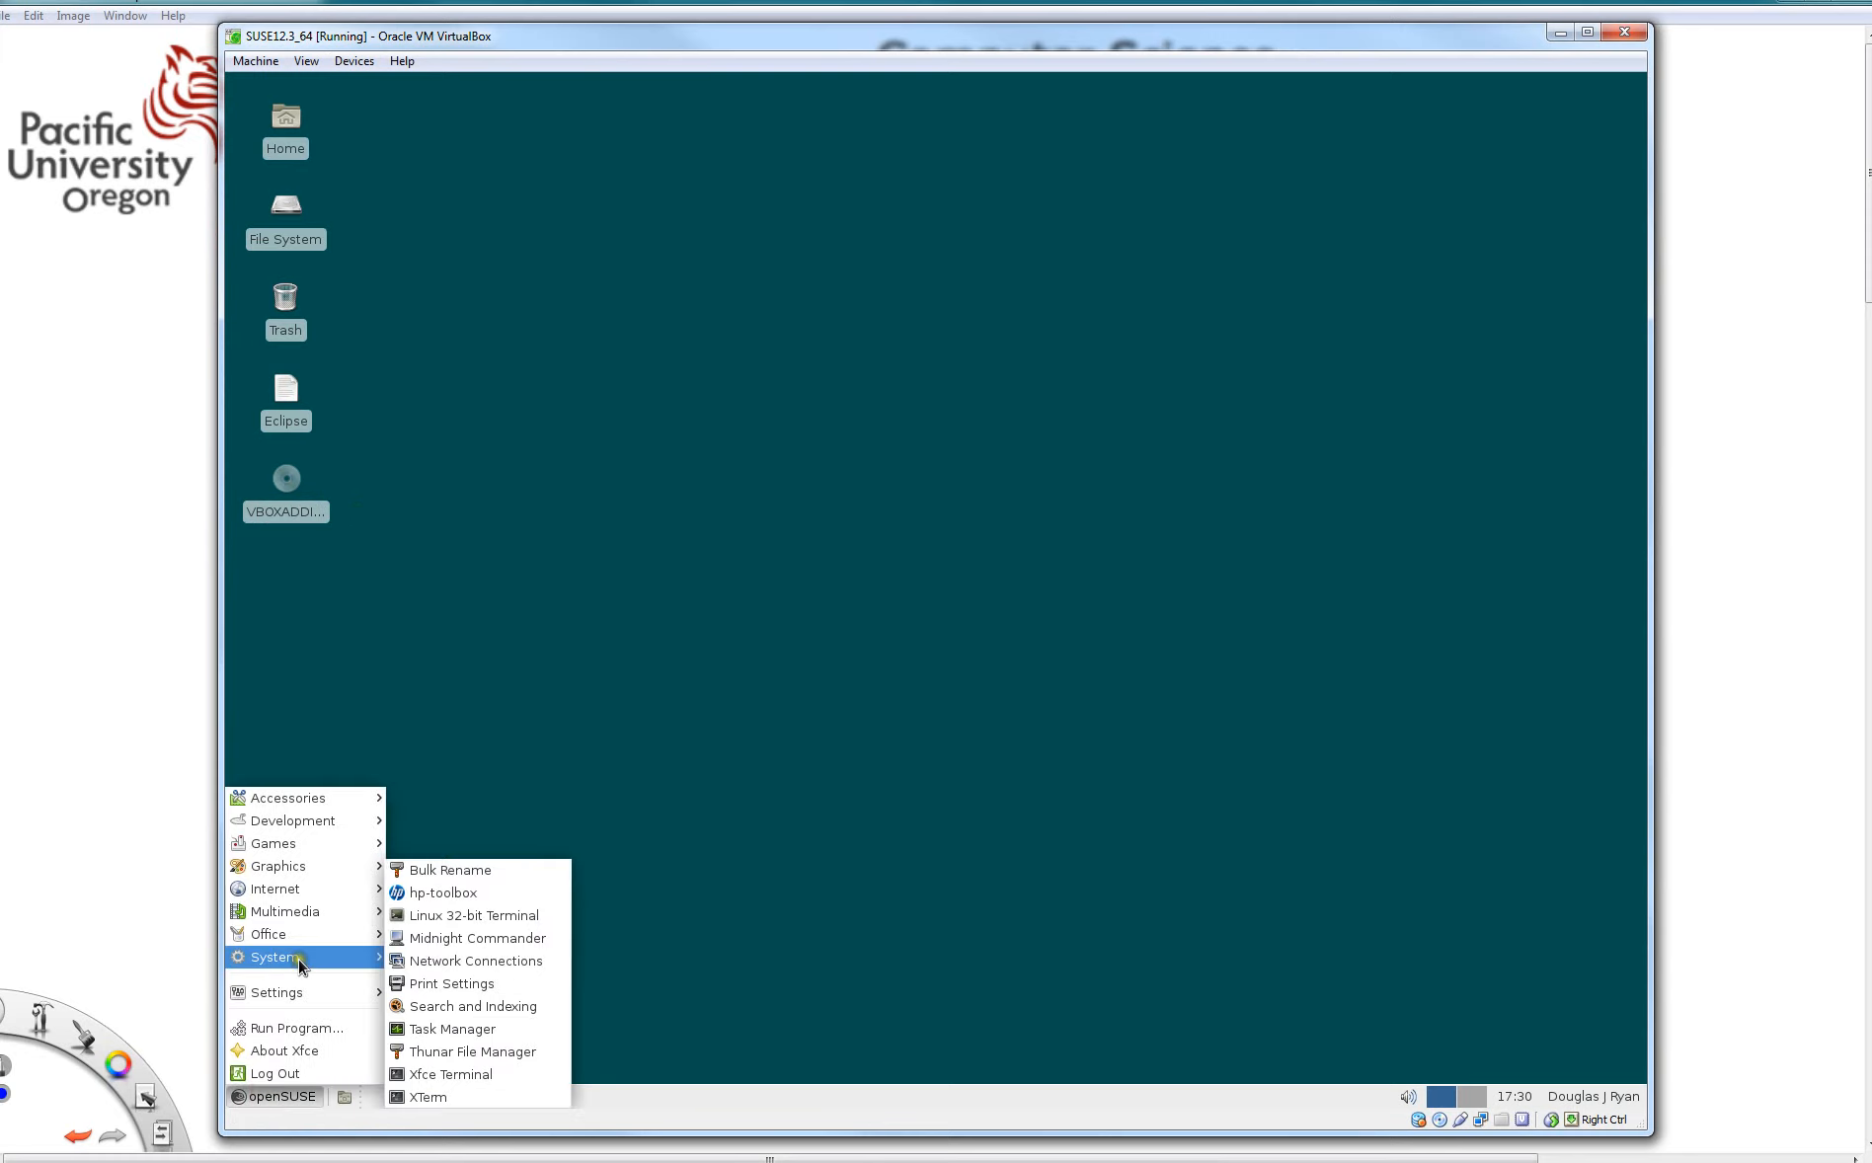
click(474, 1078)
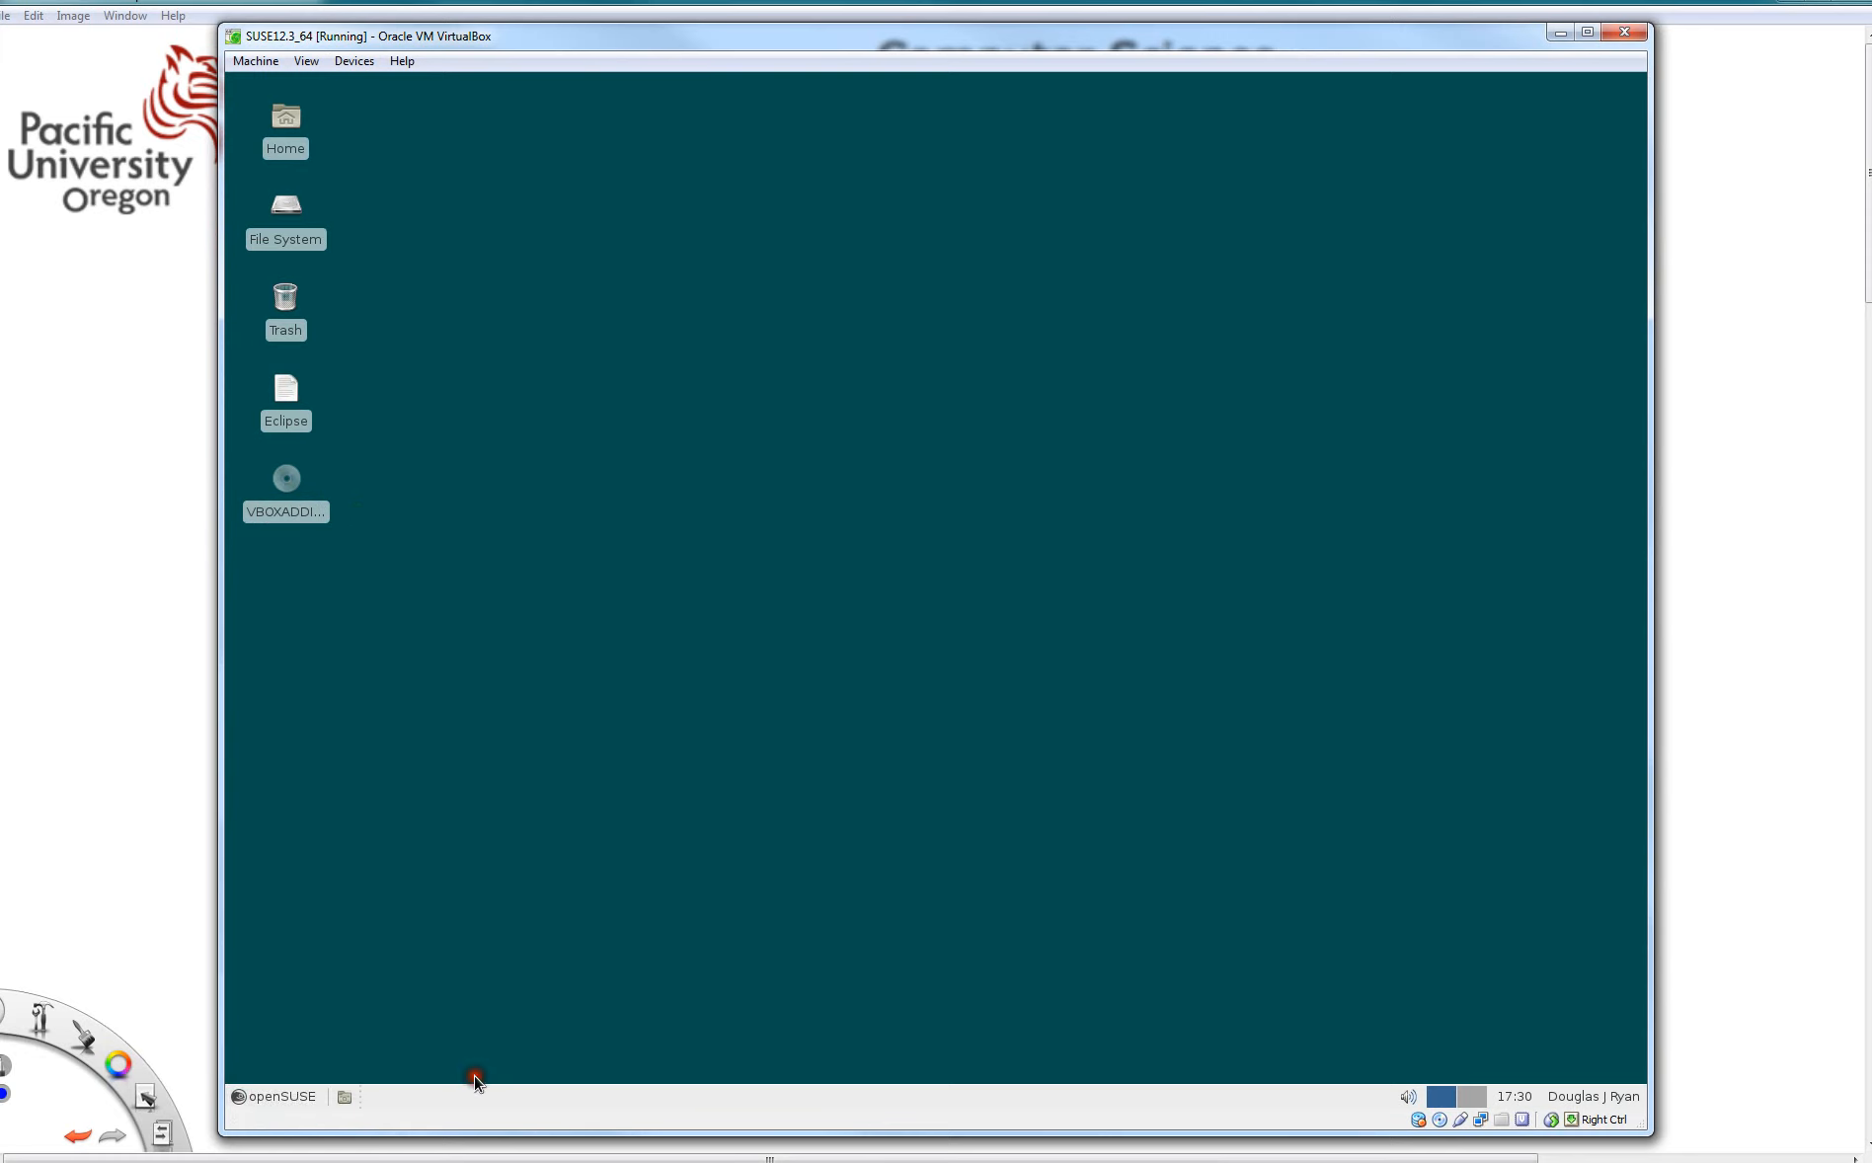
drag(877, 584, 880, 580)
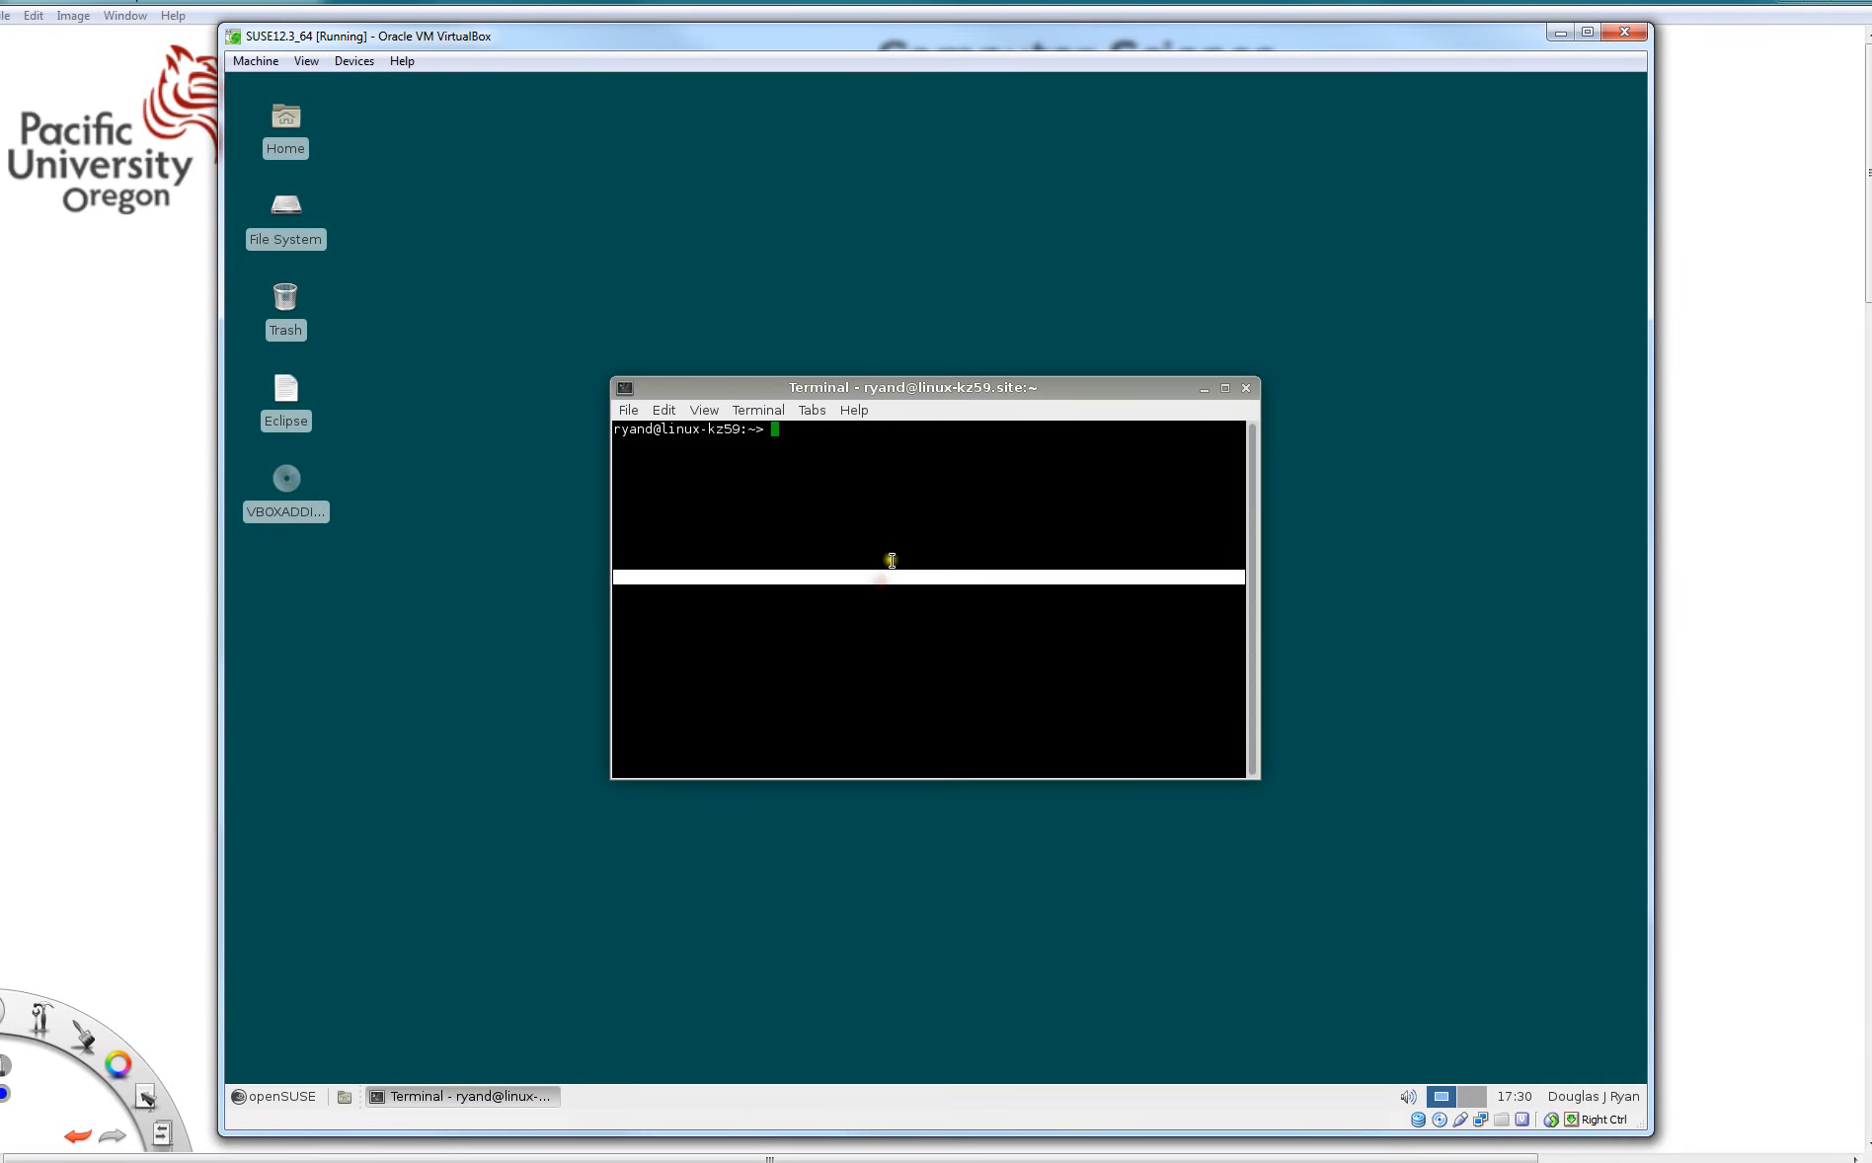
click(883, 537)
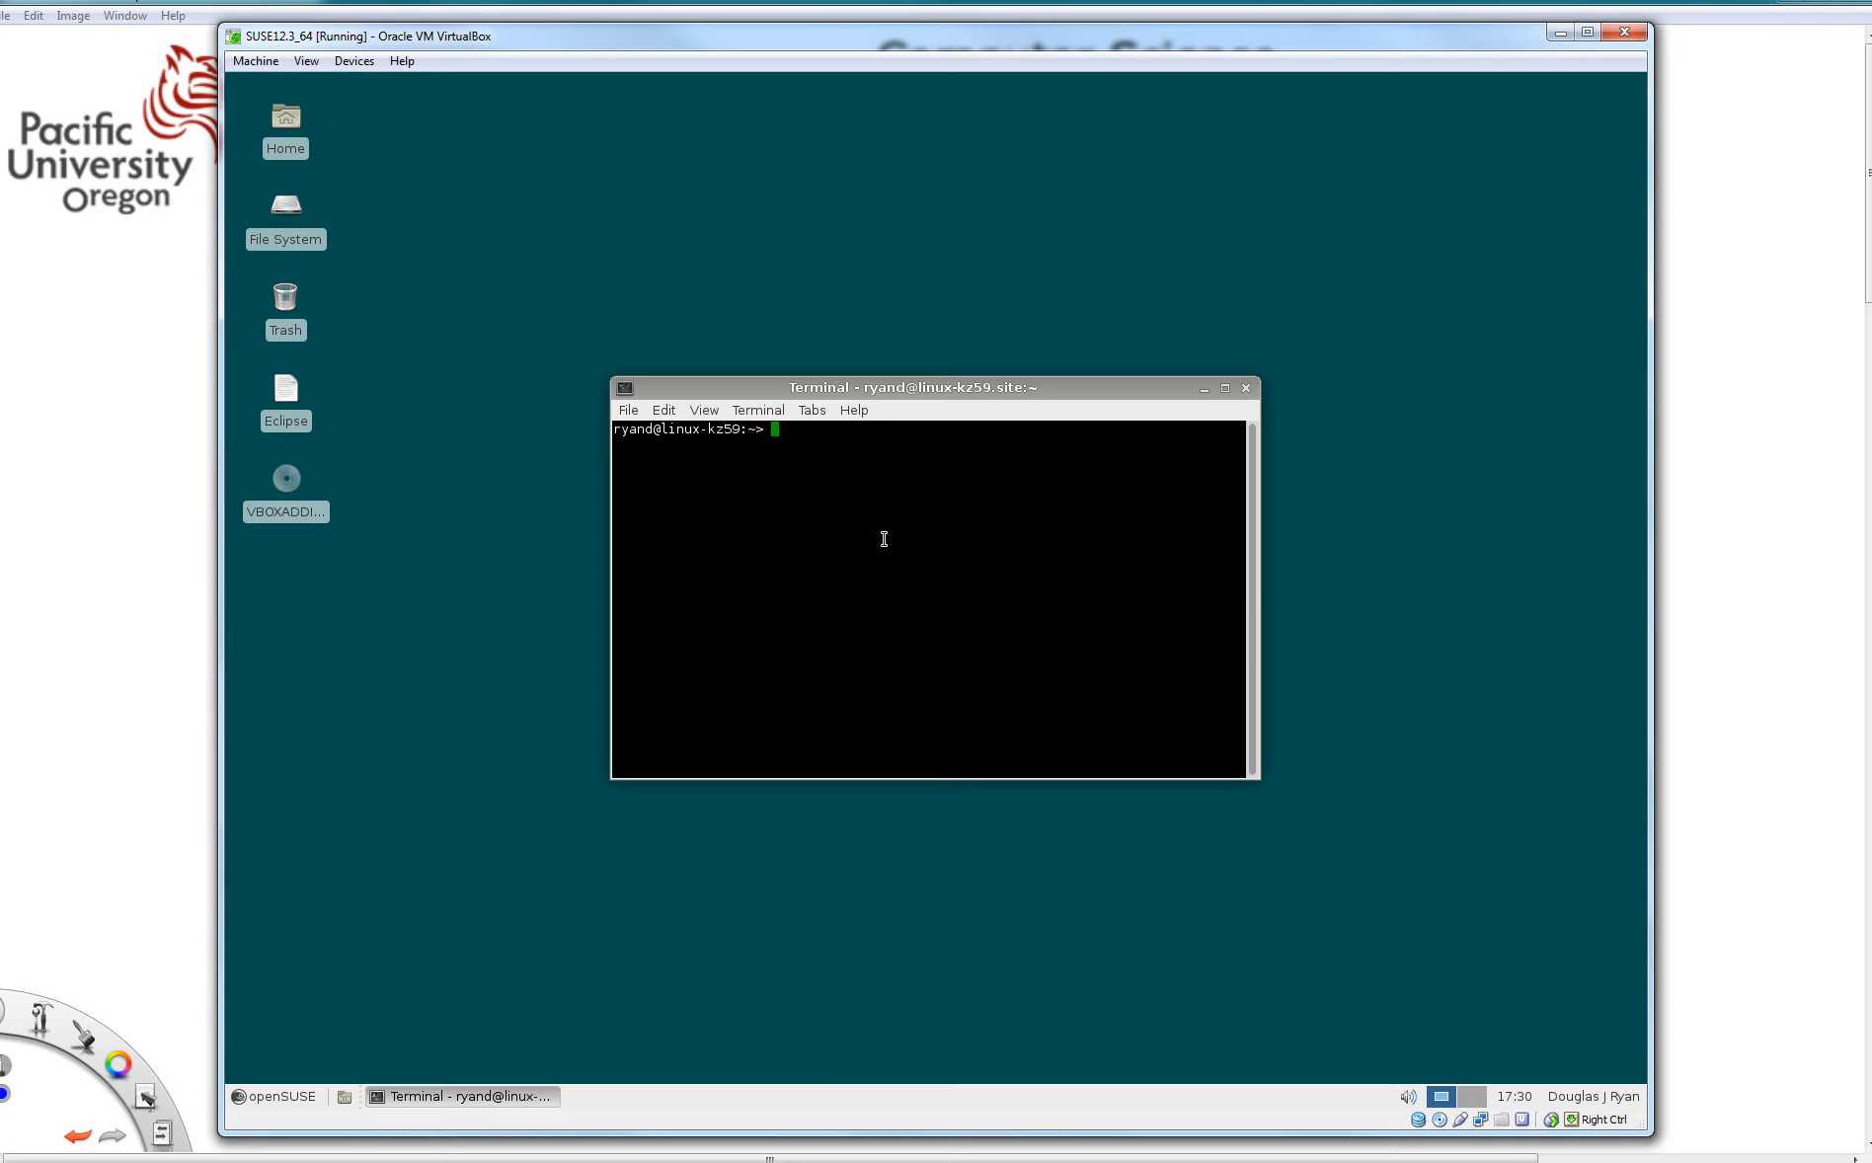
- Switch to the root user with su, entering the root password, and list mounted filesystems with df
text(su)
key(Return)
key(Return)
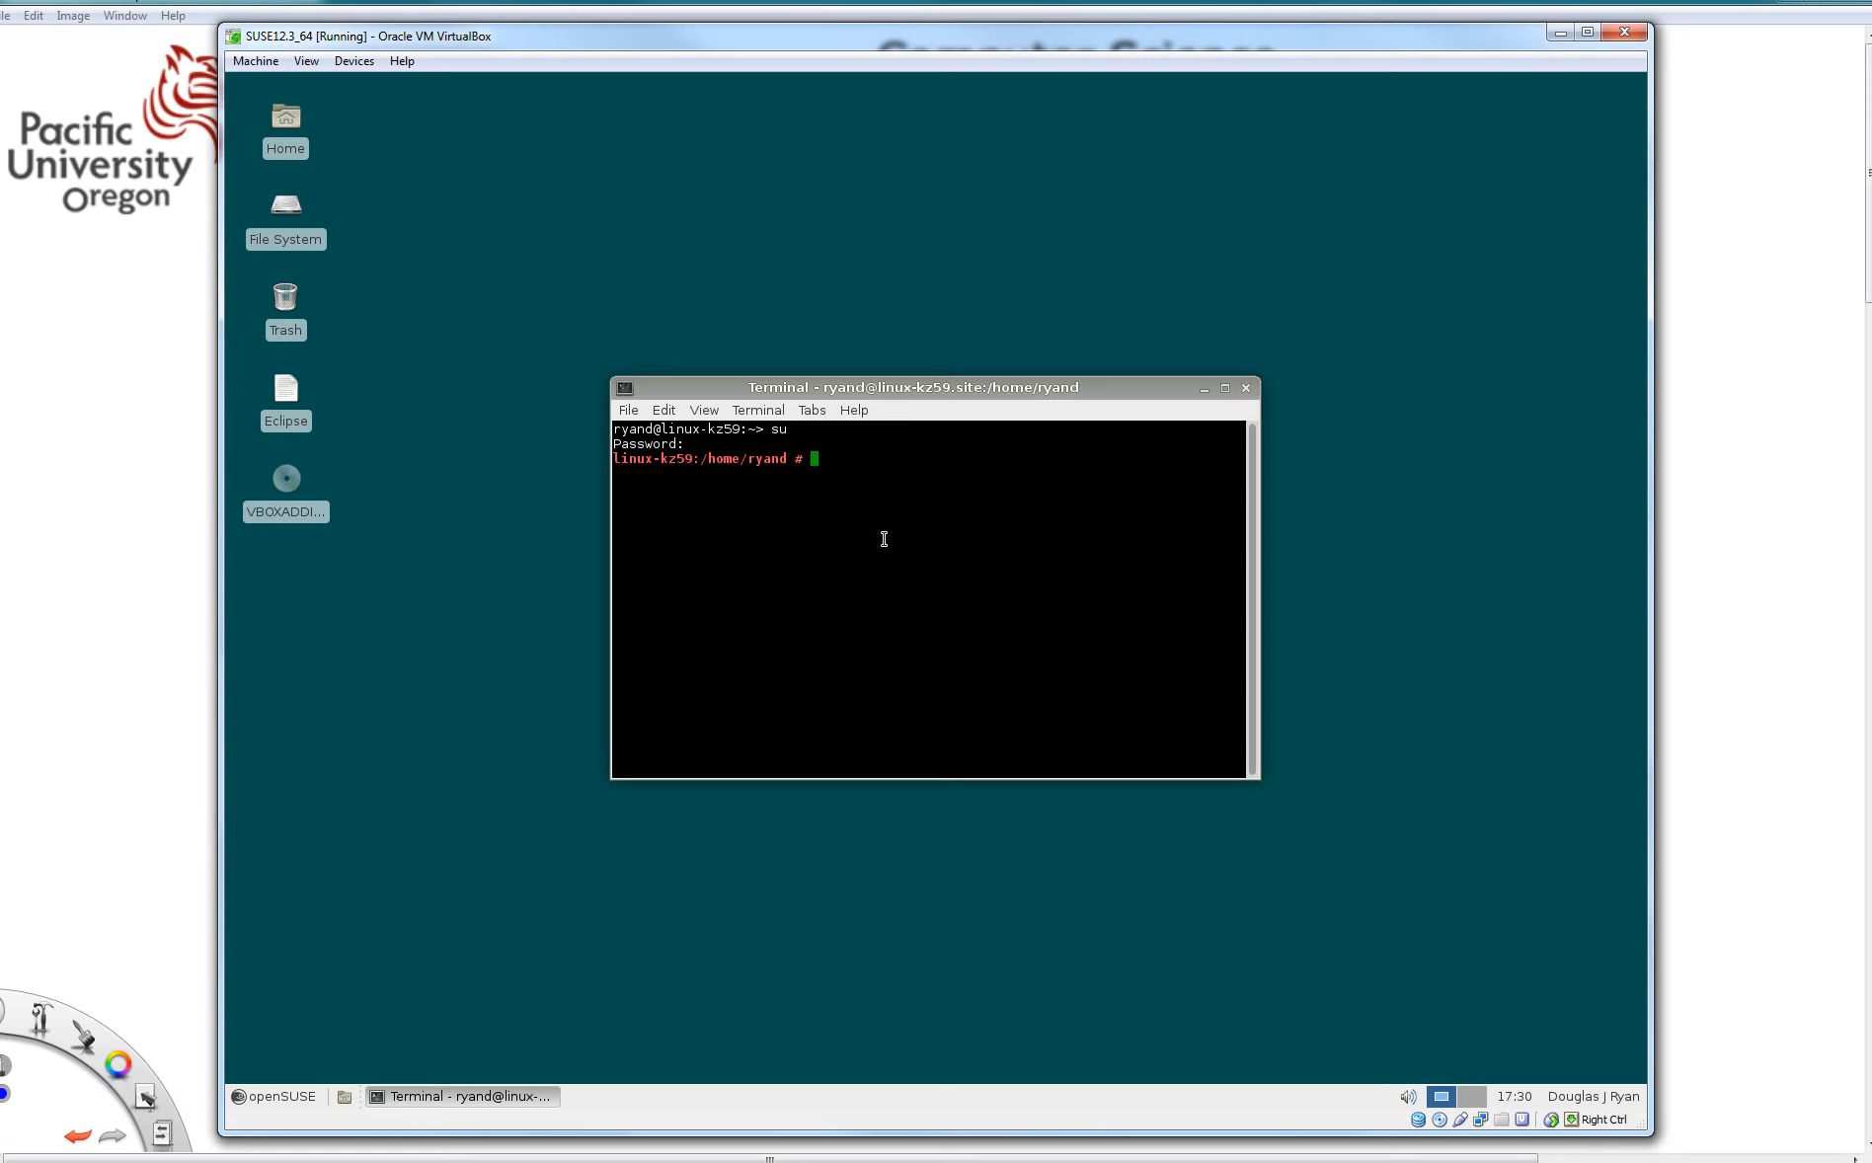
text(df)
key(Return)
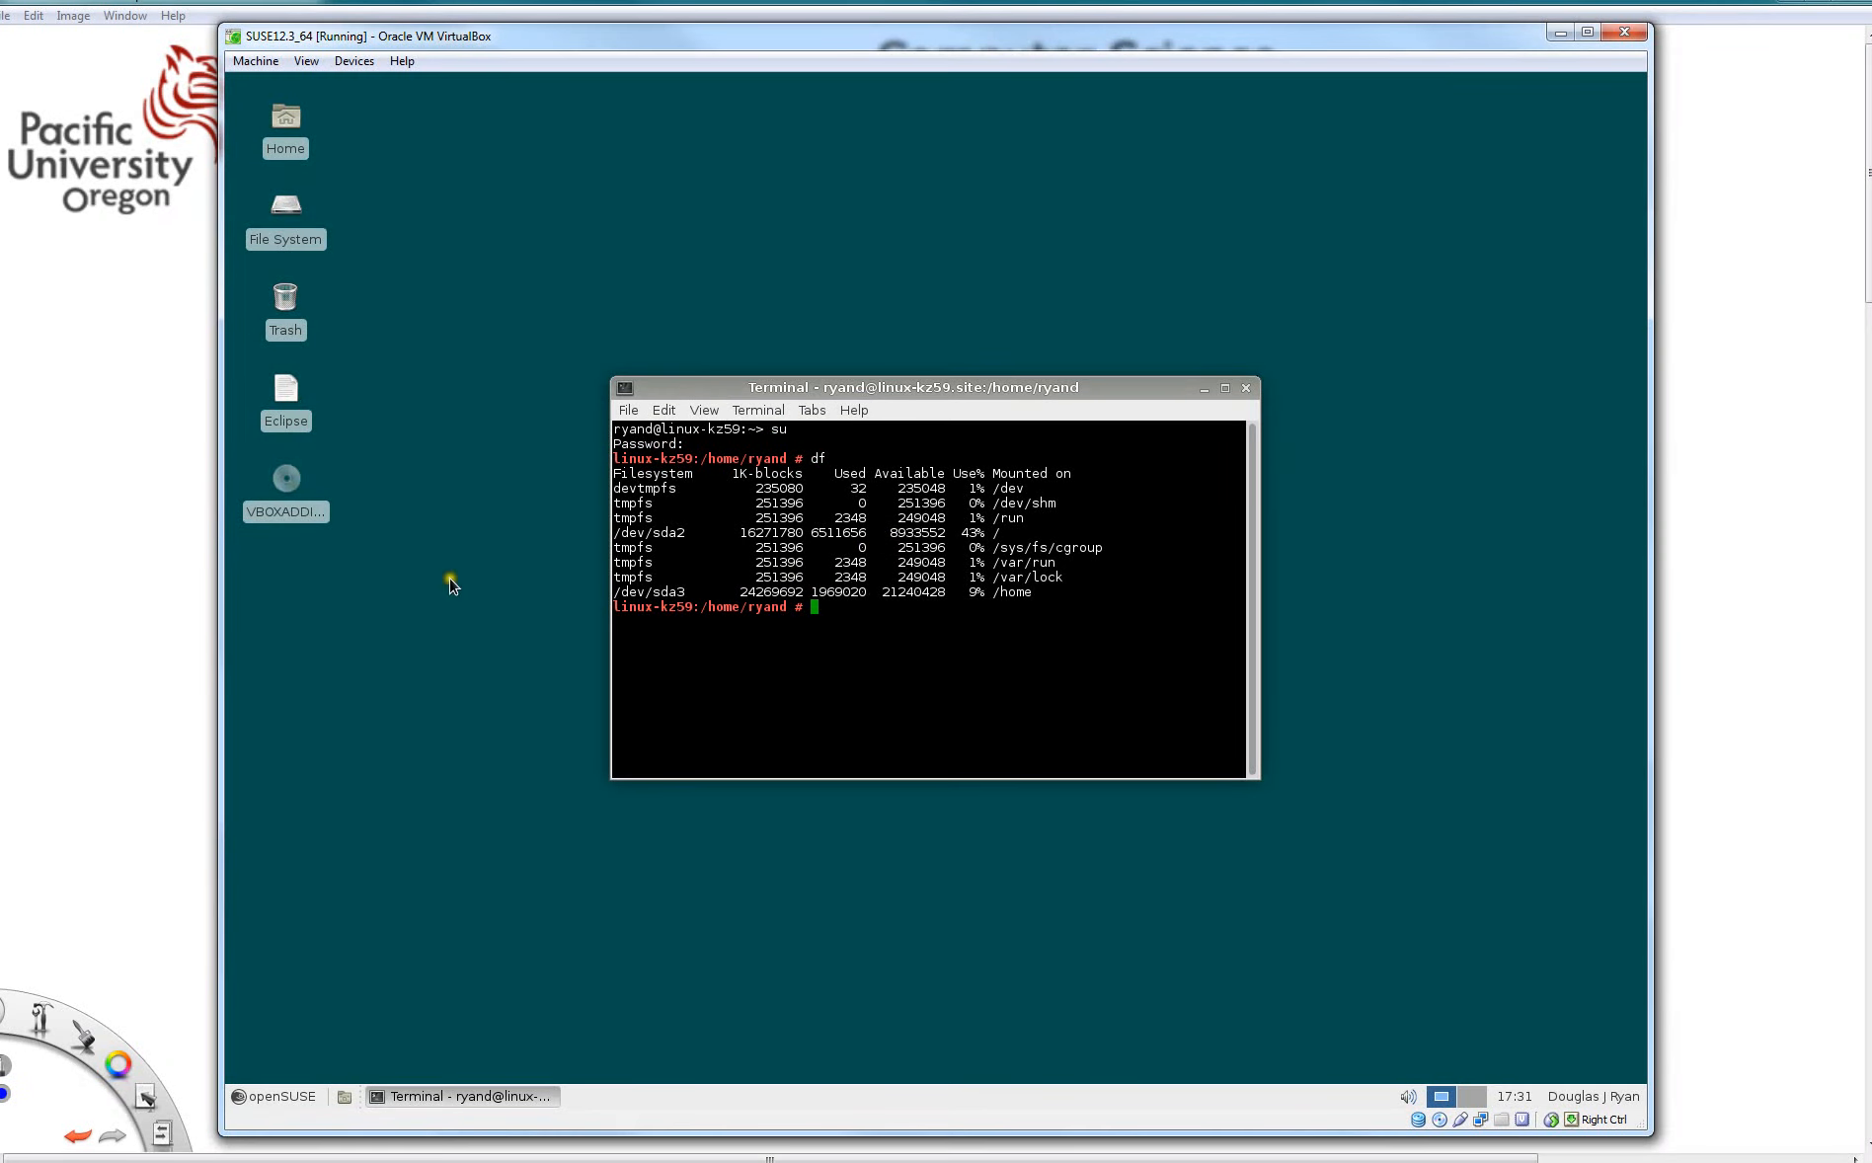
- Mount the VBOXADDITIONS disc from its desktop icon and check the mounted filesystems again with df
click(287, 480)
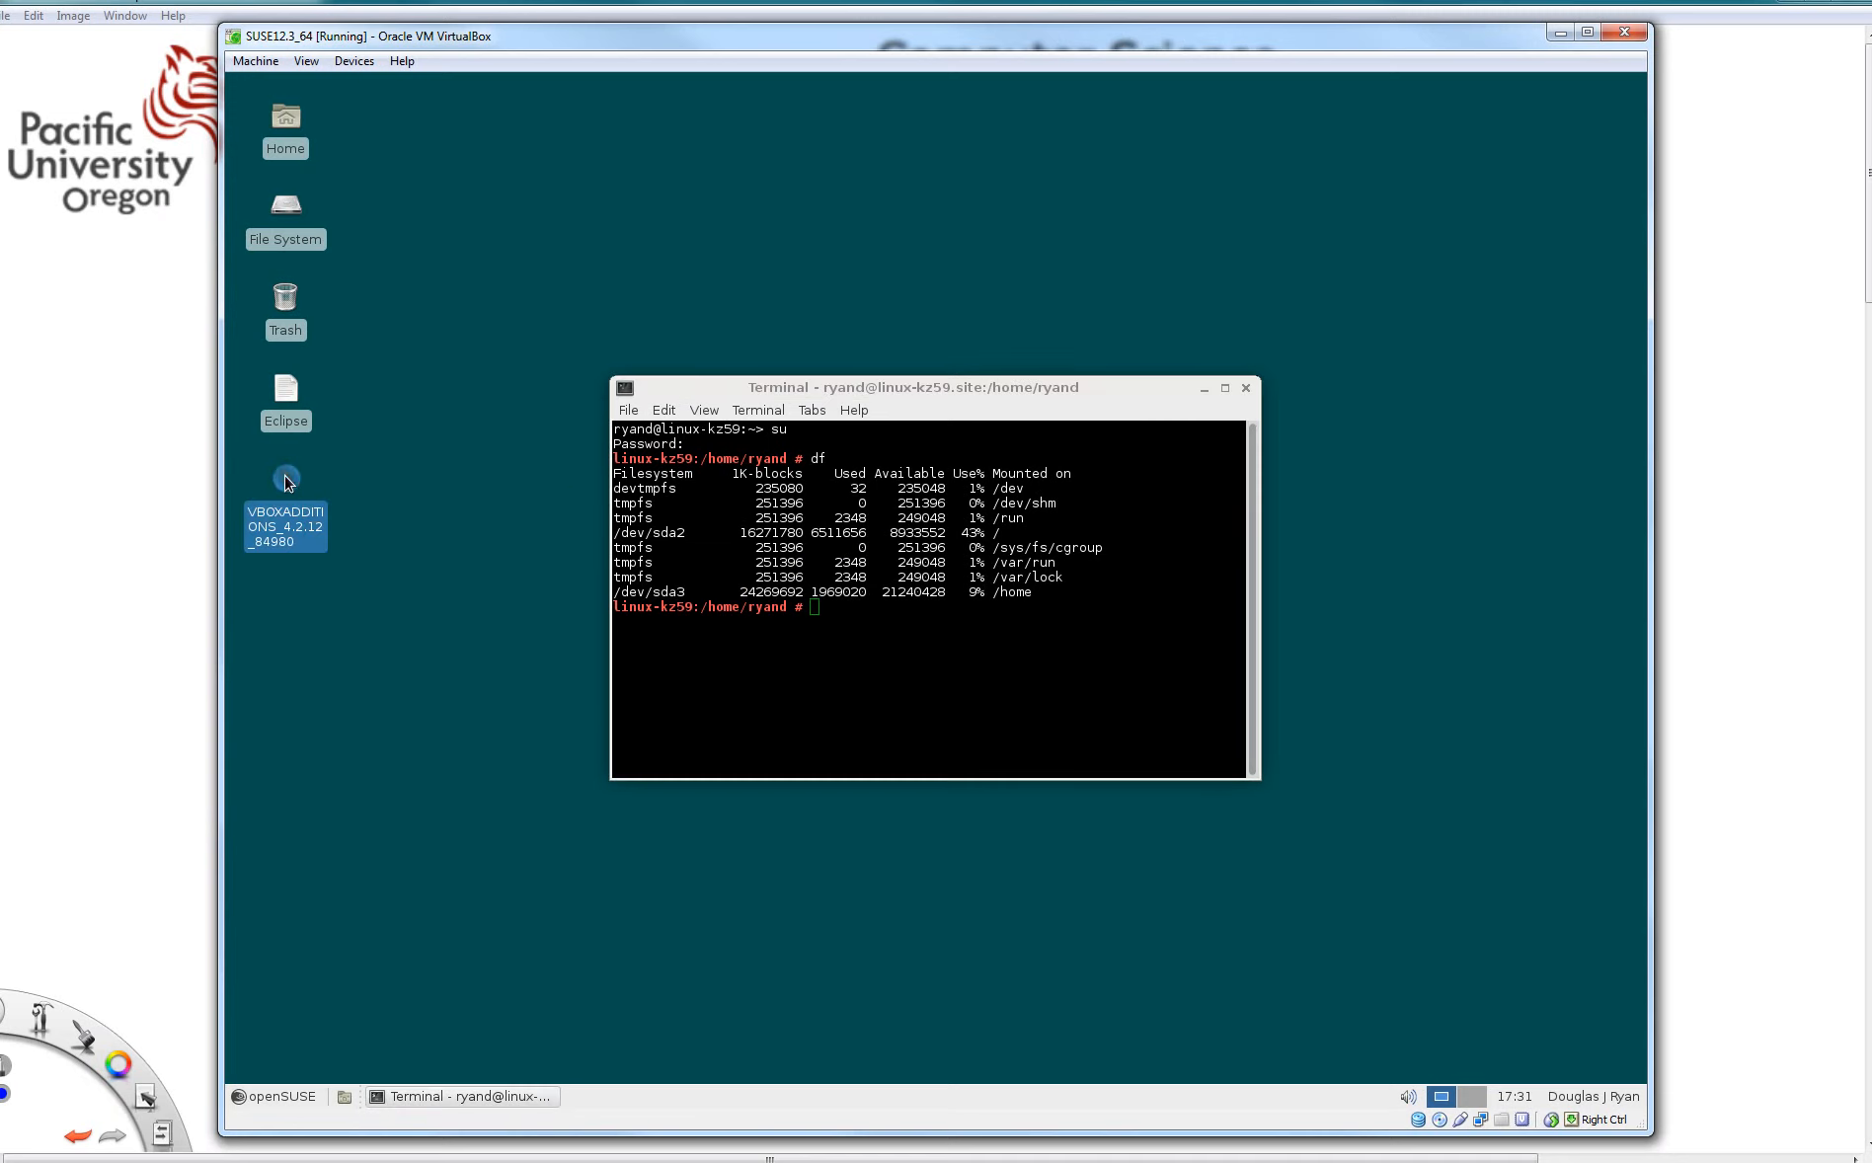
right_click(287, 480)
click(326, 534)
click(933, 657)
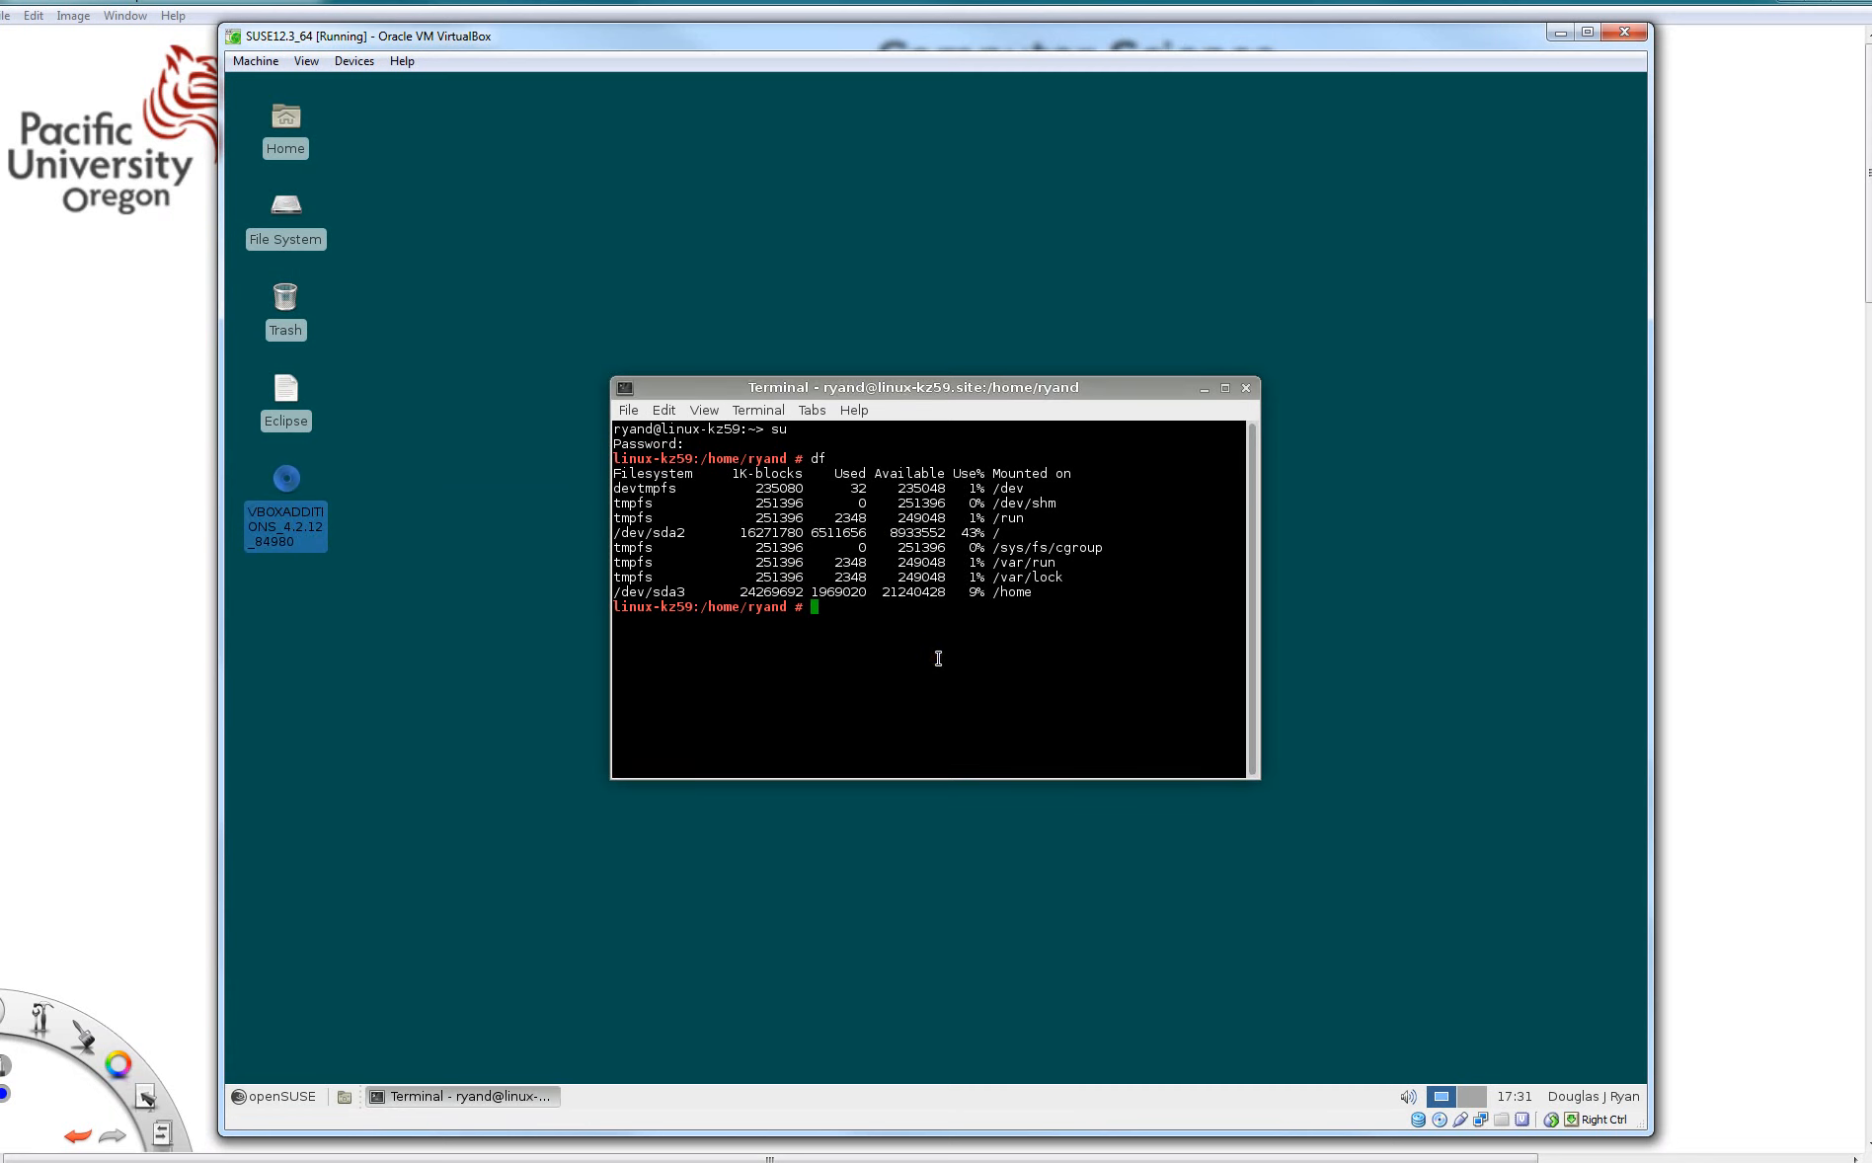
text(df)
key(Return)
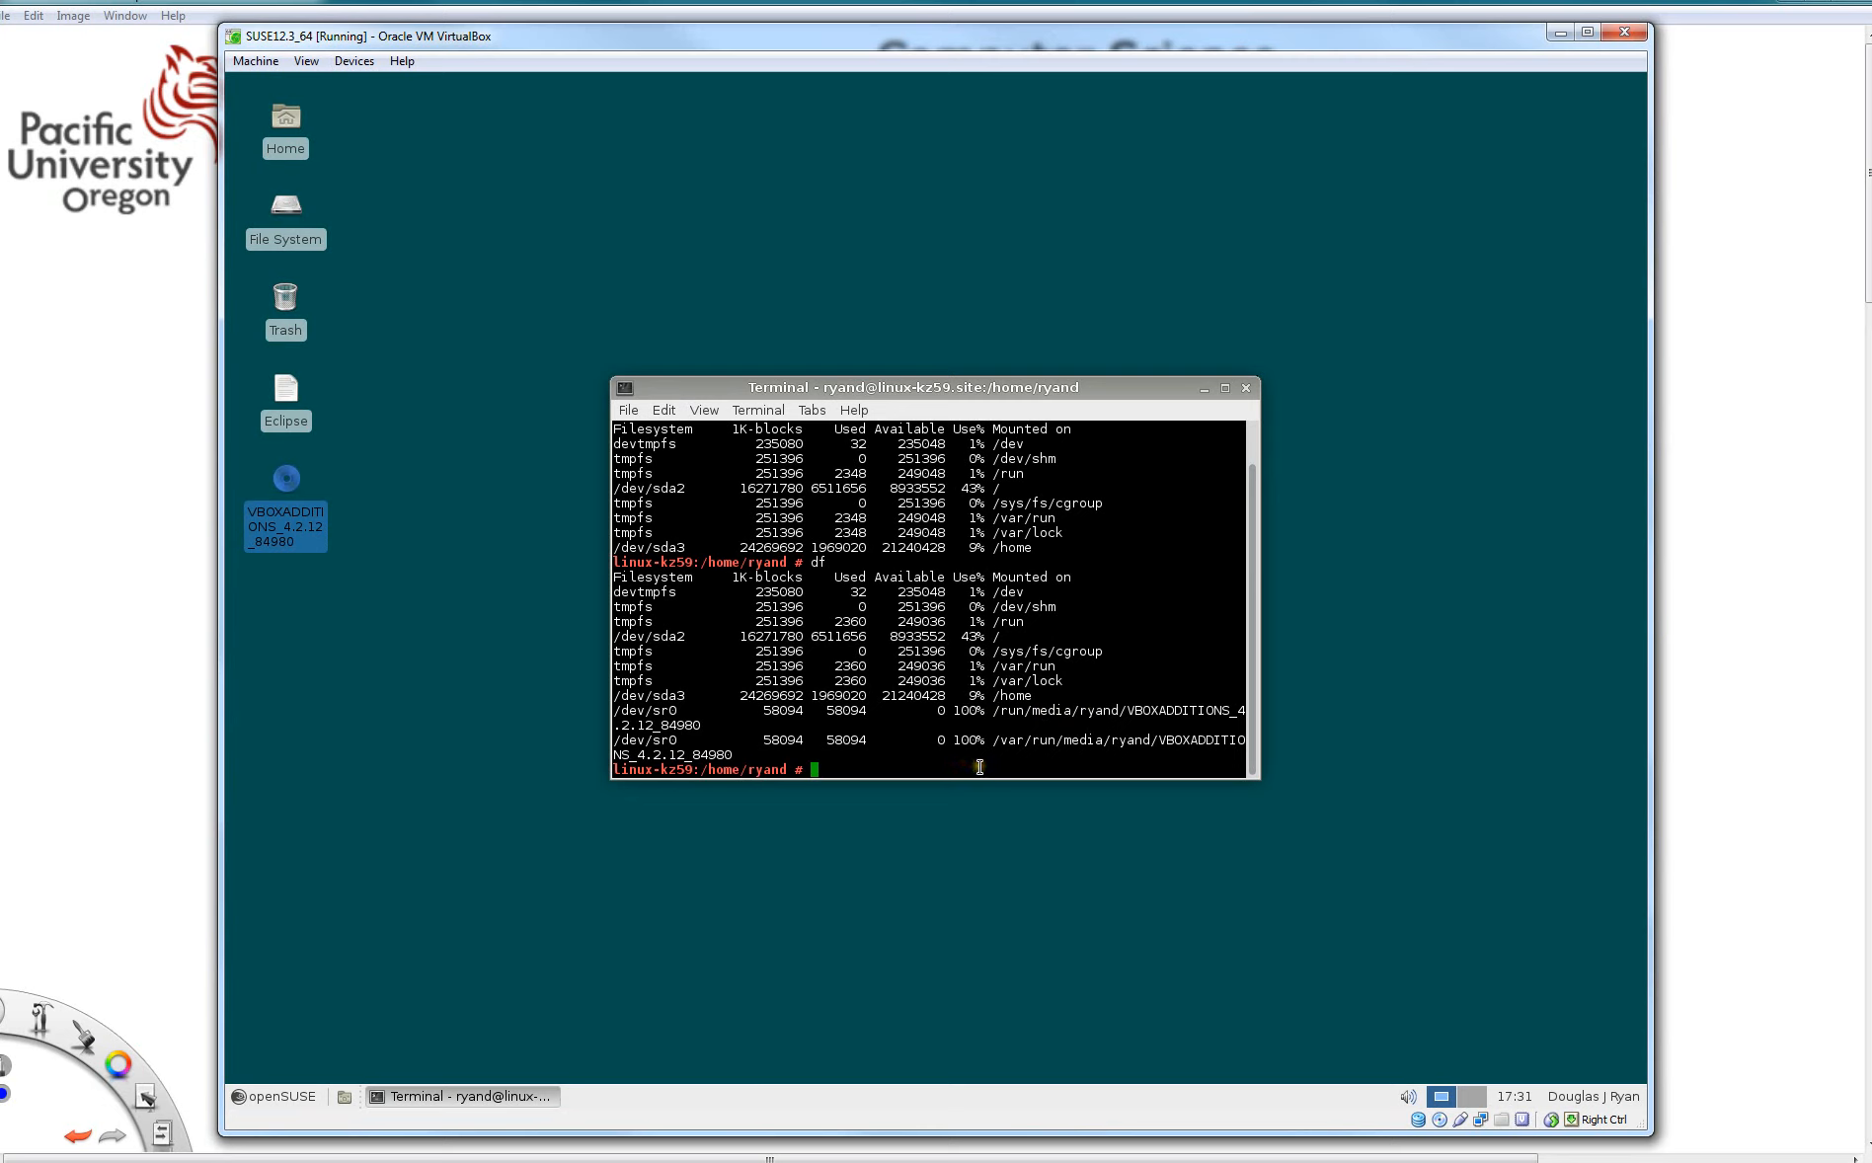
- Change into the mounted VBOXADDITIONS_4.2.12_84980 directory under /run/media and list its files
text(cd /run/me)
key(Tab)
text(ry)
key(Tab)
text(VB)
key(Tab)
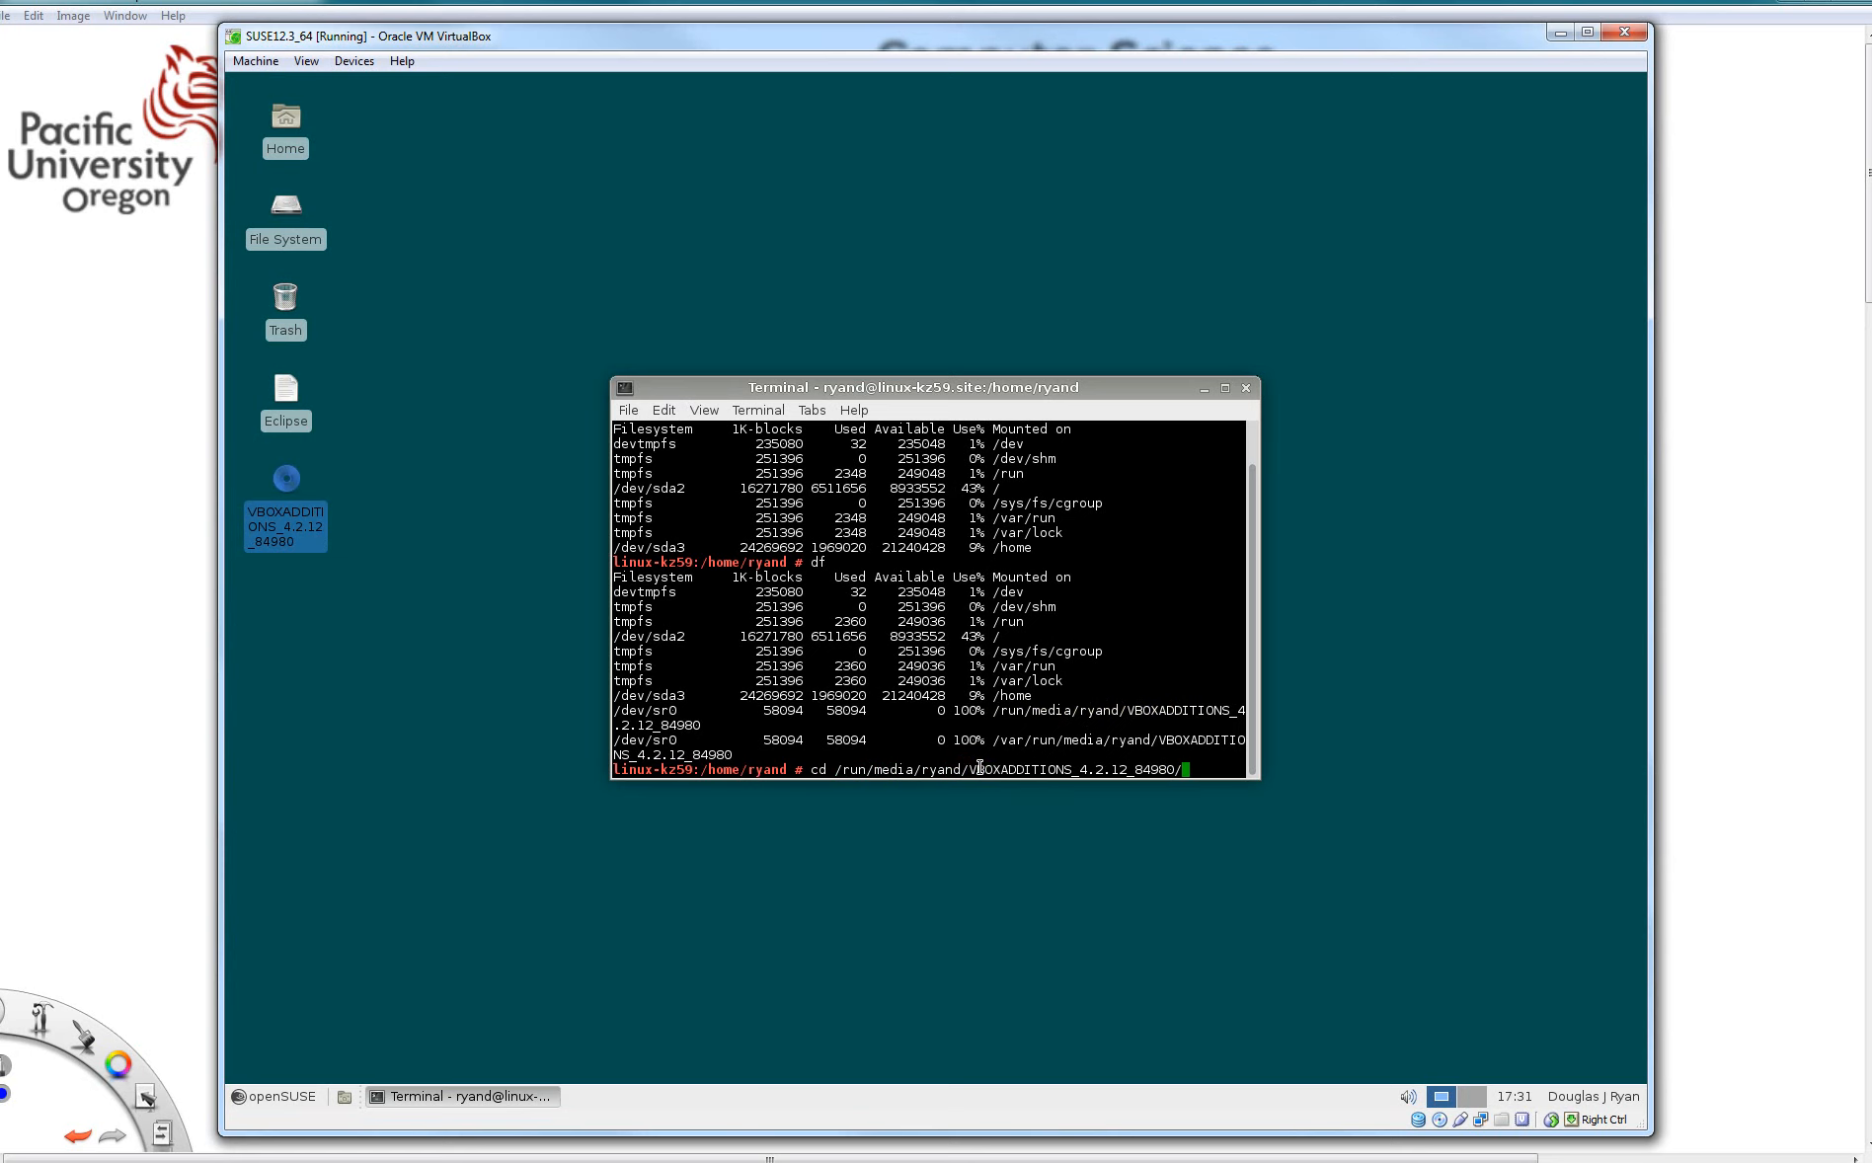
key(Return)
text(ls)
key(Return)
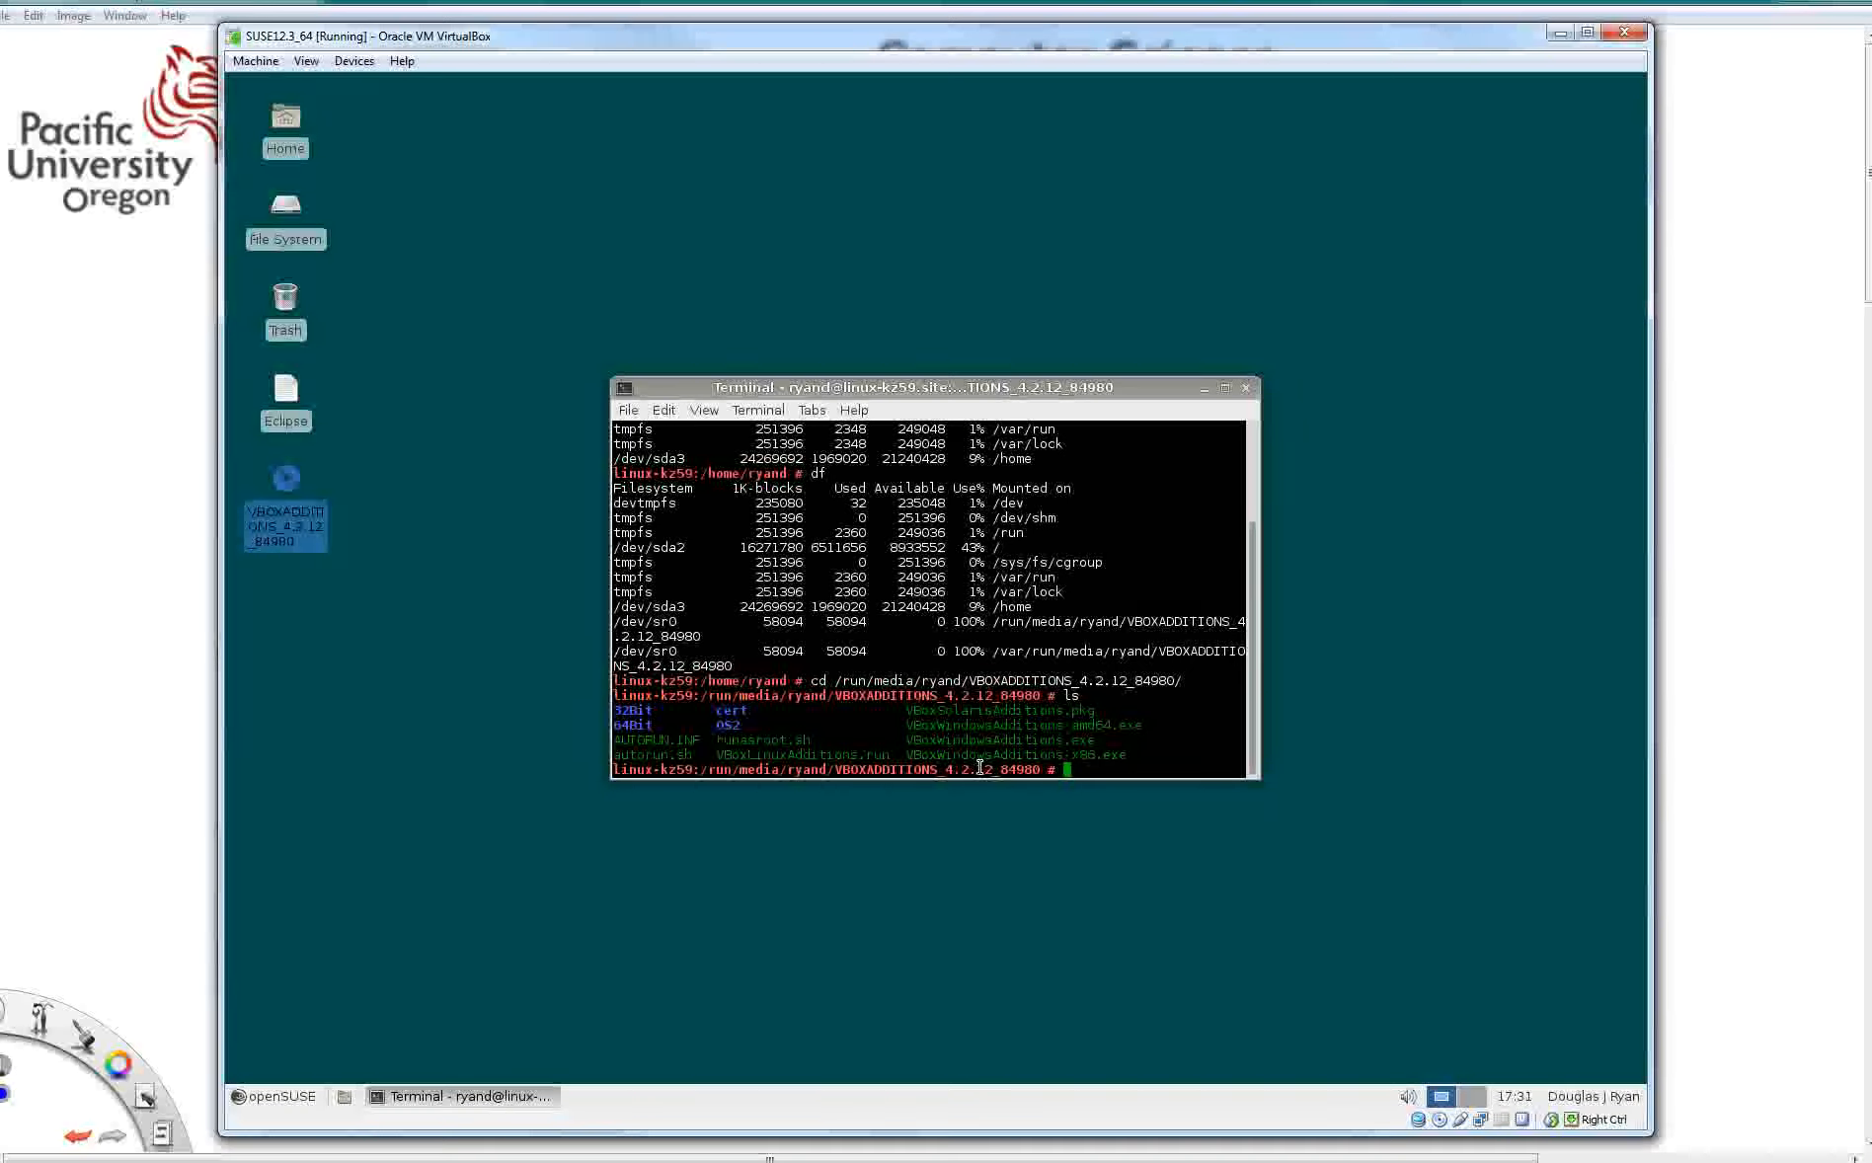
text(./VBox)
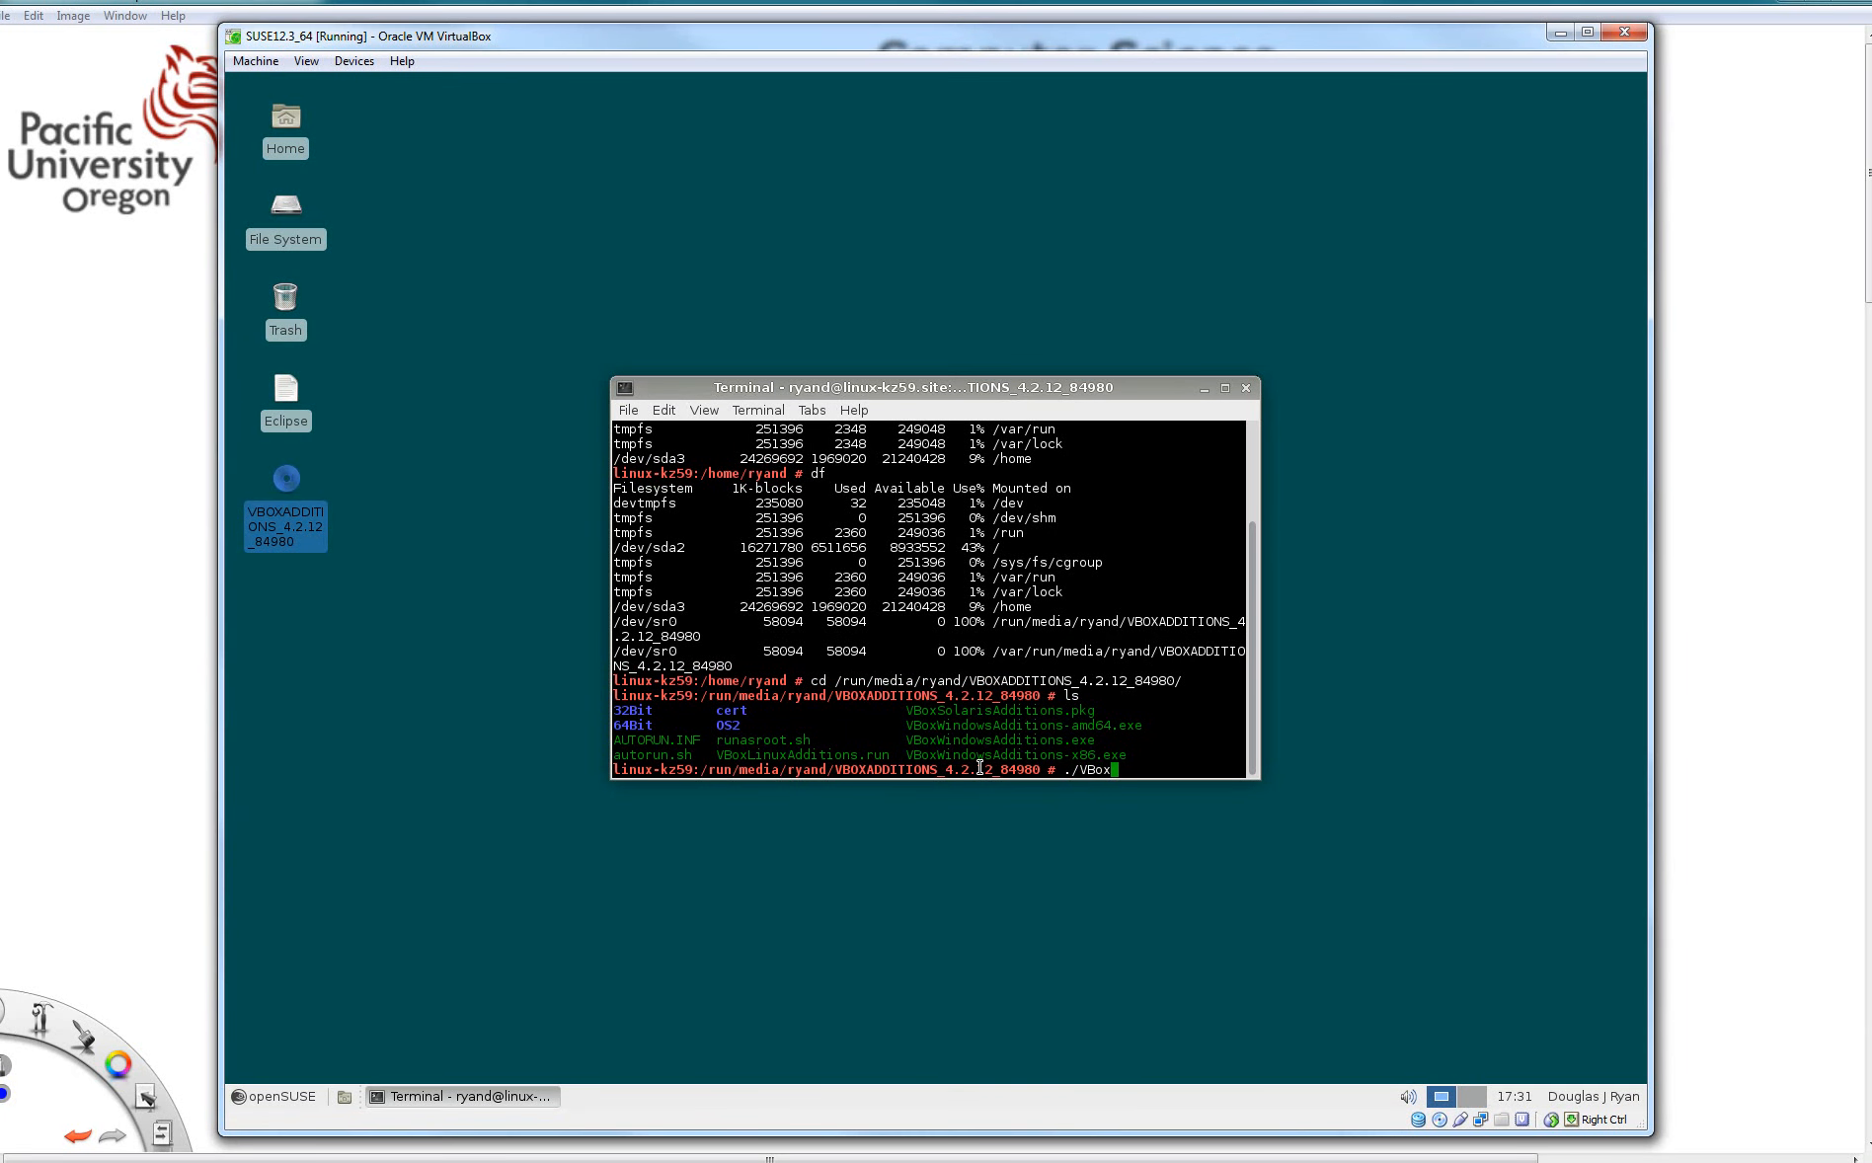
text(L)
key(Tab)
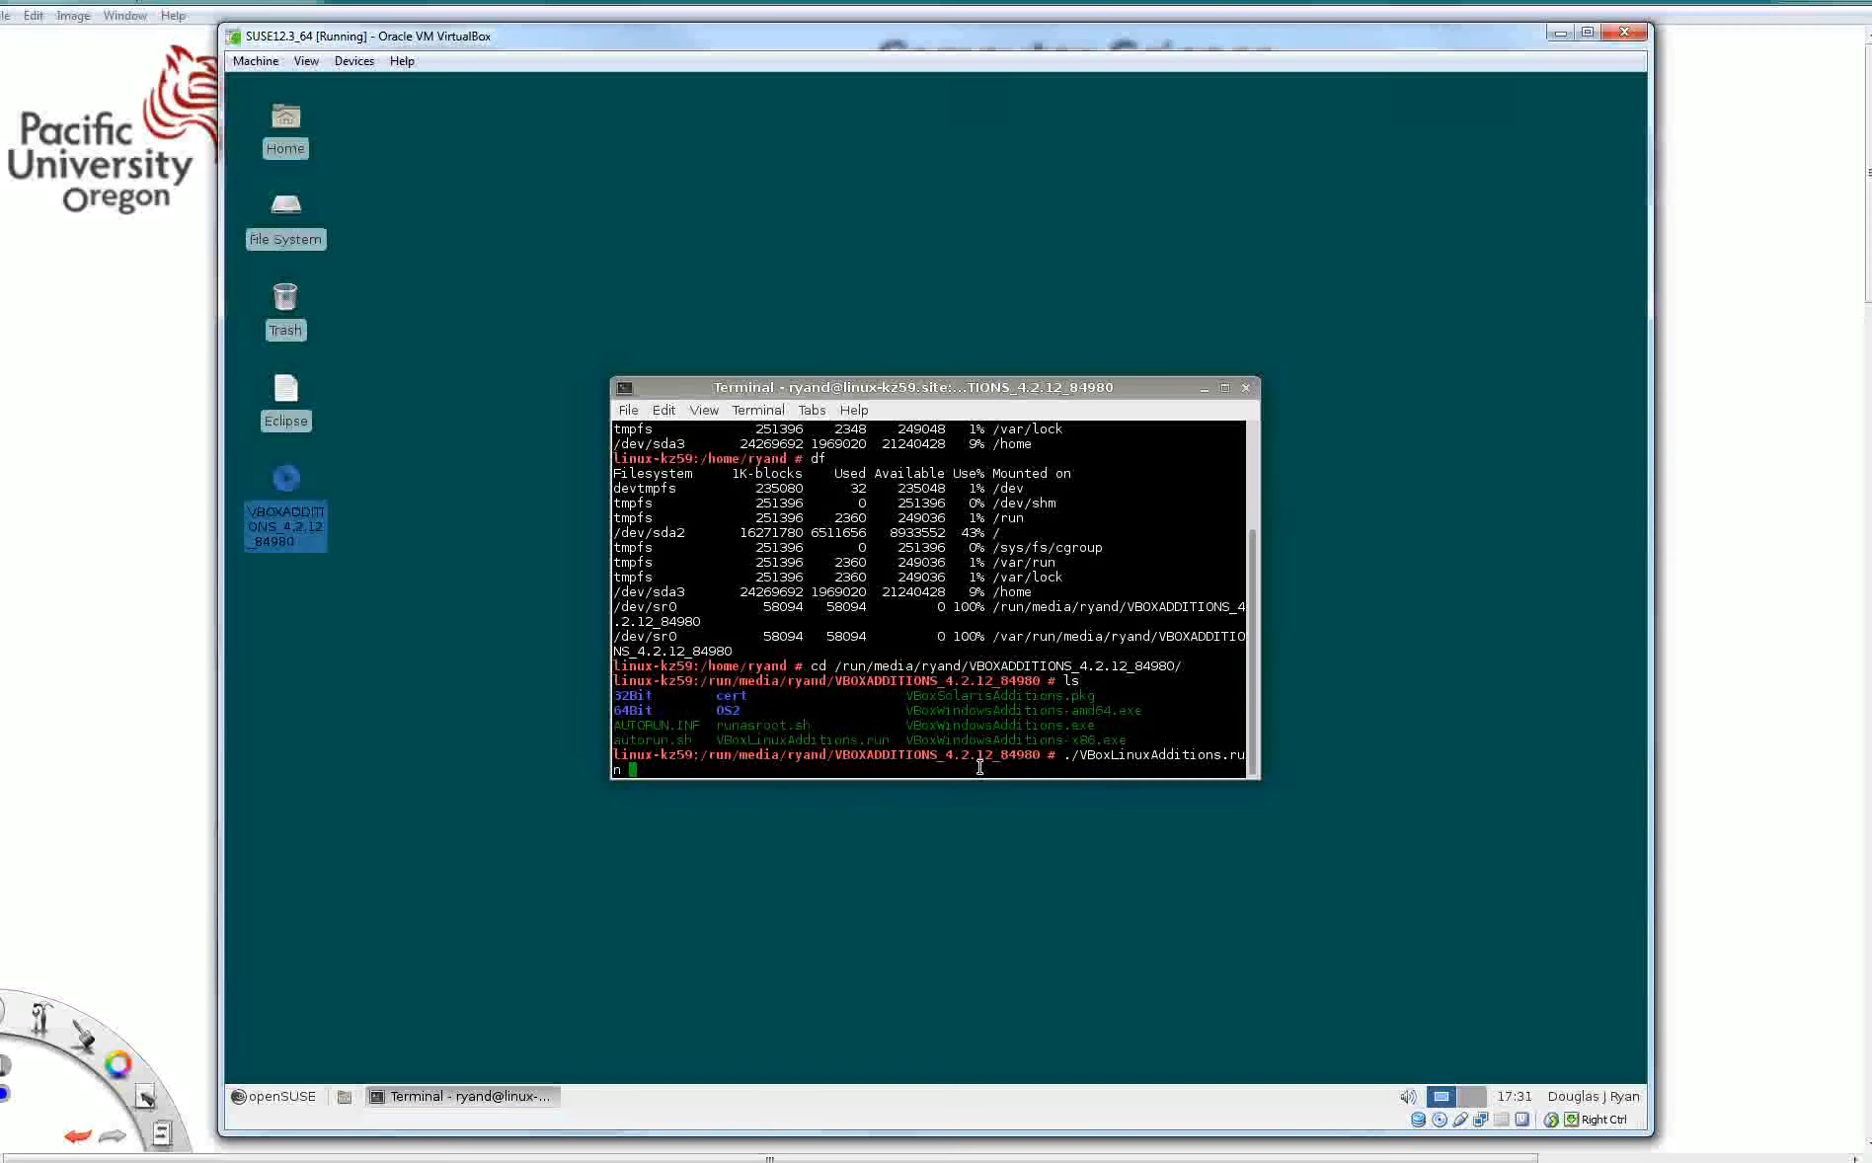
key(BackSpace)
key(BackSpace)
key(BackSpace)
key(BackSpace)
key(BackSpace)
key(BackSpace)
key(BackSpace)
key(BackSpace)
key(BackSpace)
key(BackSpace)
key(BackSpace)
key(BackSpace)
key(BackSpace)
key(BackSpace)
key(BackSpace)
key(BackSpace)
key(BackSpace)
key(BackSpace)
key(BackSpace)
key(BackSpace)
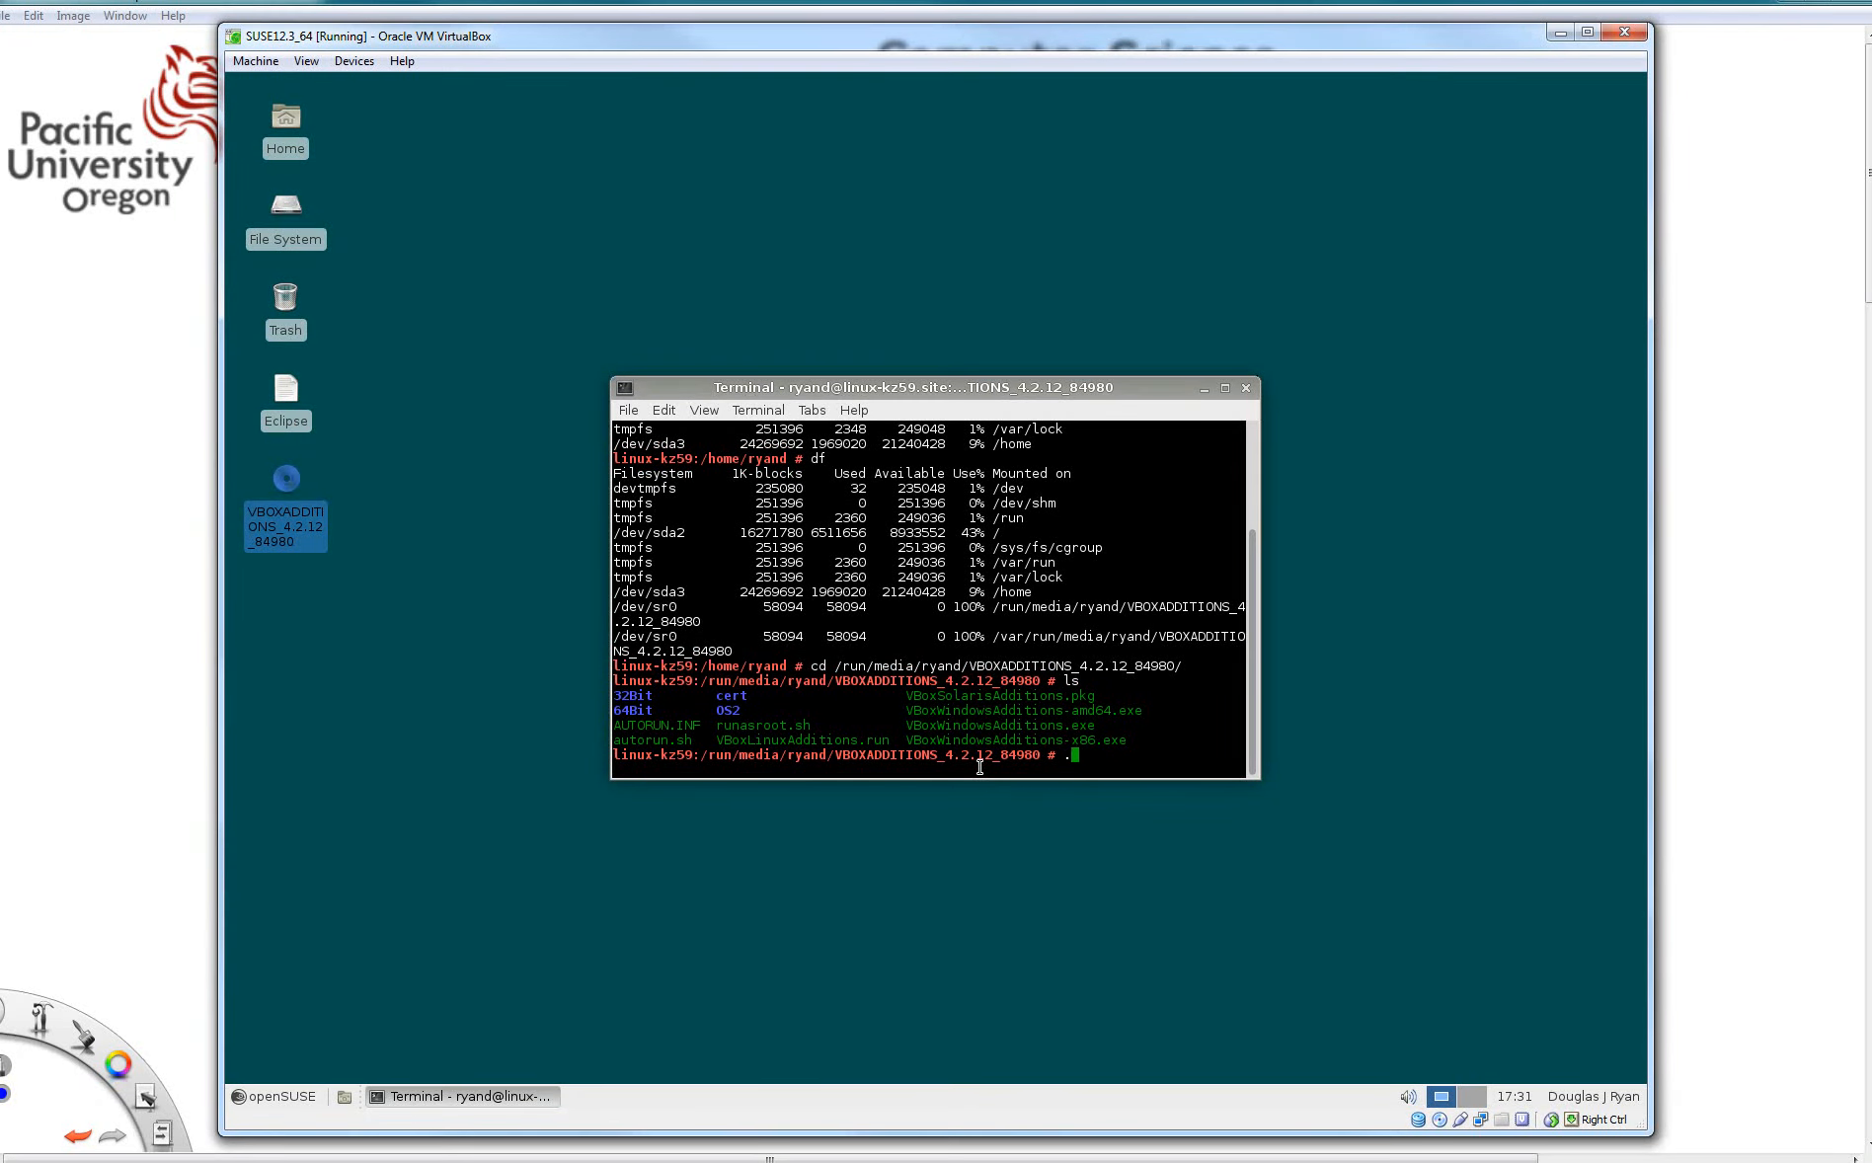
key(Return)
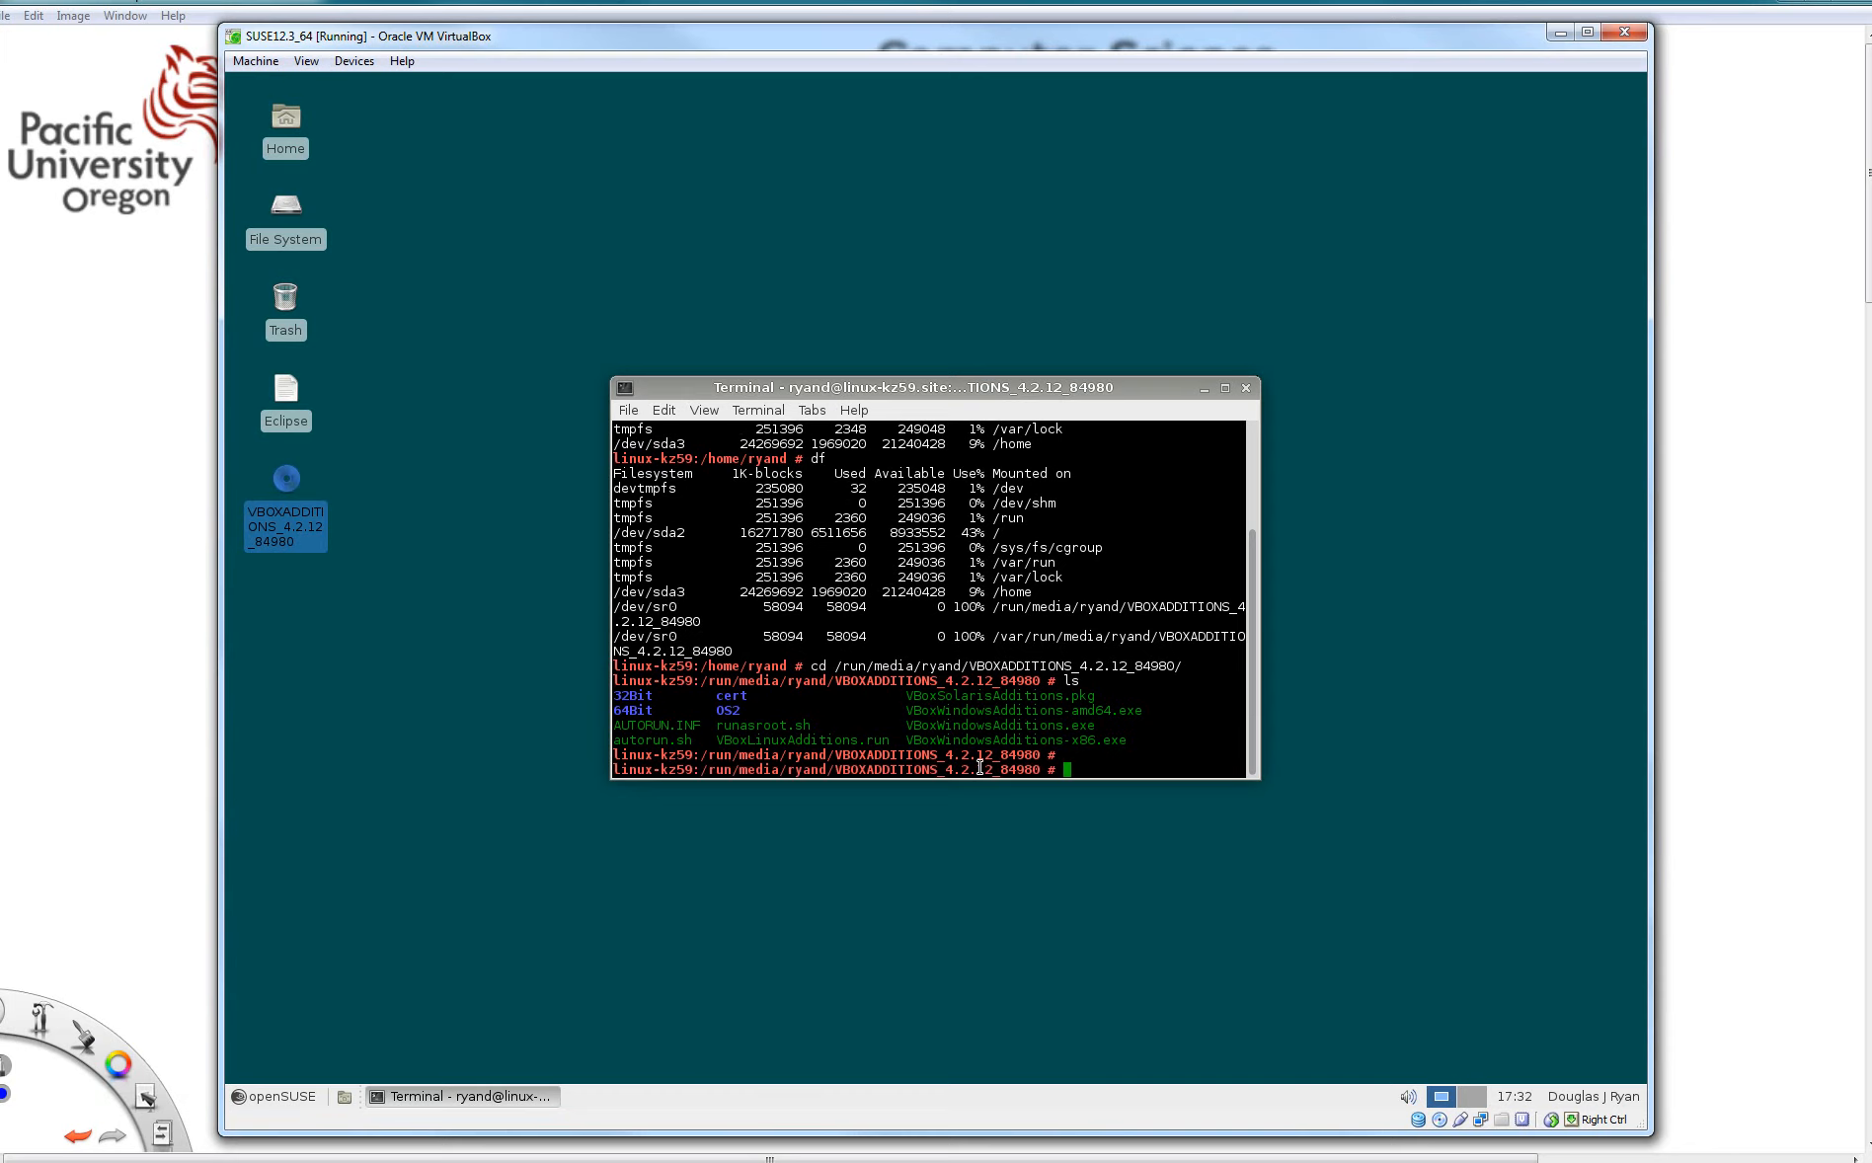
- Clear the terminal and start entering a zypper install command
text(clear)
key(Return)
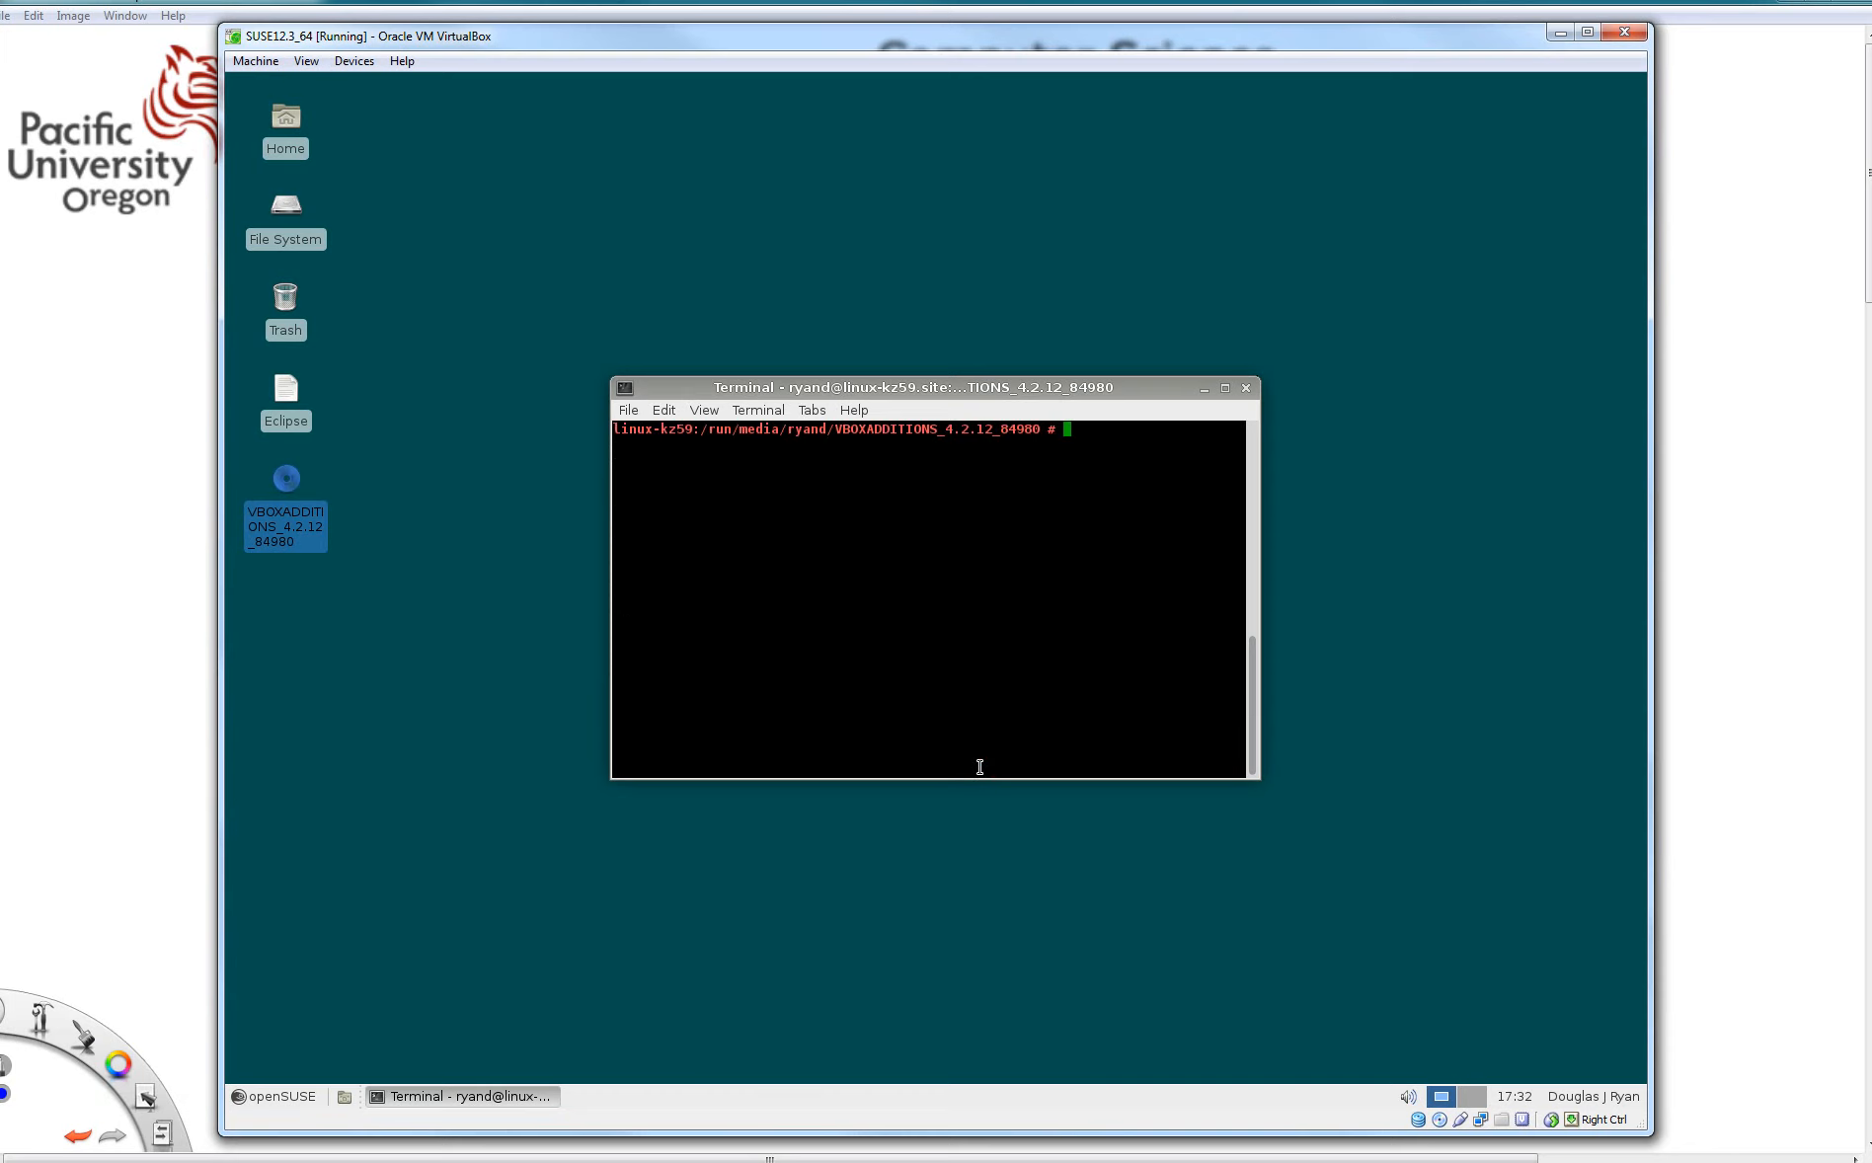
text(zypper install geany)
key(BackSpace)
key(BackSpace)
key(BackSpace)
key(BackSpace)
key(BackSpace)
text(updates)
key(BackSpace)
key(BackSpace)
key(BackSpace)
key(BackSpace)
key(BackSpace)
key(BackSpace)
key(BackSpace)
key(BackSpace)
key(BackSpace)
key(BackSpace)
key(BackSpace)
key(BackSpace)
key(BackSpace)
key(BackSpace)
key(BackSpace)
key(BackSpace)
key(BackSpace)
key(BackSpace)
key(BackSpace)
key(BackSpace)
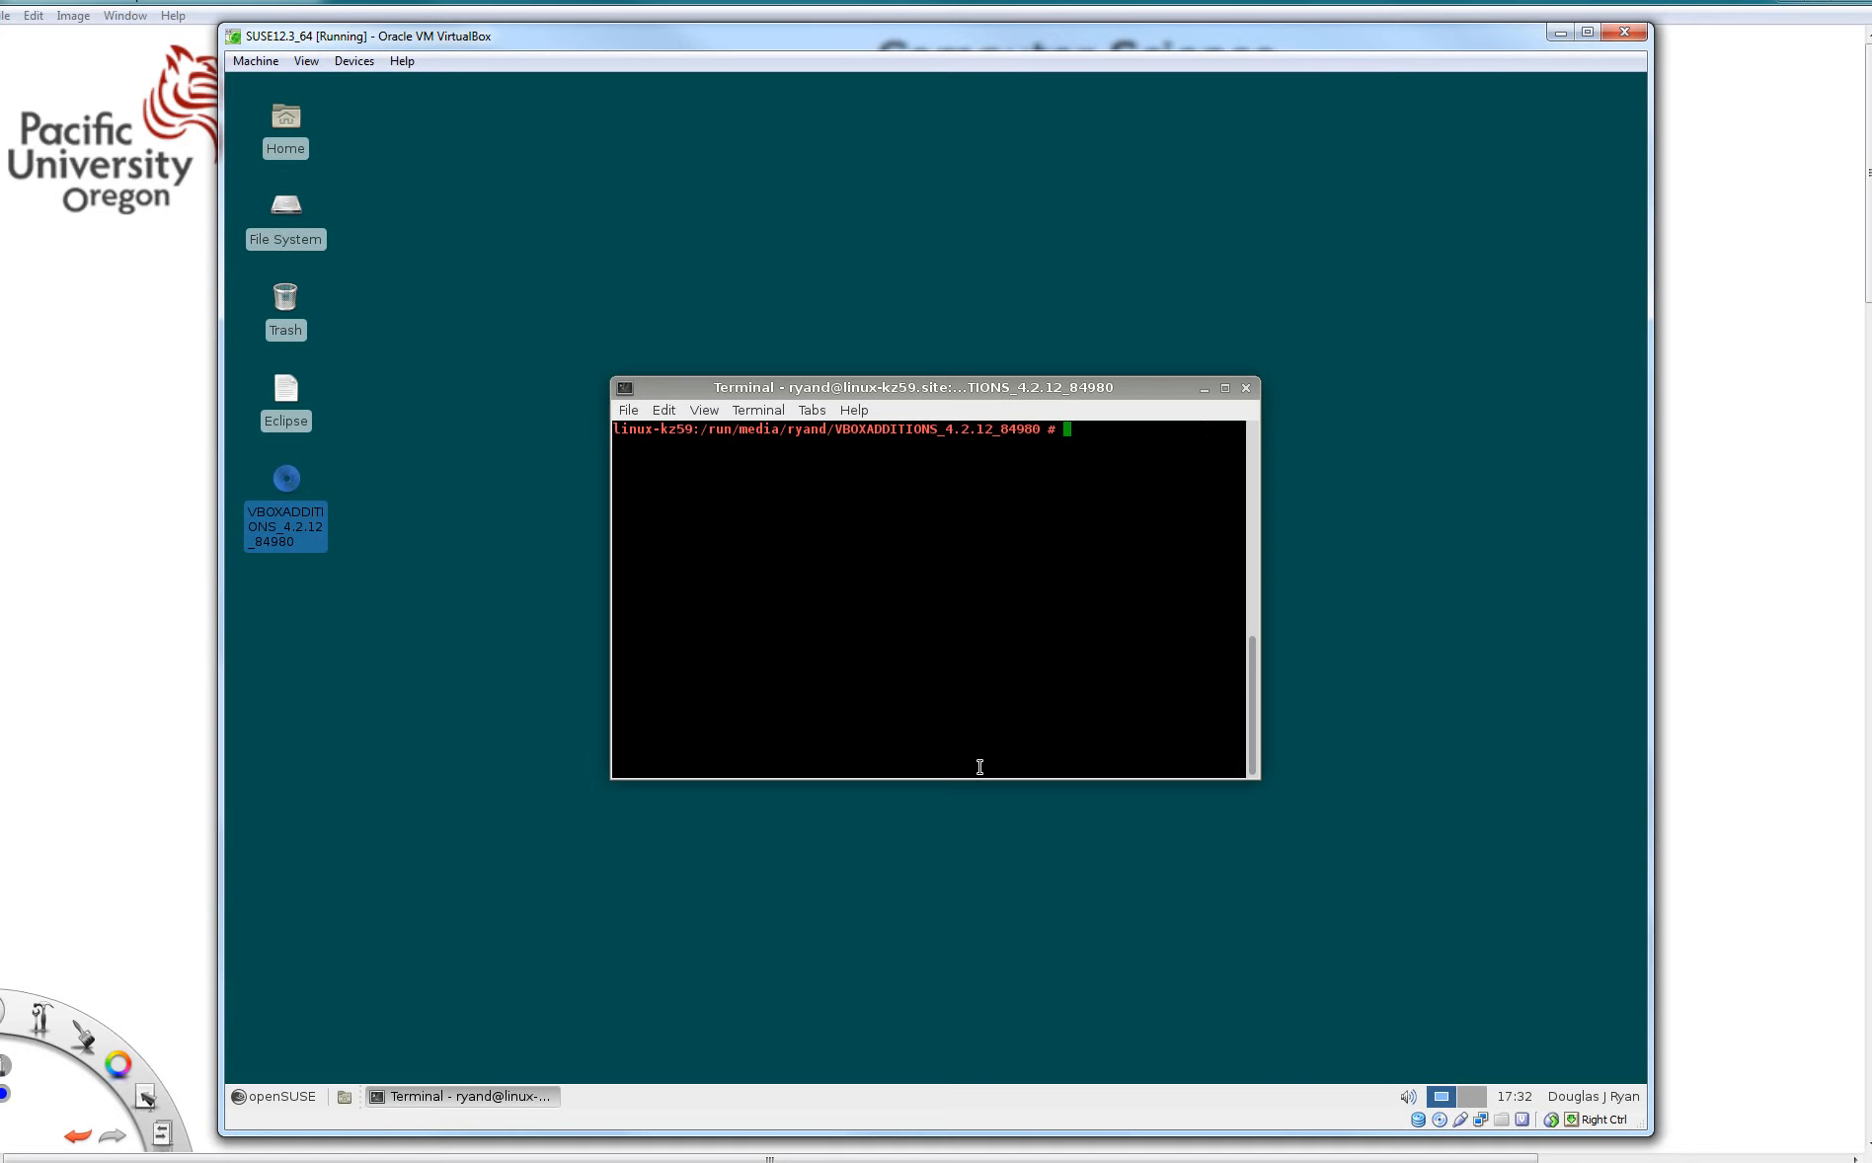